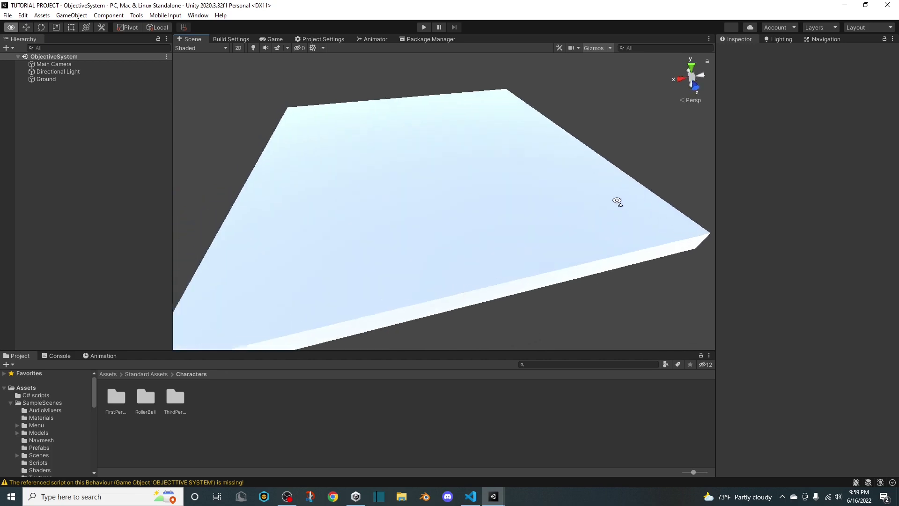
Enlarge the Ground platform to a scale of about 28 in X and 33.75 in Z
{"action": "key", "text": "s"}
{"action": "key", "text": "d"}
{"action": "left_click_drag", "start_coordinate": [606, 228], "coordinate": [178, 178], "text": "alt"}
{"action": "left_click", "coordinate": [58, 79]}
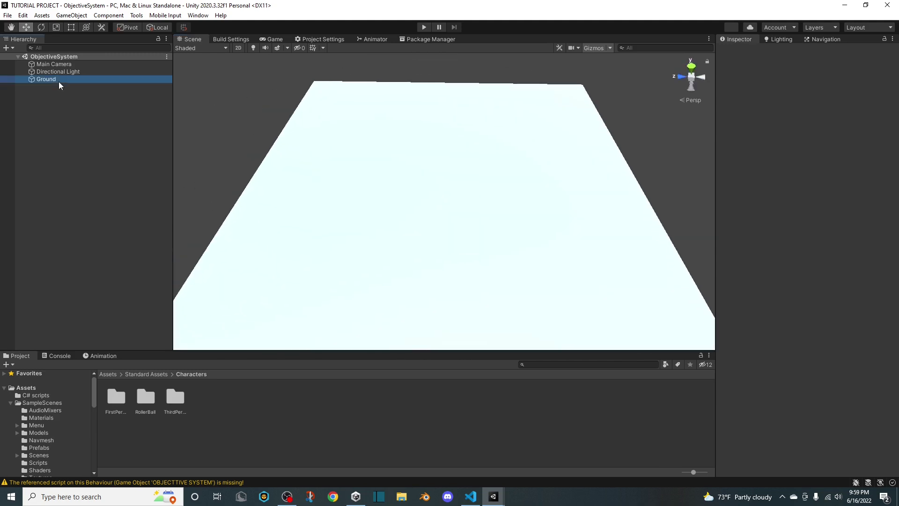
{"action": "left_click_drag", "start_coordinate": [431, 164], "coordinate": [461, 195], "text": "alt"}
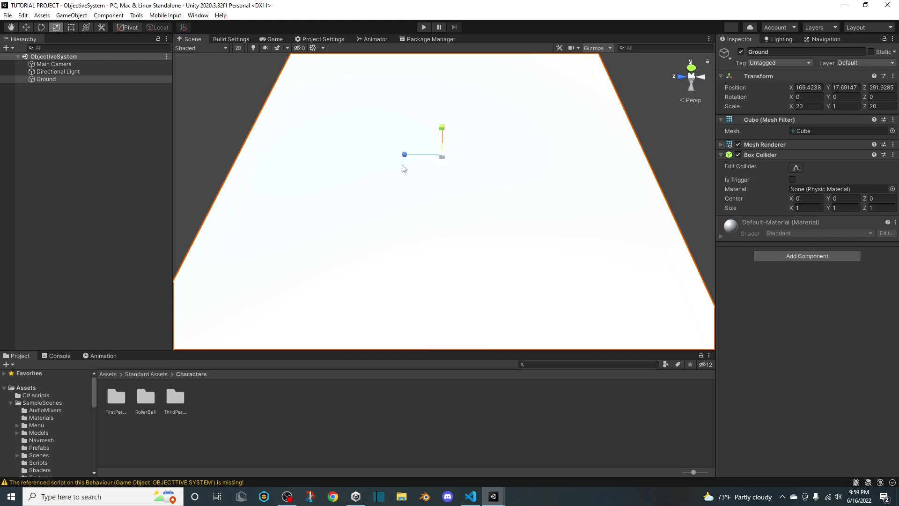
{"action": "left_click_drag", "start_coordinate": [406, 156], "coordinate": [384, 157]}
{"action": "key", "text": "z"}
{"action": "left_click_drag", "start_coordinate": [426, 146], "coordinate": [328, 57], "text": "alt"}
{"action": "left_click", "coordinate": [27, 27]}
{"action": "left_click_drag", "start_coordinate": [319, 134], "coordinate": [201, 157], "text": "alt"}
Collapse the SampleScenes folder and open the Characters folder inside Standard Assets
{"action": "left_click", "coordinate": [42, 388]}
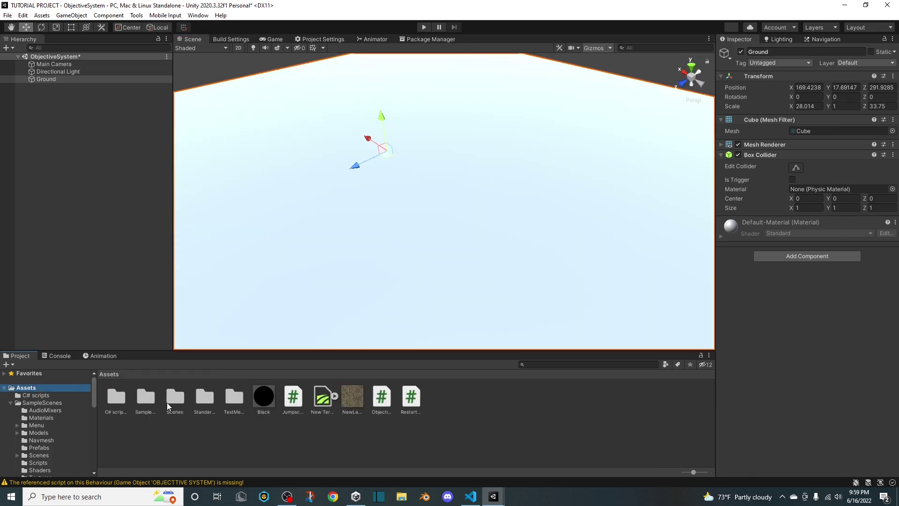
{"action": "left_click", "coordinate": [6, 403]}
{"action": "left_click", "coordinate": [40, 388]}
{"action": "left_click", "coordinate": [175, 399]}
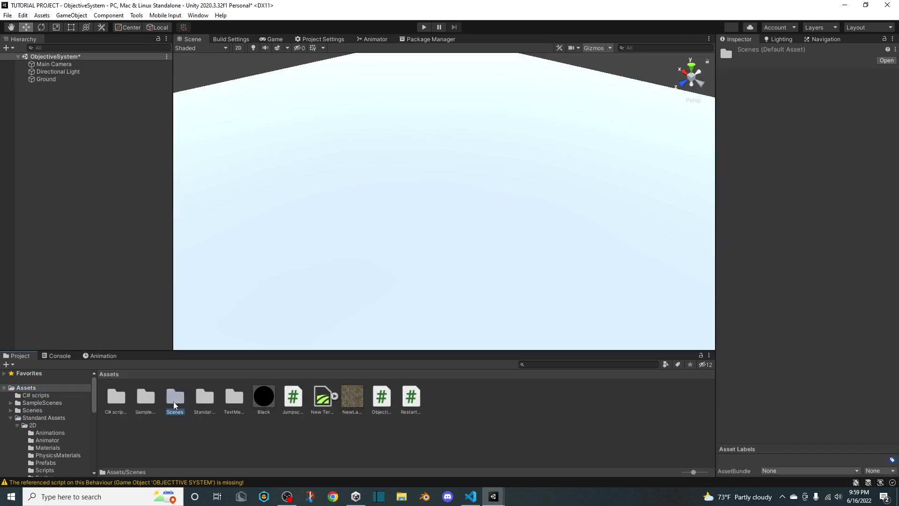
{"action": "left_click", "coordinate": [231, 402]}
{"action": "right_click", "coordinate": [202, 402]}
{"action": "left_click", "coordinate": [207, 402]}
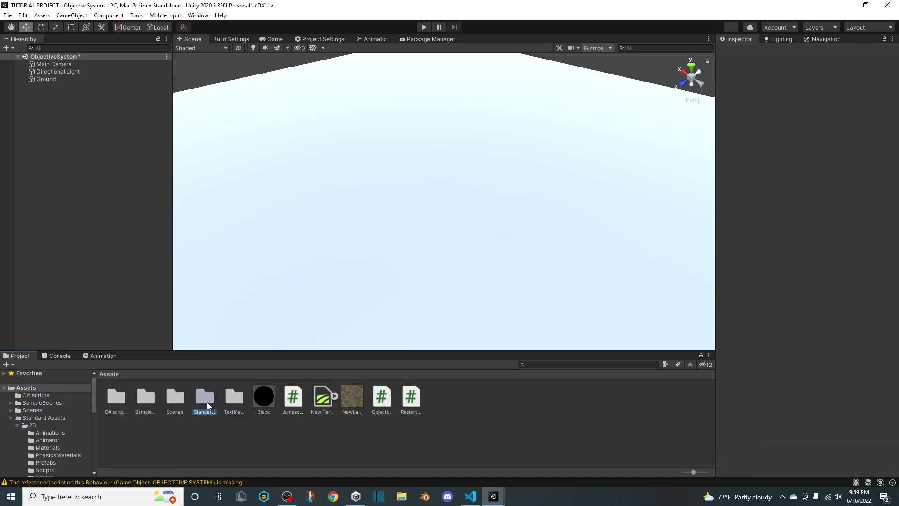
{"action": "double_click", "coordinate": [207, 401]}
{"action": "left_click", "coordinate": [175, 400]}
{"action": "double_click", "coordinate": [174, 401]}
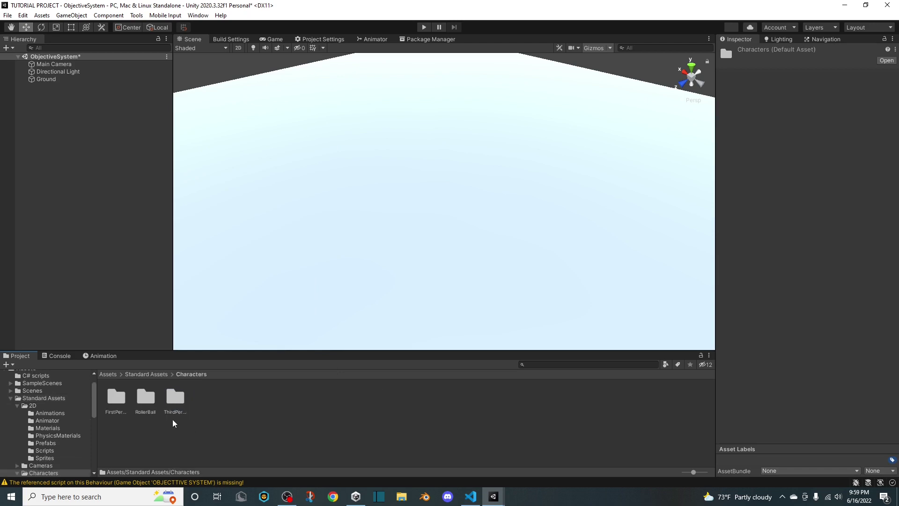
Place the FPSController prefab from FirstPersonCharacter's Prefabs folder on the ground and raise it to about Y 19.94
{"action": "double_click", "coordinate": [114, 400]}
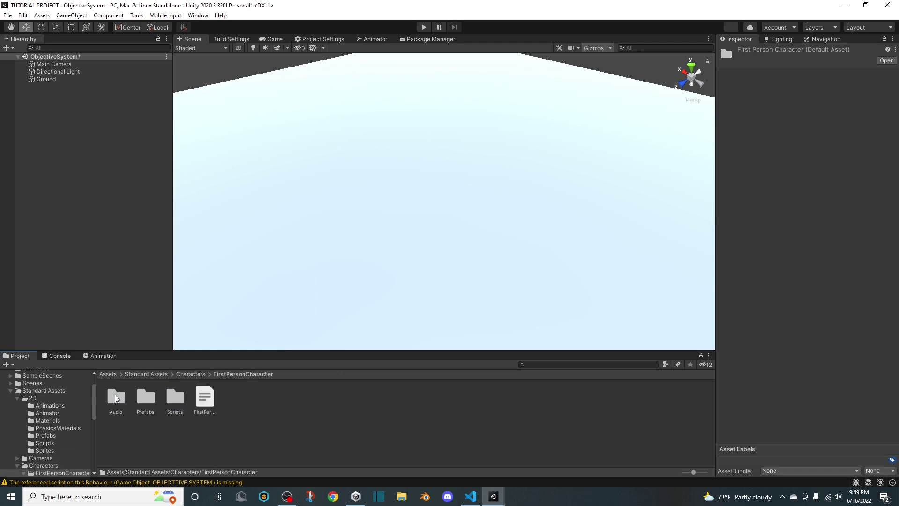
{"action": "double_click", "coordinate": [154, 400]}
{"action": "left_click_drag", "start_coordinate": [120, 402], "coordinate": [469, 143]}
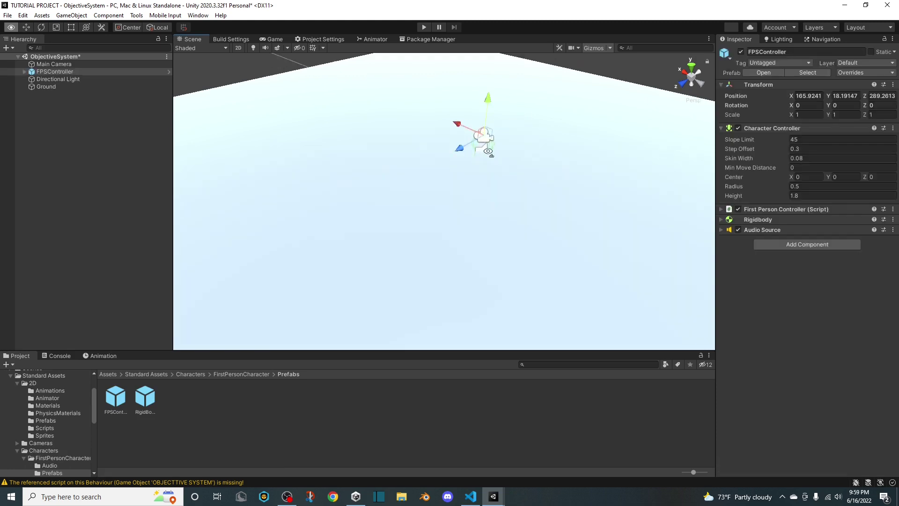
{"action": "right_click_drag", "start_coordinate": [469, 143], "coordinate": [447, 122]}
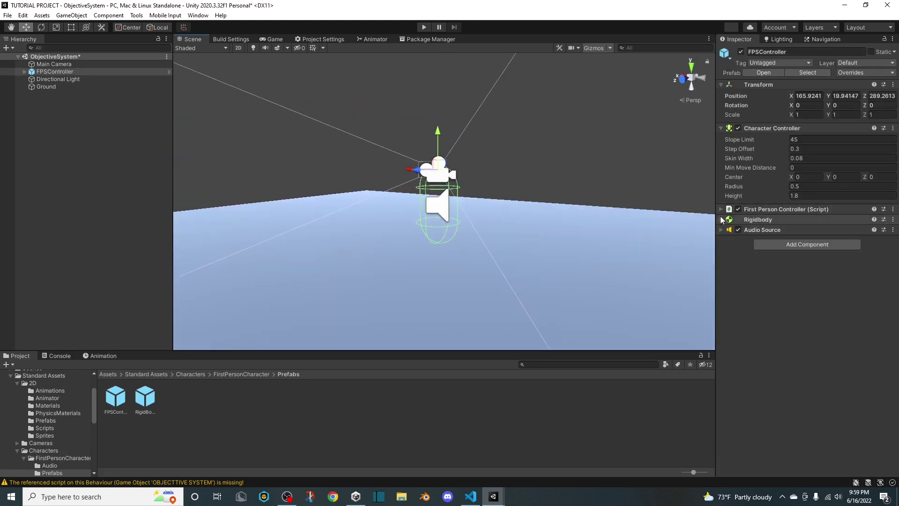
Set the First Person Controller's walk speed to 3, run speed to 5 and jump speed to 5
{"action": "left_click", "coordinate": [721, 209]}
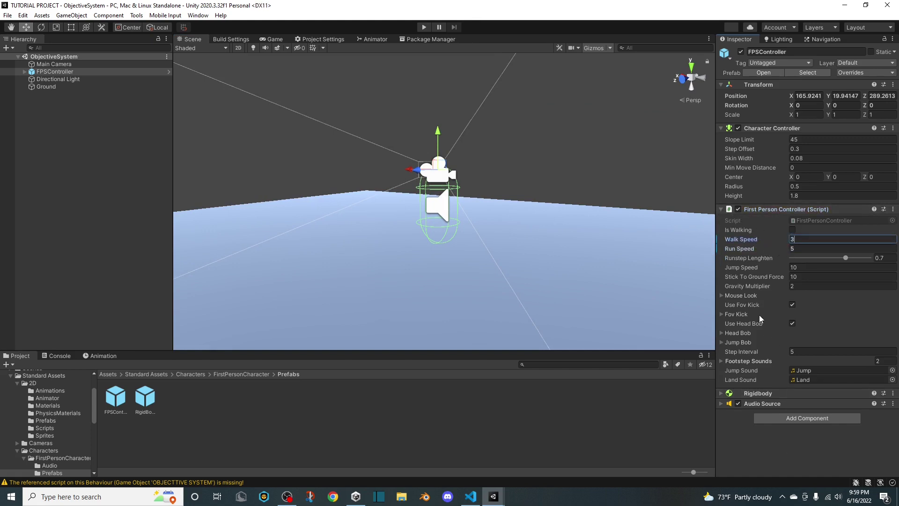
{"action": "left_click", "coordinate": [748, 296]}
{"action": "left_click", "coordinate": [749, 295]}
{"action": "right_click_drag", "start_coordinate": [428, 231], "coordinate": [333, 277]}
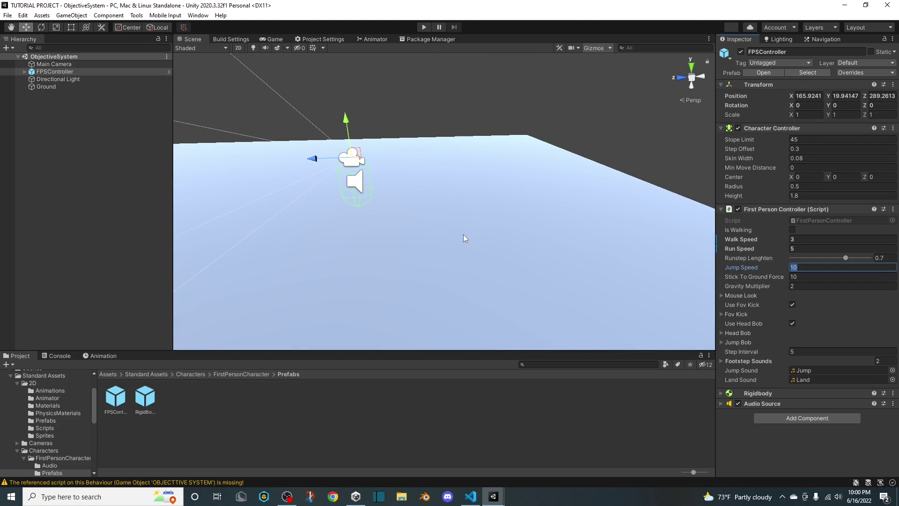
{"action": "type", "text": "5"}
{"action": "right_click_drag", "start_coordinate": [414, 220], "coordinate": [382, 202]}
Tag the FPSController as Player and collapse the Assets folder tree
{"action": "left_click", "coordinate": [766, 64]}
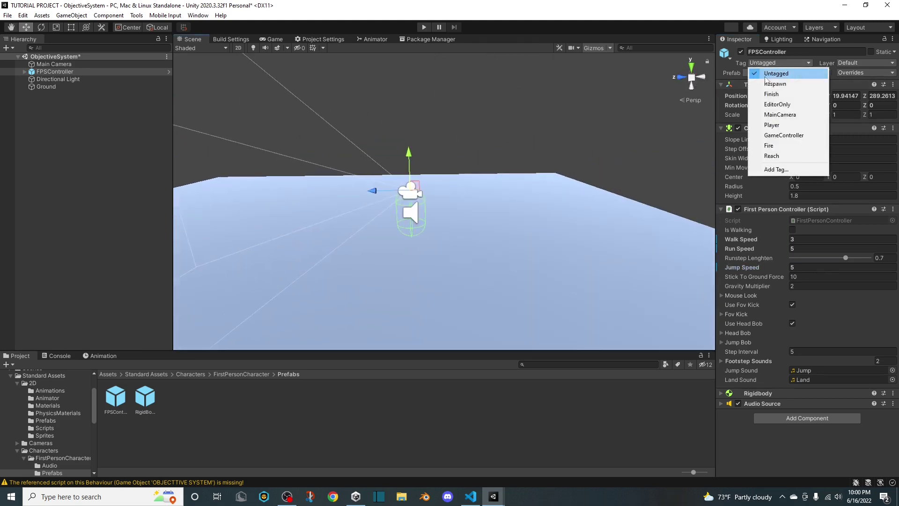
{"action": "left_click", "coordinate": [771, 125]}
{"action": "right_click_drag", "start_coordinate": [468, 244], "coordinate": [78, 338]}
{"action": "scroll", "coordinate": [19, 403], "scroll_direction": "up", "scroll_amount": 3}
{"action": "left_click", "coordinate": [5, 388]}
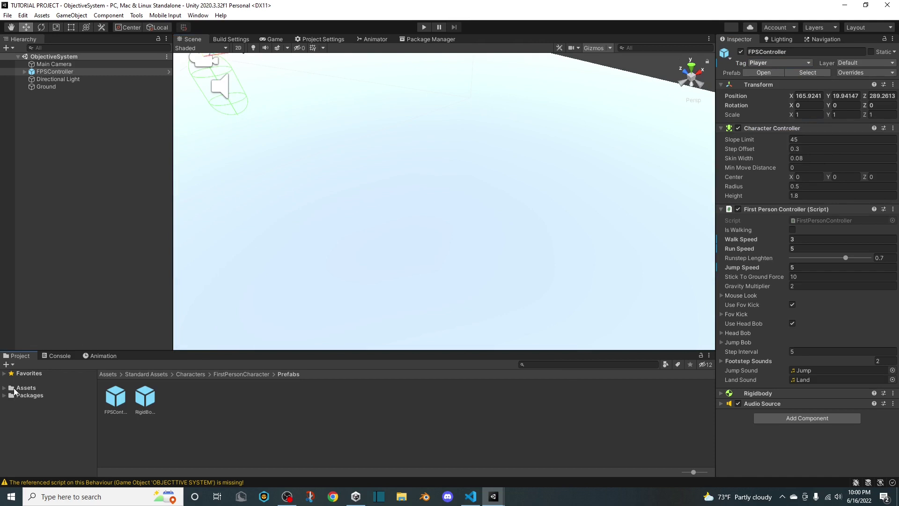
Add a cube to the scene and lower it onto the ground at about Y 18.68
{"action": "right_click", "coordinate": [71, 205]}
{"action": "mouse_move", "coordinate": [94, 327]}
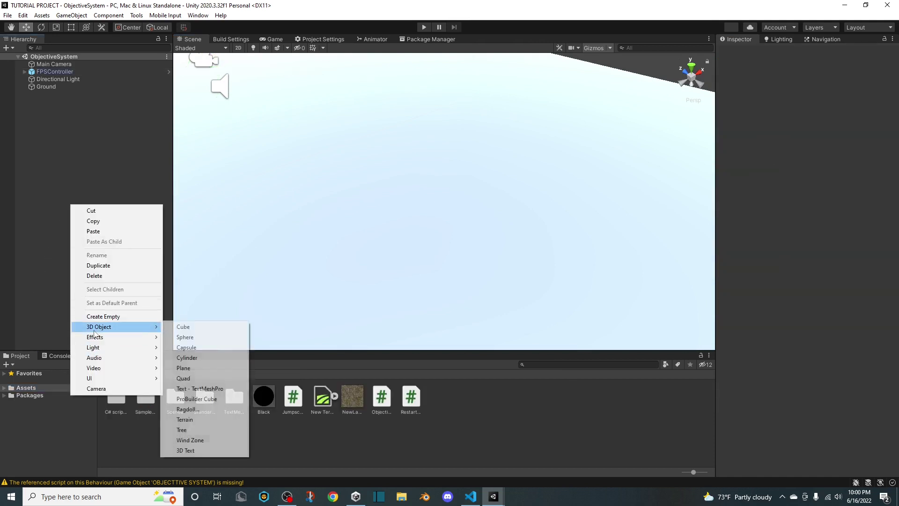
{"action": "left_click", "coordinate": [188, 326]}
{"action": "left_click", "coordinate": [52, 115]}
{"action": "left_click", "coordinate": [52, 94]}
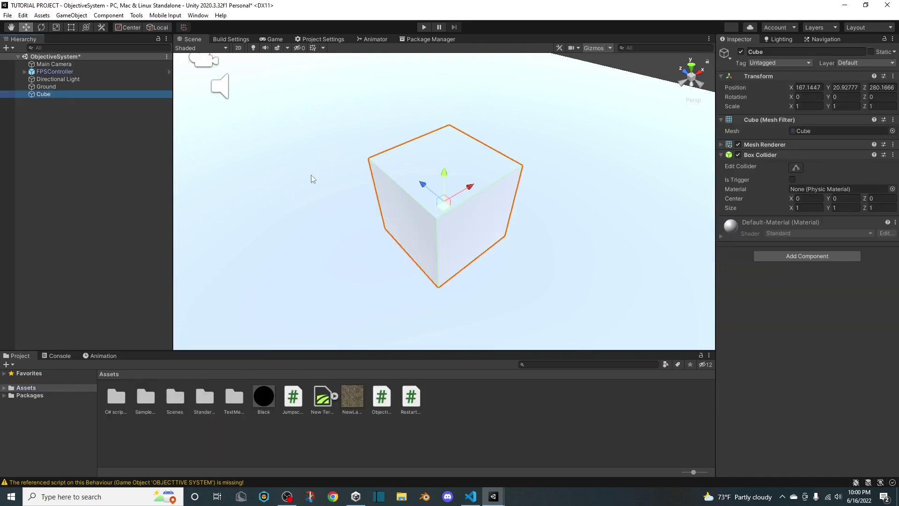
{"action": "left_click_drag", "start_coordinate": [442, 176], "coordinate": [440, 311]}
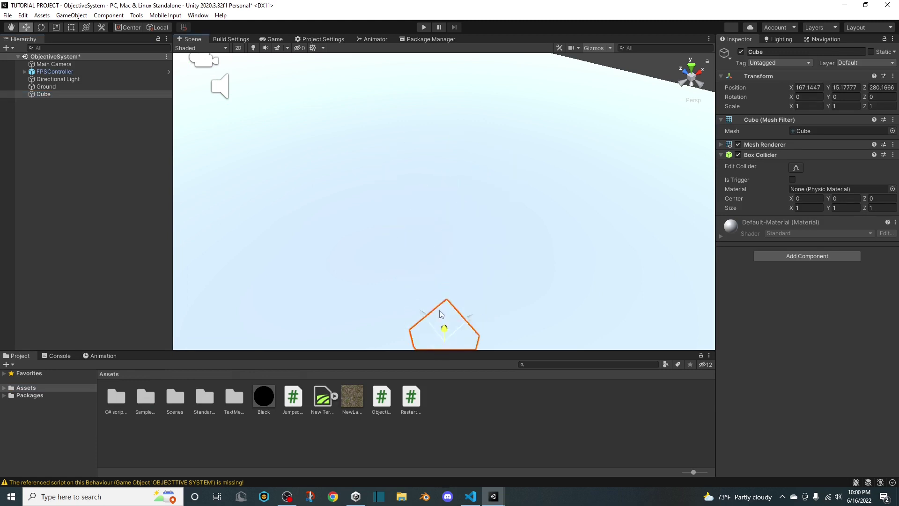
{"action": "right_click_drag", "start_coordinate": [439, 310], "coordinate": [401, 182]}
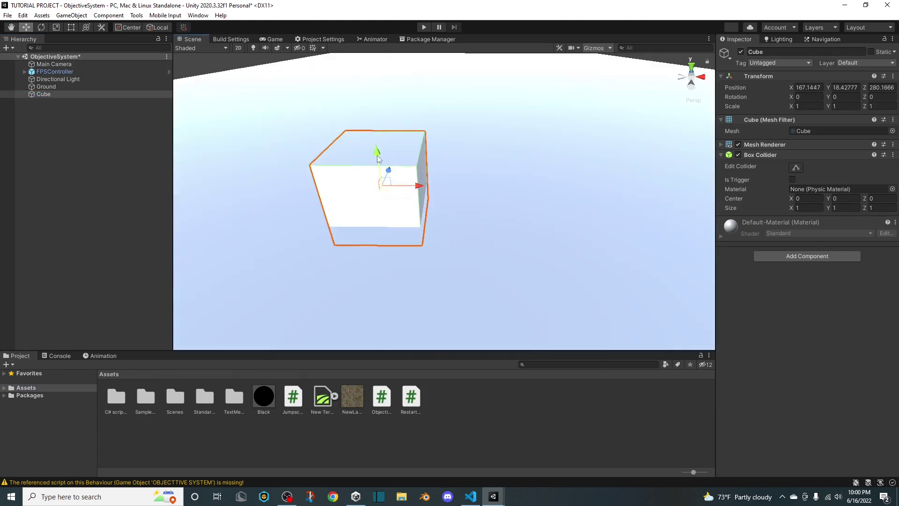
{"action": "left_click_drag", "start_coordinate": [377, 154], "coordinate": [377, 133]}
{"action": "right_click_drag", "start_coordinate": [376, 133], "coordinate": [590, 242]}
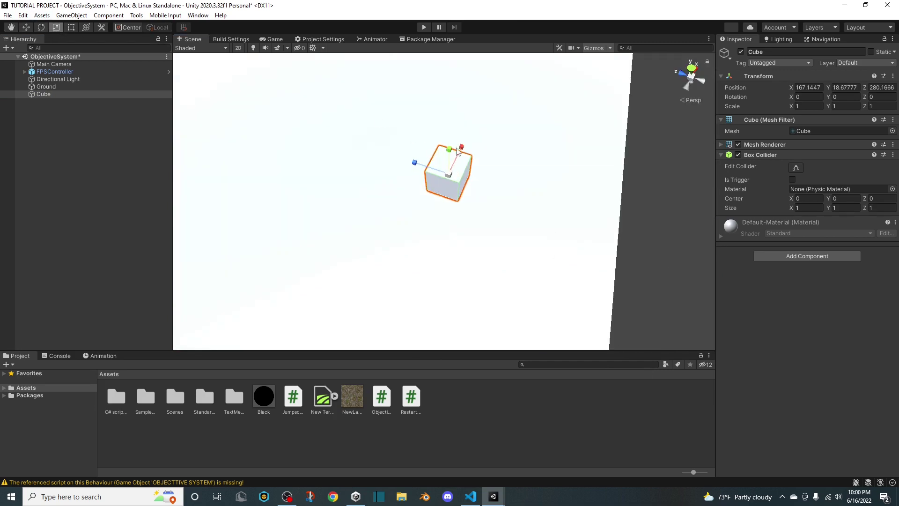
Scale the cube to about 1.73 in X and 2.61 in Y, raising it to about Y 19.62
{"action": "left_click_drag", "start_coordinate": [459, 149], "coordinate": [447, 124]}
{"action": "left_click", "coordinate": [28, 28]}
{"action": "right_click_drag", "start_coordinate": [450, 128], "coordinate": [328, 106]}
Rename the scaled cube as Complete
{"action": "left_click", "coordinate": [766, 51]}
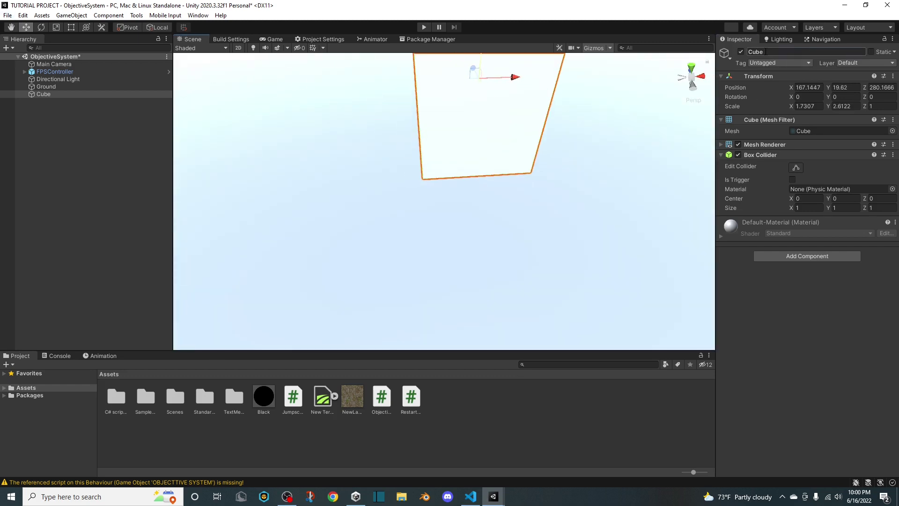
{"action": "type", "text": "Complete"}
{"action": "right_click_drag", "start_coordinate": [450, 183], "coordinate": [491, 110]}
Duplicate the Complete block and move the copy along the ground to about Z 297.67
{"action": "left_click", "coordinate": [220, 153]}
{"action": "right_click_drag", "start_coordinate": [221, 156], "coordinate": [662, 181]}
{"action": "left_click", "coordinate": [497, 170]}
{"action": "right_click_drag", "start_coordinate": [496, 179], "coordinate": [497, 191]}
{"action": "left_click_drag", "start_coordinate": [497, 191], "coordinate": [422, 192], "text": "alt"}
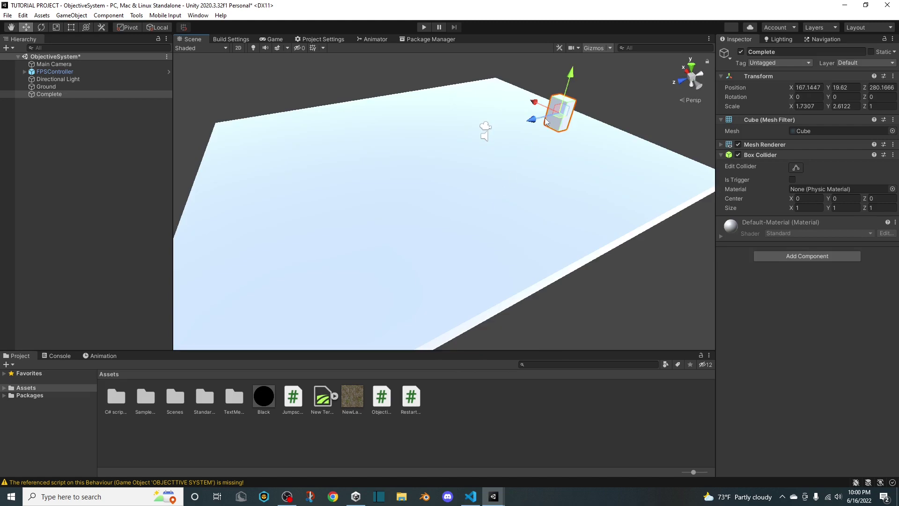
{"action": "key", "text": "ctrl+d"}
{"action": "left_click_drag", "start_coordinate": [516, 128], "coordinate": [335, 169]}
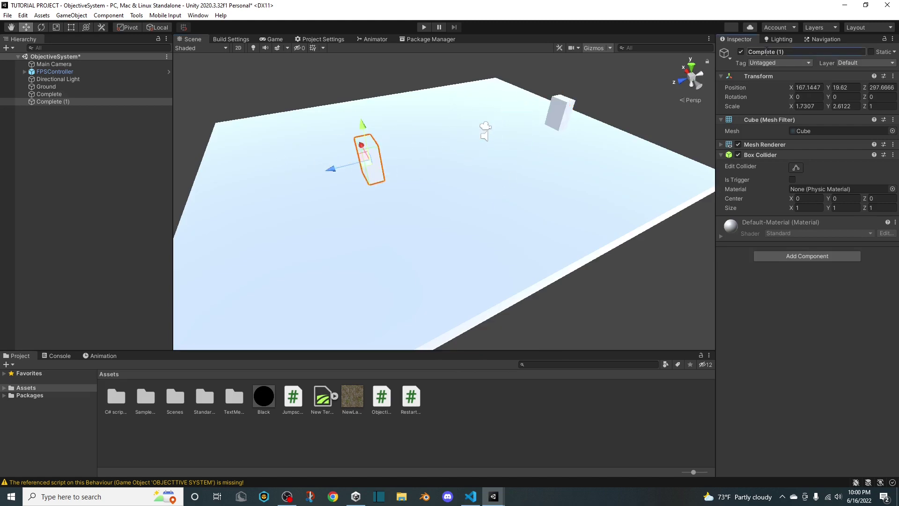
Rename the duplicated block as Objective and save the scene
{"action": "type", "text": "Objective"}
{"action": "key", "text": "Return"}
{"action": "key", "text": "ctrl+s"}
Move the FPSController near the ground's far corner, to about X 174.46 and Z 302.67
{"action": "left_click_drag", "start_coordinate": [556, 209], "coordinate": [252, 114], "text": "alt"}
{"action": "left_click", "coordinate": [74, 70]}
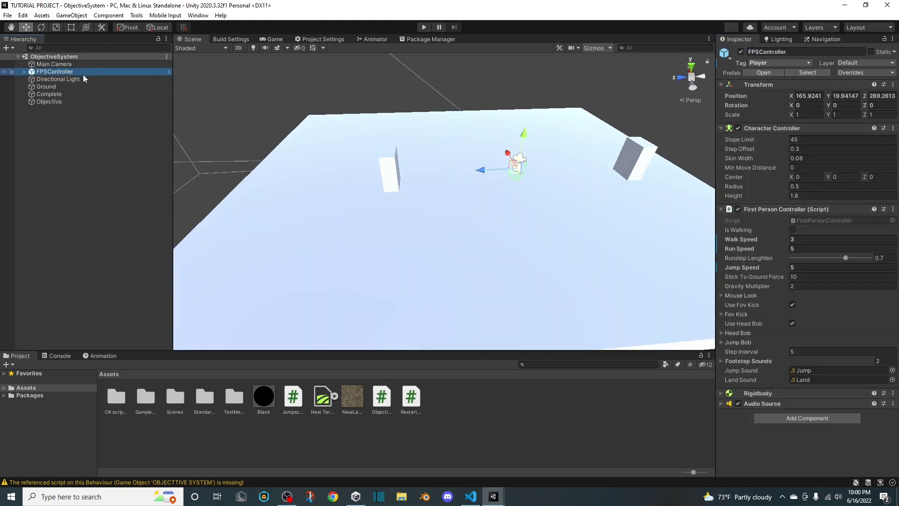
{"action": "left_click_drag", "start_coordinate": [517, 176], "coordinate": [340, 122]}
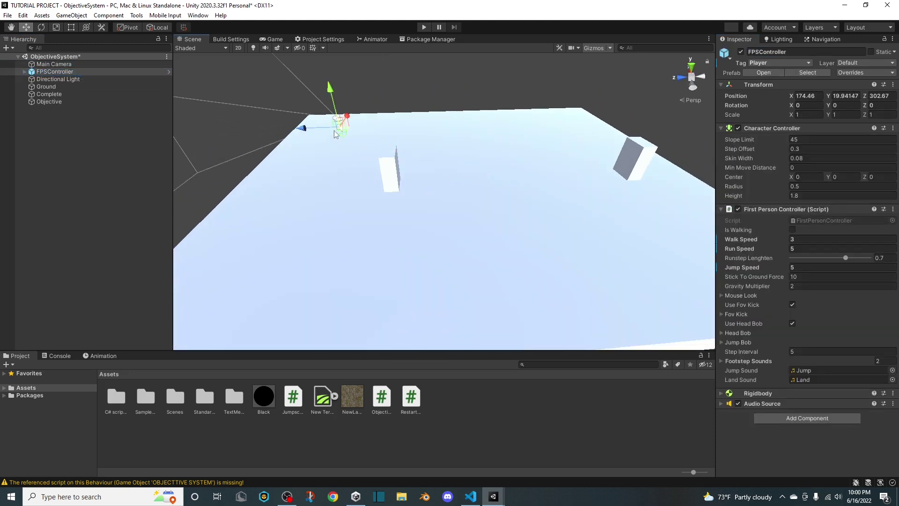
Add another cube and place it on the ground between the two blocks, at about X 164.99, Y 18.25, Z 289.89
{"action": "right_click", "coordinate": [76, 167]}
{"action": "mouse_move", "coordinate": [99, 302]}
{"action": "left_click", "coordinate": [207, 303]}
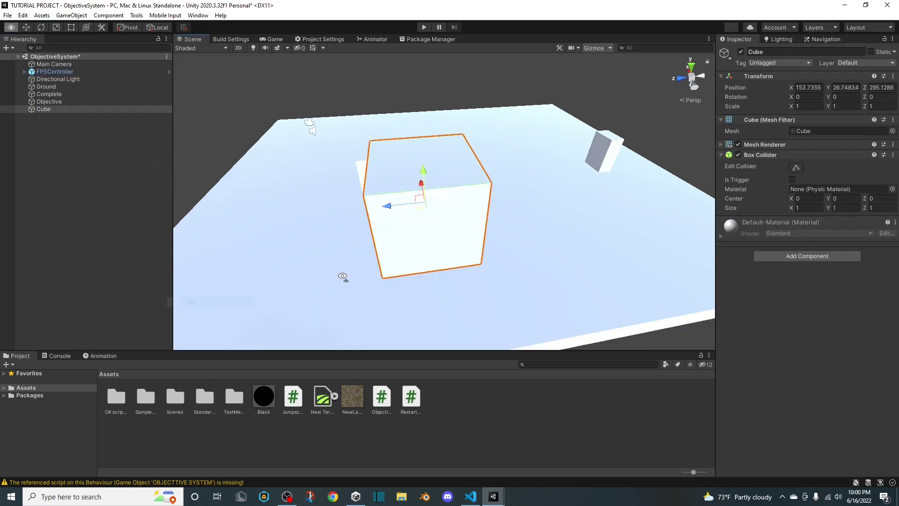
{"action": "left_click_drag", "start_coordinate": [342, 273], "coordinate": [308, 1], "text": "alt"}
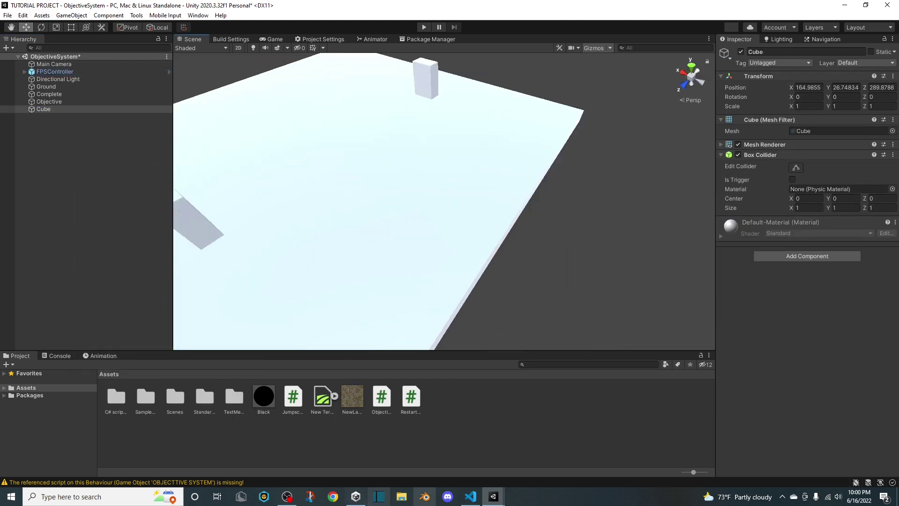
{"action": "right_click_drag", "start_coordinate": [393, 272], "coordinate": [392, 153]}
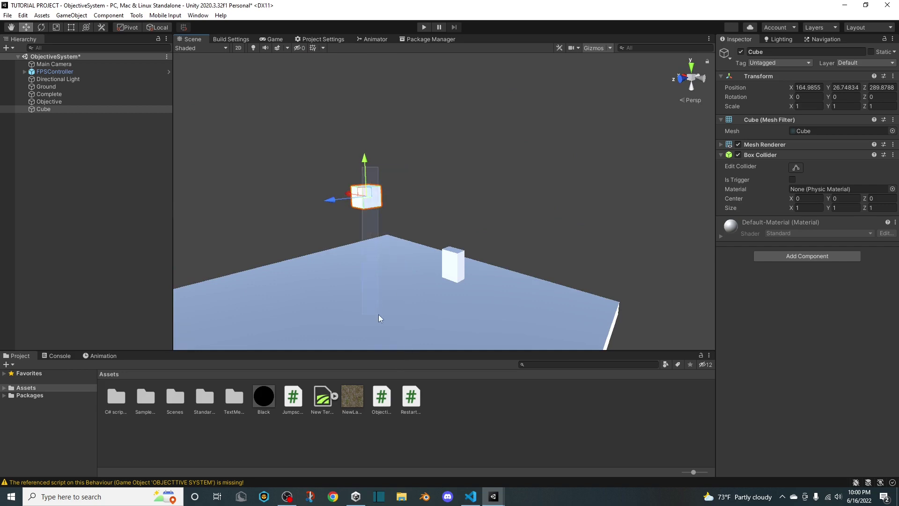
{"action": "left_click_drag", "start_coordinate": [366, 163], "coordinate": [375, 304]}
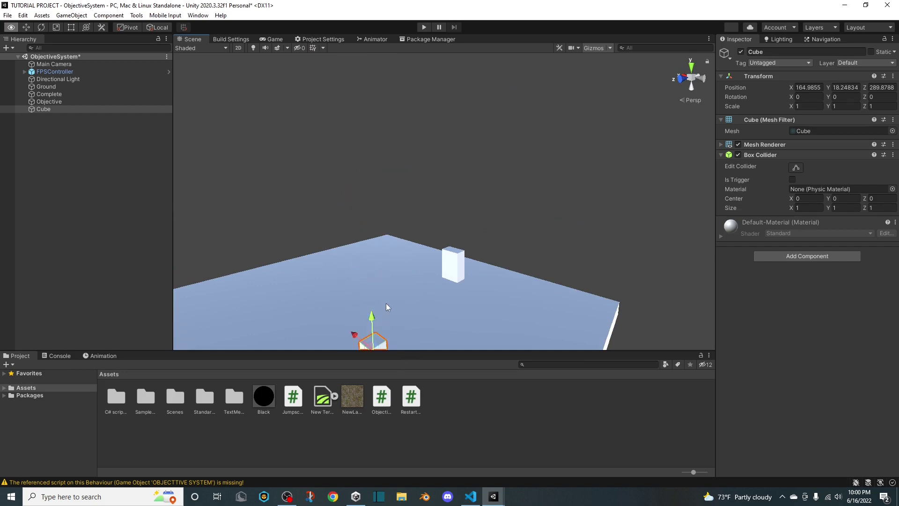
{"action": "key", "text": "f"}
Stretch the new cube with the Rect tool into a strip across the ground, about 26.5 long in X
{"action": "left_click", "coordinate": [71, 28]}
{"action": "left_click_drag", "start_coordinate": [349, 178], "coordinate": [415, 230], "text": "alt"}
{"action": "middle_click_drag", "start_coordinate": [415, 229], "coordinate": [466, 197]}
{"action": "left_click_drag", "start_coordinate": [499, 188], "coordinate": [671, 226]}
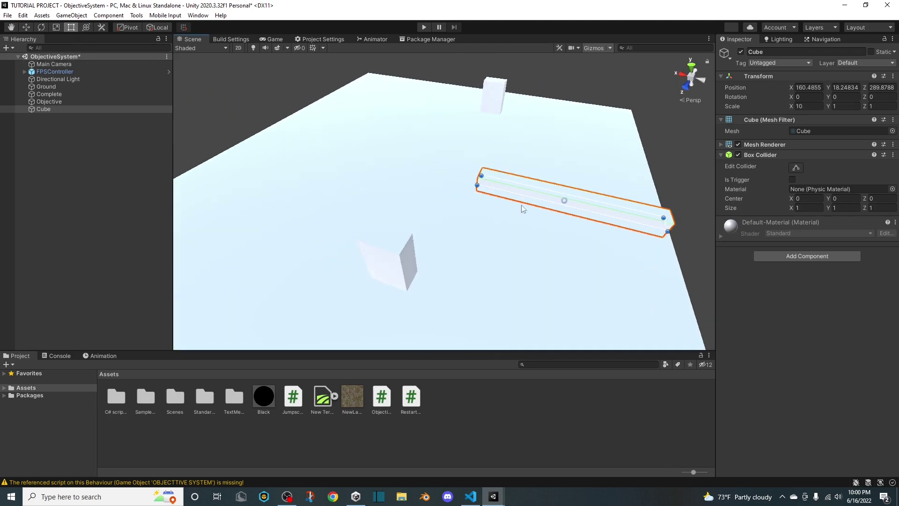
{"action": "left_click_drag", "start_coordinate": [486, 184], "coordinate": [260, 151]}
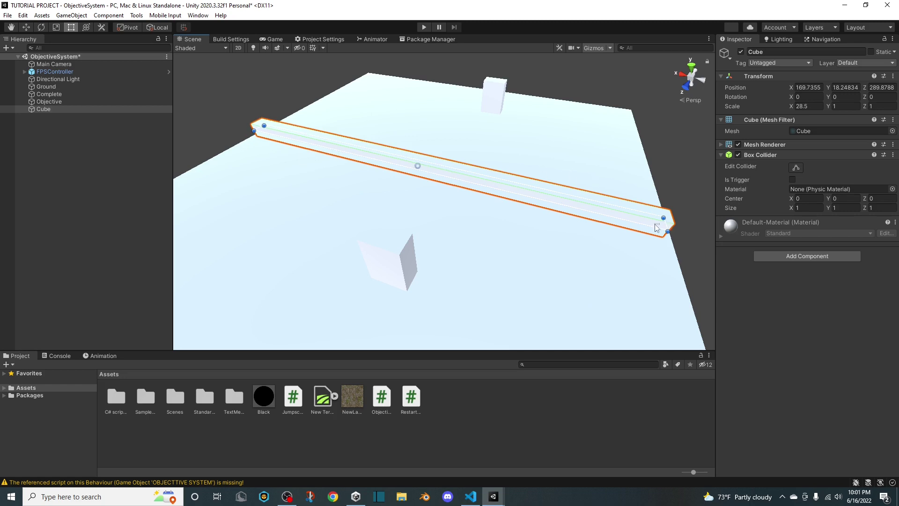
{"action": "left_click_drag", "start_coordinate": [664, 225], "coordinate": [622, 225]}
Extend the strip upward into a wall about 7.75 high
{"action": "right_click_drag", "start_coordinate": [516, 192], "coordinate": [567, 166]}
{"action": "key", "text": "w"}
{"action": "left_click_drag", "start_coordinate": [596, 141], "coordinate": [620, 24]}
{"action": "right_click_drag", "start_coordinate": [580, 255], "coordinate": [611, 164]}
{"action": "left_click_drag", "start_coordinate": [584, 235], "coordinate": [210, 393]}
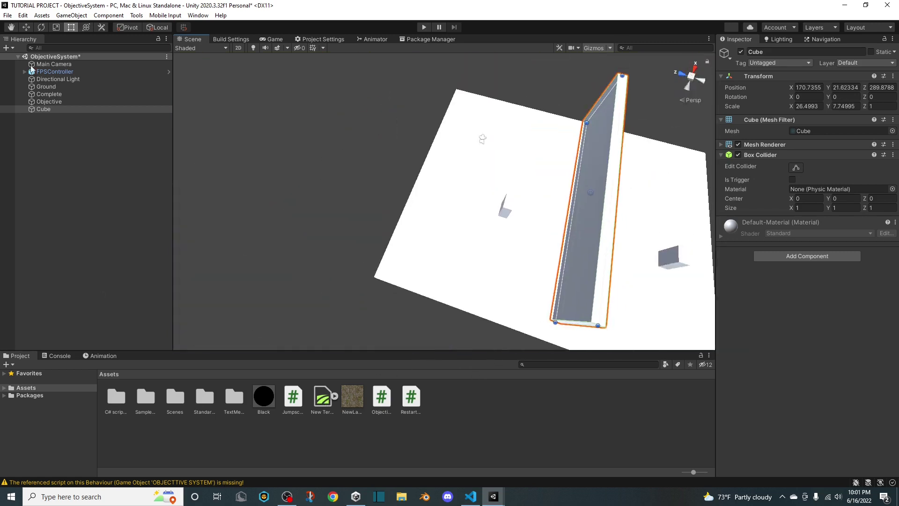
Duplicate the wall and offset the copy beside it, to about X 168.49 and Z 286.38
{"action": "right_click_drag", "start_coordinate": [599, 199], "coordinate": [565, 206]}
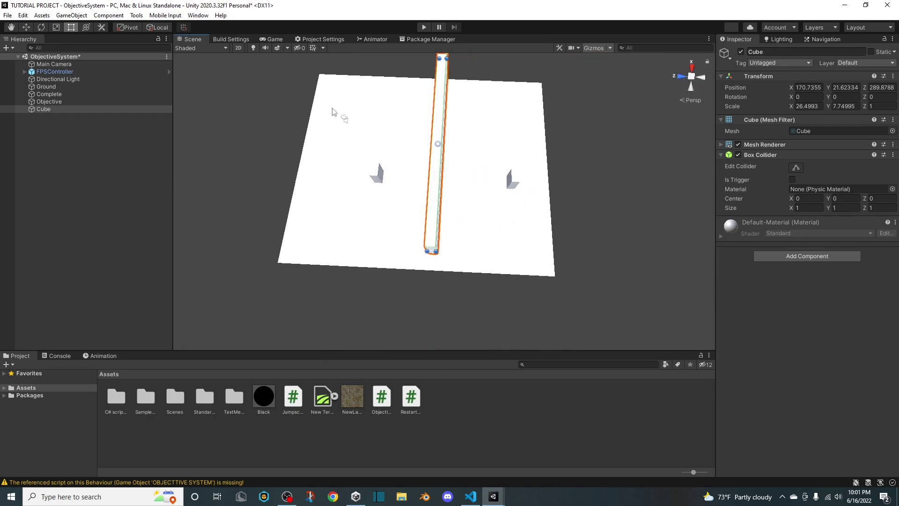
{"action": "key", "text": "ctrl+d"}
{"action": "left_click", "coordinate": [26, 26]}
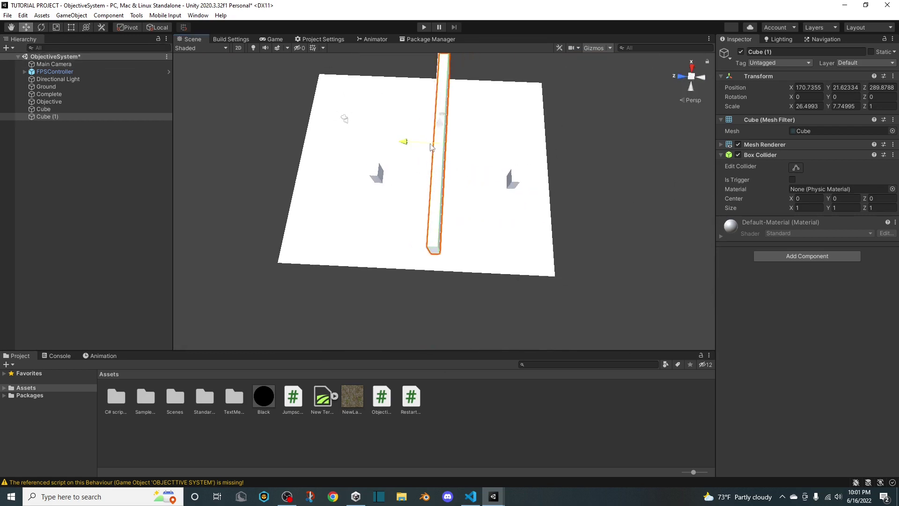
{"action": "left_click_drag", "start_coordinate": [401, 141], "coordinate": [430, 143]}
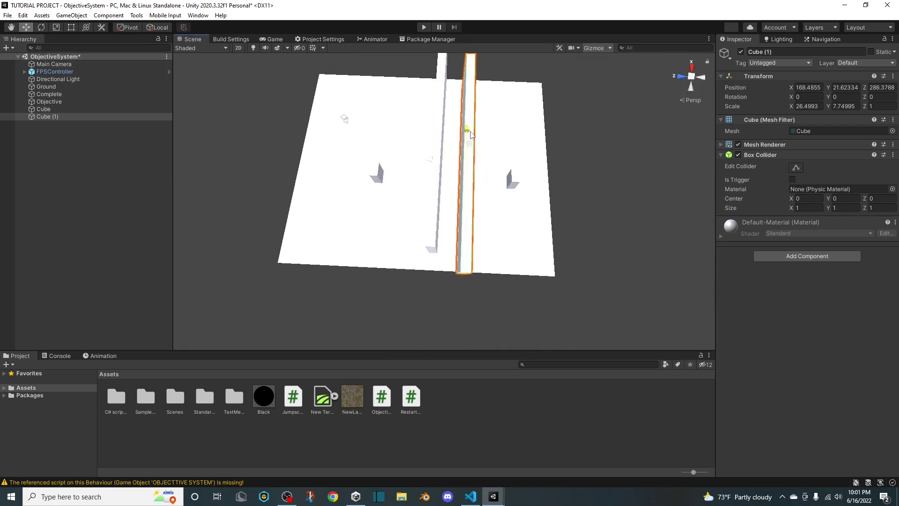
Rename both wall cubes as Walls and group them under an empty parent object
{"action": "left_click", "coordinate": [47, 109], "text": "ctrl"}
{"action": "left_click", "coordinate": [836, 52]}
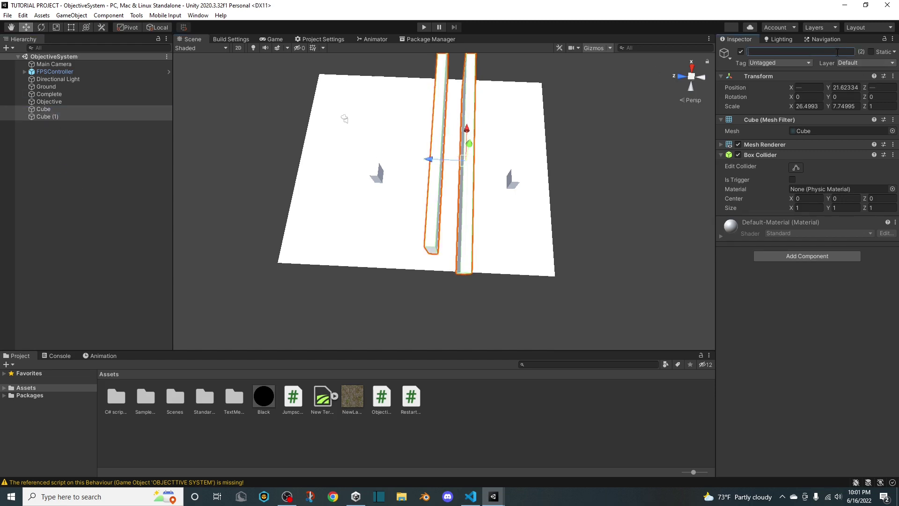
{"action": "right_click", "coordinate": [56, 114]}
{"action": "left_click", "coordinate": [98, 236]}
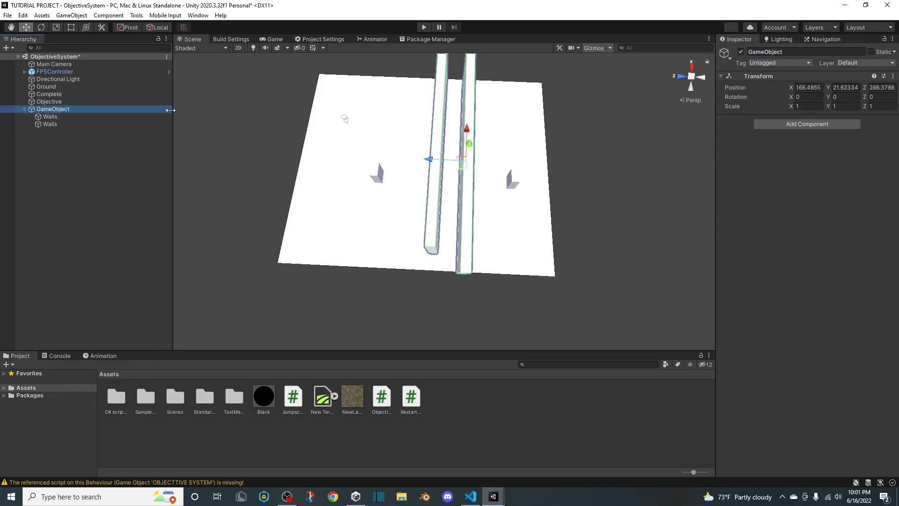
Rename the walls' parent object as Level, place the Ground inside it, and save the scene
{"action": "left_click", "coordinate": [753, 52]}
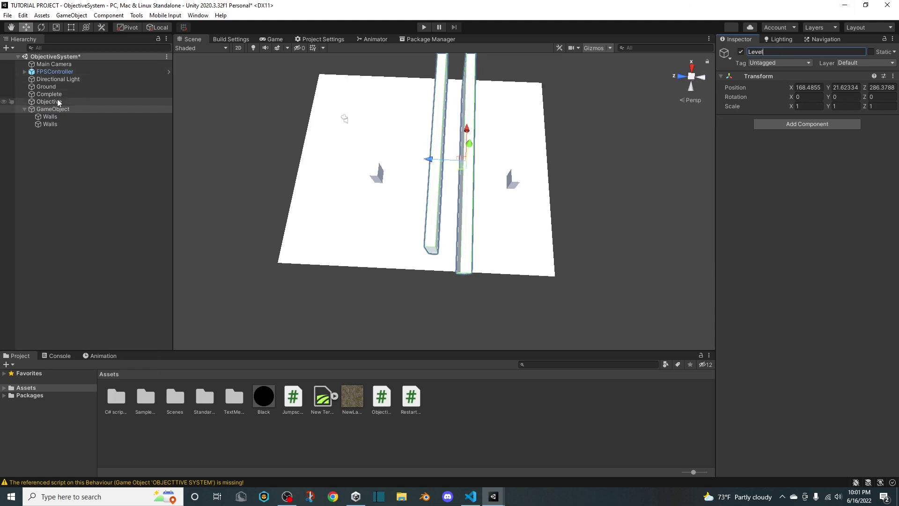
{"action": "left_click_drag", "start_coordinate": [46, 87], "coordinate": [53, 110]}
{"action": "left_click", "coordinate": [24, 102]}
{"action": "left_click", "coordinate": [38, 157]}
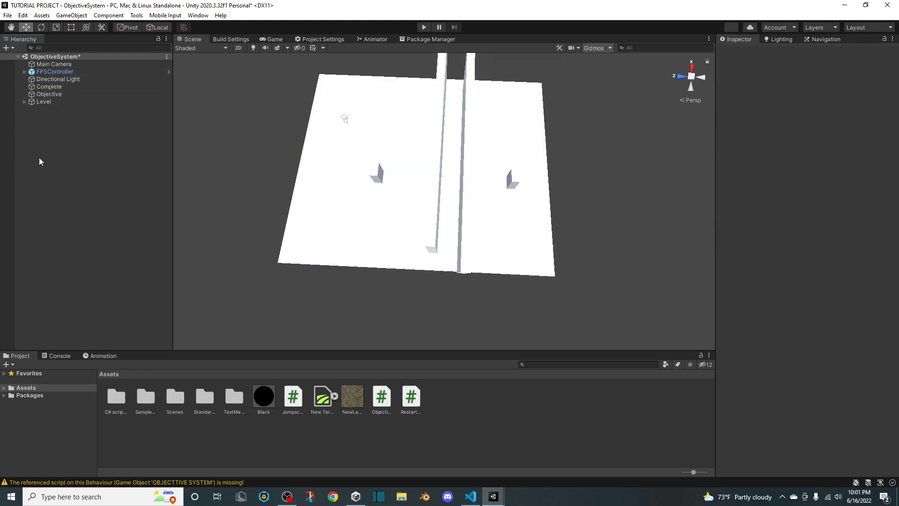
{"action": "key", "text": "ctrl+s"}
Apply the Black material to both dividing walls
{"action": "right_click_drag", "start_coordinate": [512, 215], "coordinate": [700, 176]}
{"action": "left_click_drag", "start_coordinate": [700, 176], "coordinate": [688, 176], "text": "alt"}
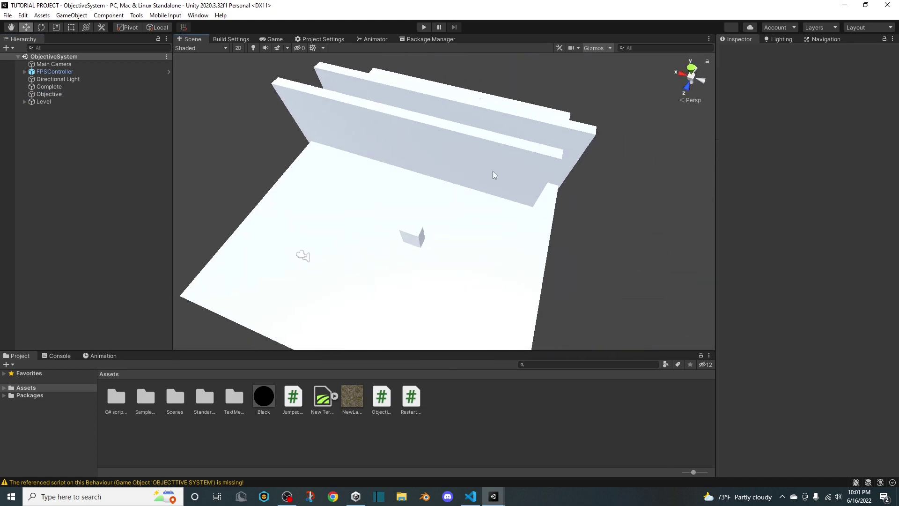
{"action": "left_click", "coordinate": [493, 171]}
{"action": "left_click_drag", "start_coordinate": [314, 328], "coordinate": [435, 146]}
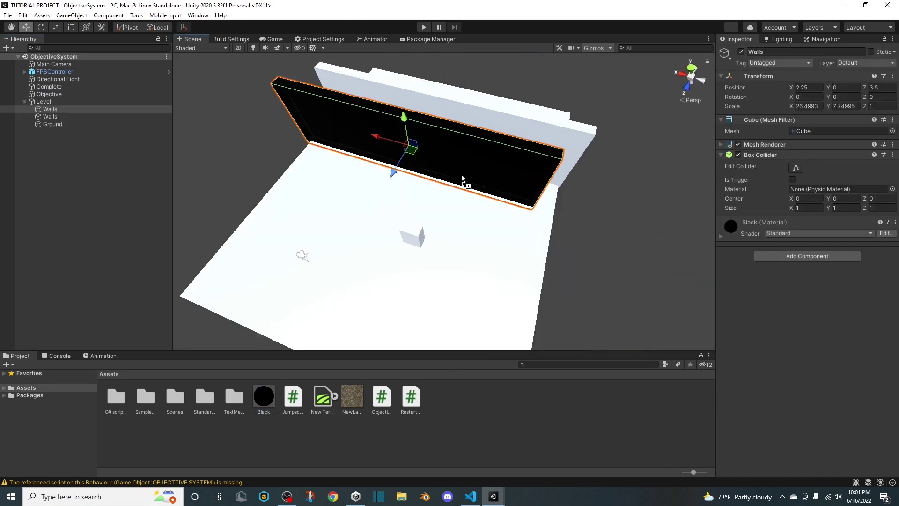
{"action": "left_click_drag", "start_coordinate": [494, 138], "coordinate": [513, 121]}
{"action": "right_click_drag", "start_coordinate": [642, 127], "coordinate": [265, 208]}
{"action": "left_click", "coordinate": [34, 214]}
Apply the Black material to the Objective block, undoing any stray drop on the ground
{"action": "right_click_drag", "start_coordinate": [375, 206], "coordinate": [421, 180]}
{"action": "left_click_drag", "start_coordinate": [421, 180], "coordinate": [403, 185], "text": "alt"}
{"action": "left_click", "coordinate": [399, 185]}
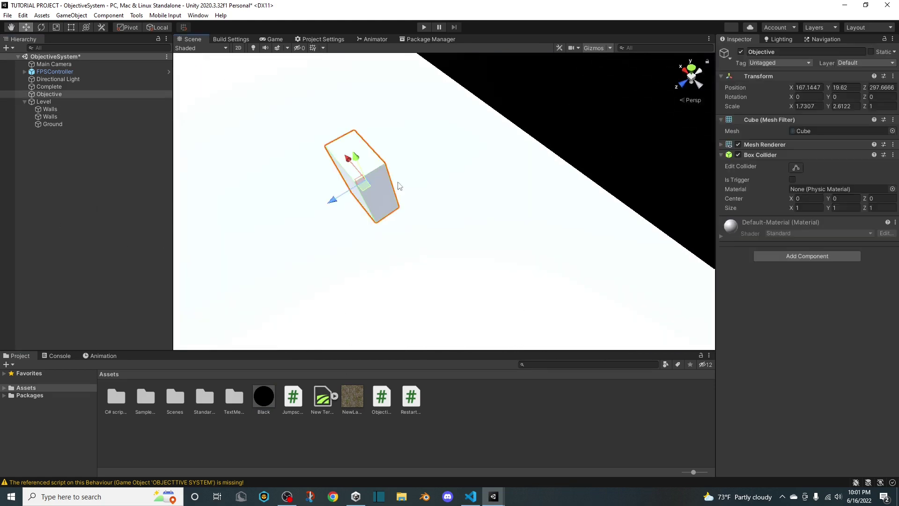
{"action": "left_click_drag", "start_coordinate": [264, 397], "coordinate": [553, 232]}
{"action": "key", "text": "ctrl+z"}
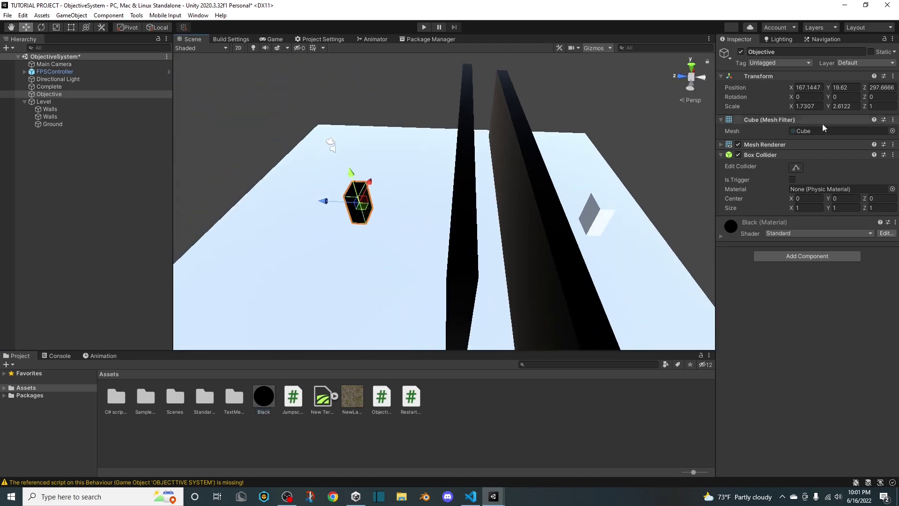
Disable the Mesh Renderer on the Objective and Complete blocks and save the scene
{"action": "left_click", "coordinate": [738, 145]}
{"action": "left_click", "coordinate": [601, 216]}
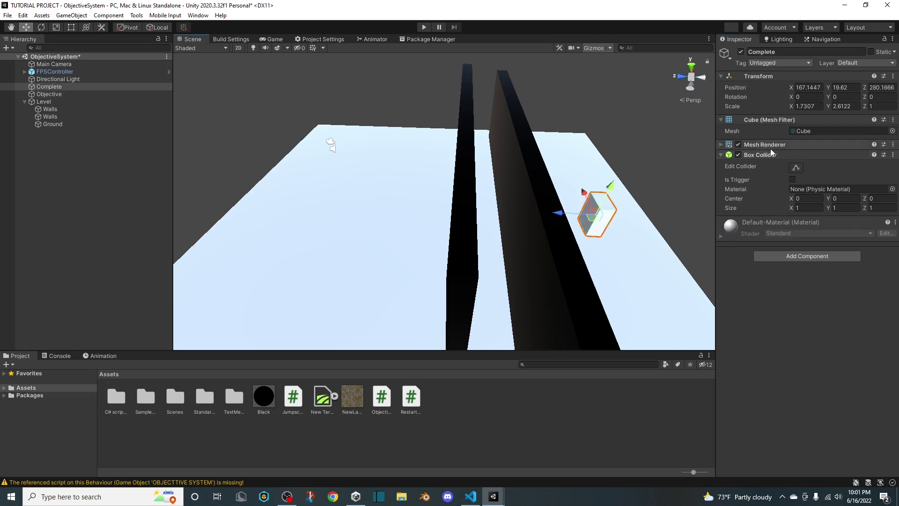
{"action": "left_click", "coordinate": [739, 145]}
{"action": "key", "text": "ctrl+s"}
Move the Complete block to one end of the corridor between the walls, at about X 182.37 and Z 286.1
{"action": "right_click_drag", "start_coordinate": [370, 237], "coordinate": [444, 260]}
{"action": "left_click_drag", "start_coordinate": [445, 260], "coordinate": [424, 257], "text": "alt"}
{"action": "left_click_drag", "start_coordinate": [421, 145], "coordinate": [178, 193], "text": "alt"}
{"action": "right_click_drag", "start_coordinate": [483, 267], "coordinate": [256, 198]}
{"action": "left_click_drag", "start_coordinate": [317, 221], "coordinate": [541, 155]}
{"action": "left_click_drag", "start_coordinate": [540, 155], "coordinate": [96, 87], "text": "alt"}
{"action": "left_click", "coordinate": [25, 101]}
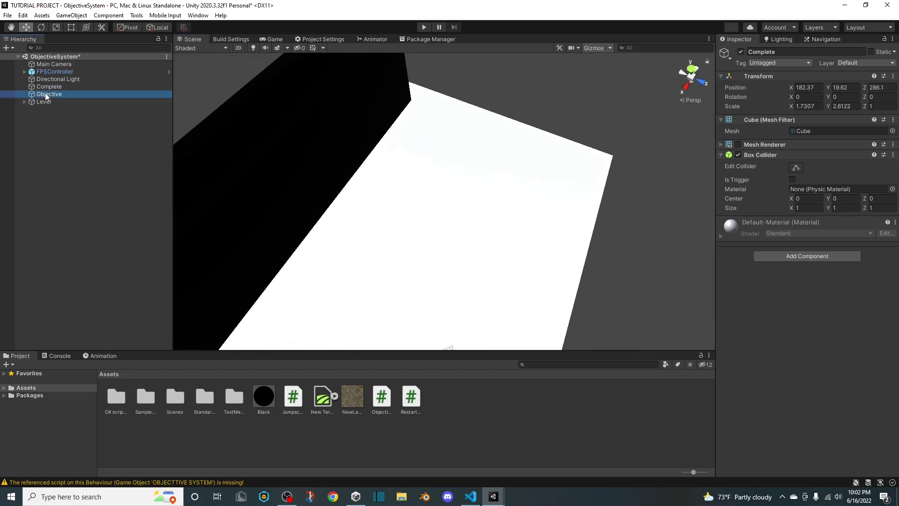
Move the Objective block to the opposite end of the corridor, at about X 156.46 and Z 289.79, and save the scene
{"action": "double_click", "coordinate": [46, 94]}
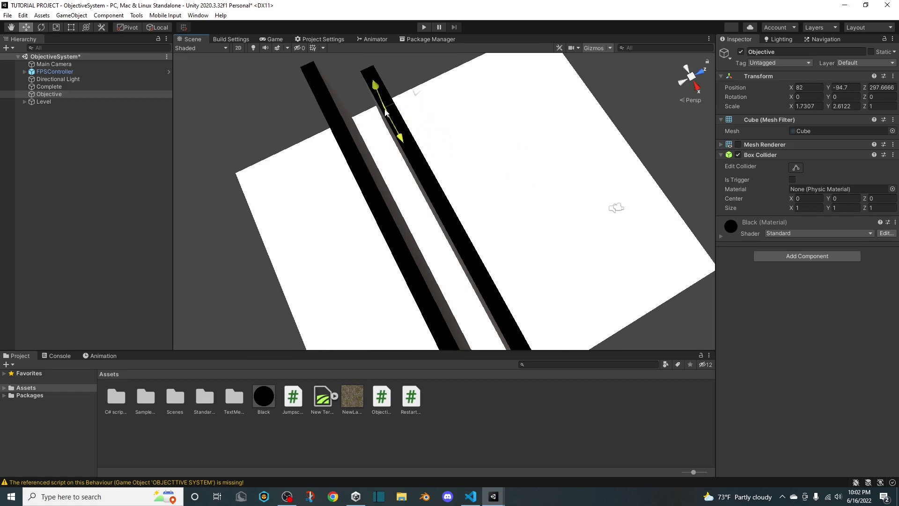
{"action": "left_click_drag", "start_coordinate": [388, 116], "coordinate": [673, 142], "text": "alt"}
{"action": "key", "text": "ctrl+z"}
{"action": "right_click_drag", "start_coordinate": [498, 186], "coordinate": [477, 172]}
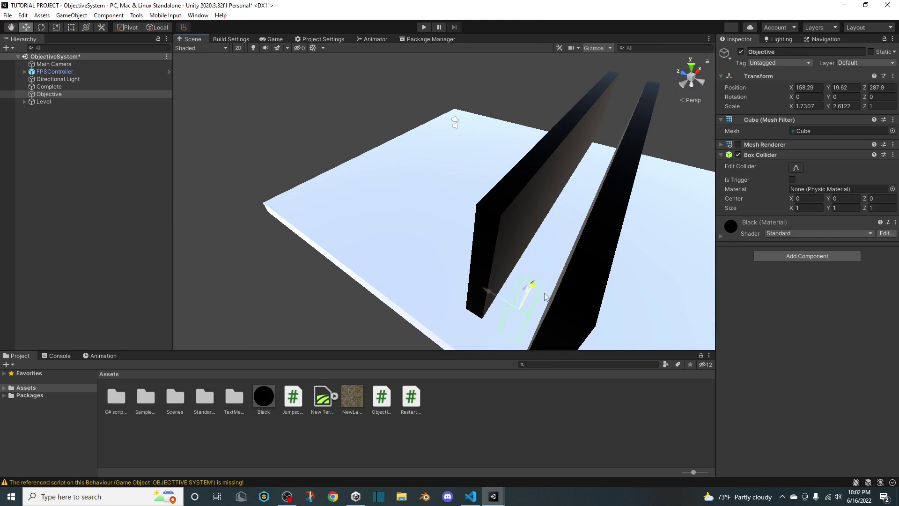
{"action": "right_click_drag", "start_coordinate": [507, 303], "coordinate": [498, 331]}
{"action": "left_click_drag", "start_coordinate": [471, 275], "coordinate": [493, 240]}
{"action": "left_click_drag", "start_coordinate": [493, 240], "coordinate": [126, 167], "text": "alt"}
{"action": "key", "text": "ctrl+s"}
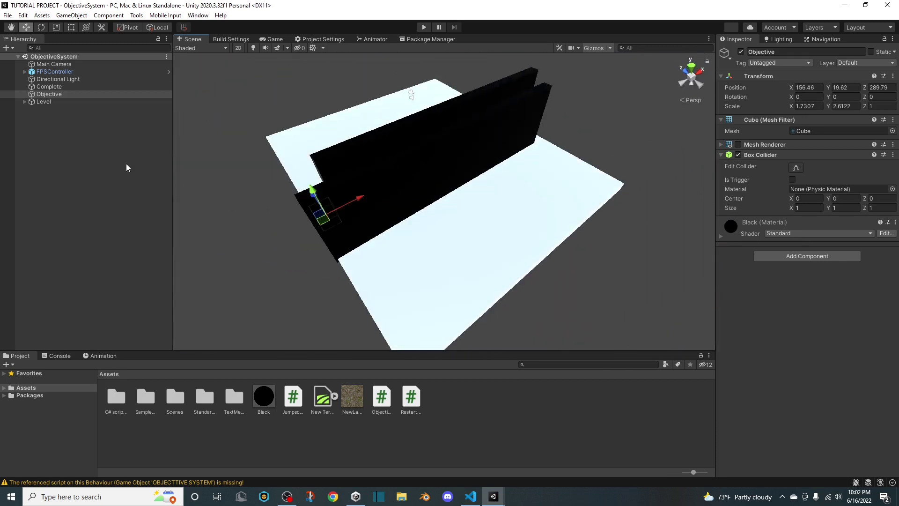
Make the box colliders of both the Objective and Complete blocks triggers
{"action": "left_click", "coordinate": [46, 87], "text": "ctrl"}
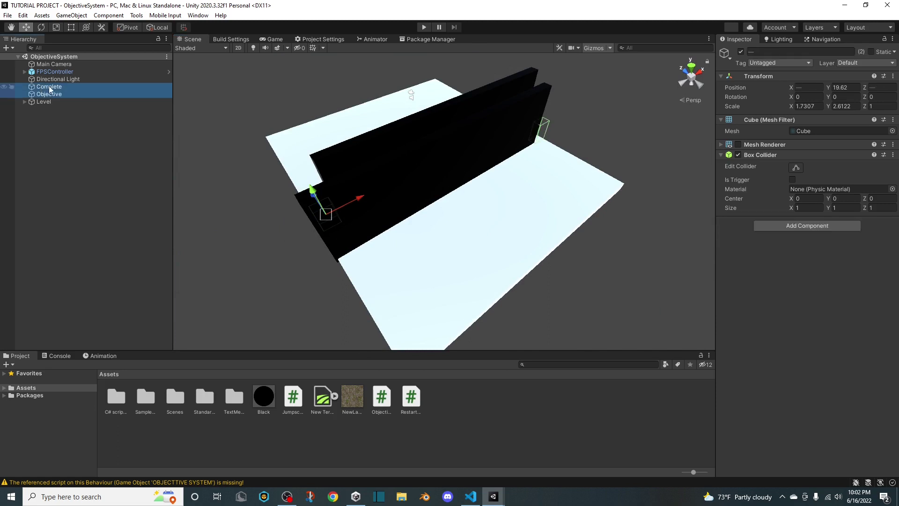
{"action": "left_click", "coordinate": [792, 179]}
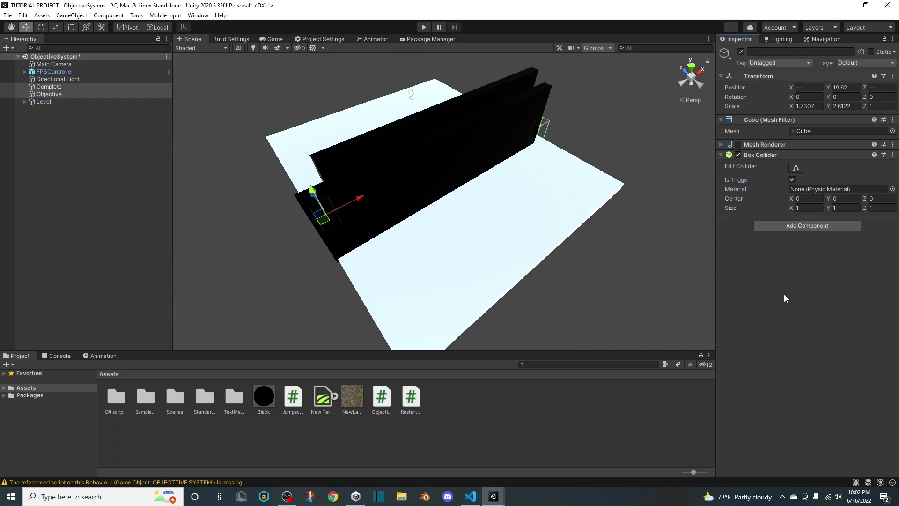
Add the Objective script component to the Objective block
{"action": "left_click", "coordinate": [49, 95]}
{"action": "left_click_drag", "start_coordinate": [375, 202], "coordinate": [524, 224], "text": "alt"}
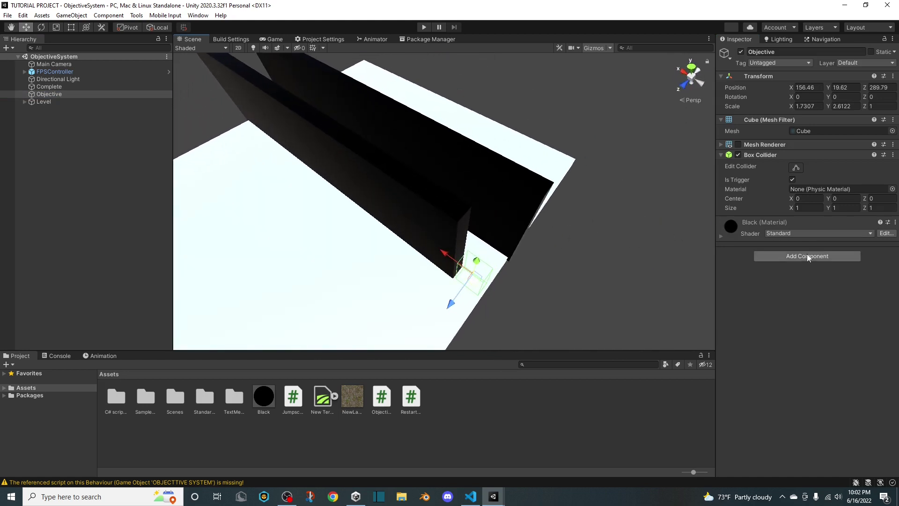
{"action": "left_click", "coordinate": [806, 256]}
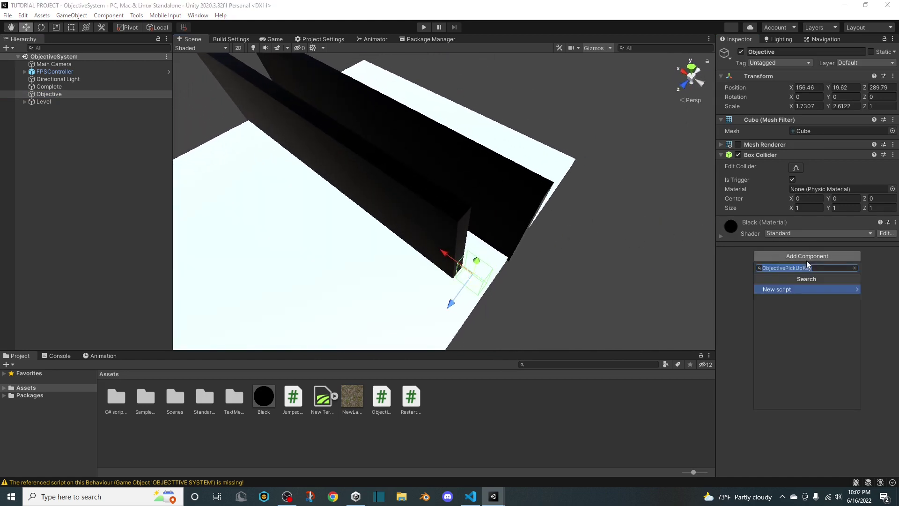
{"action": "type", "text": "Objec"}
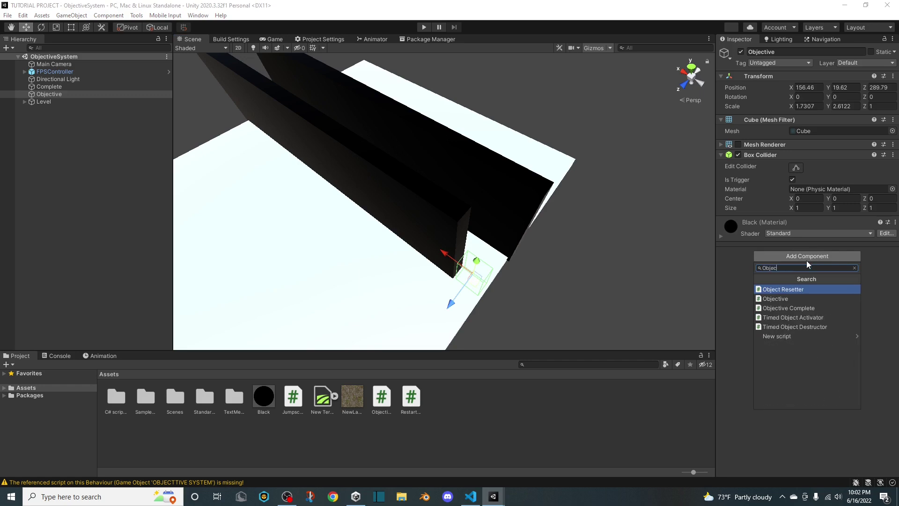
{"action": "left_click", "coordinate": [792, 300]}
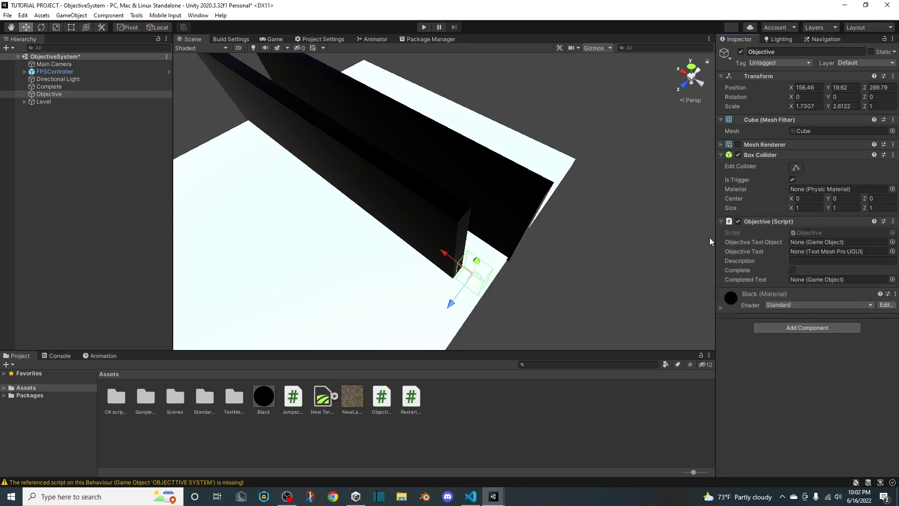
Add a UI Canvas to the scene and select it
{"action": "right_click", "coordinate": [46, 158]}
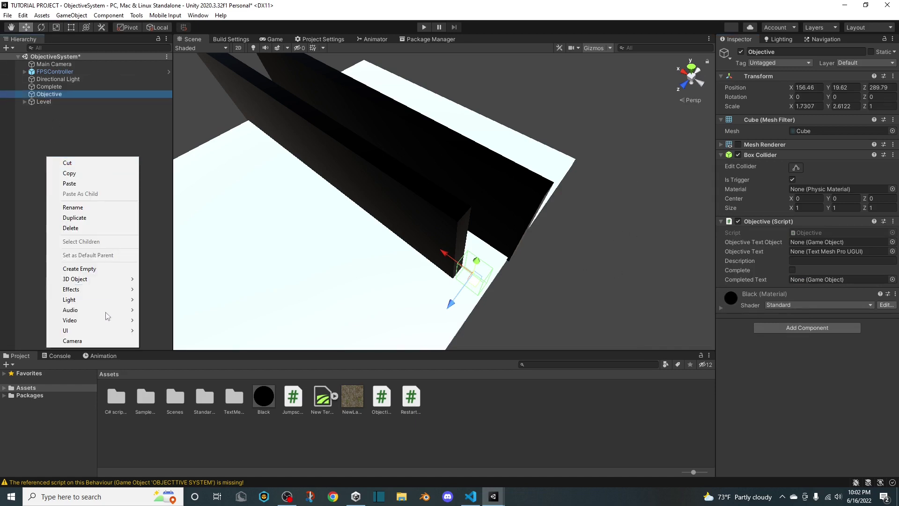
{"action": "mouse_move", "coordinate": [75, 330]}
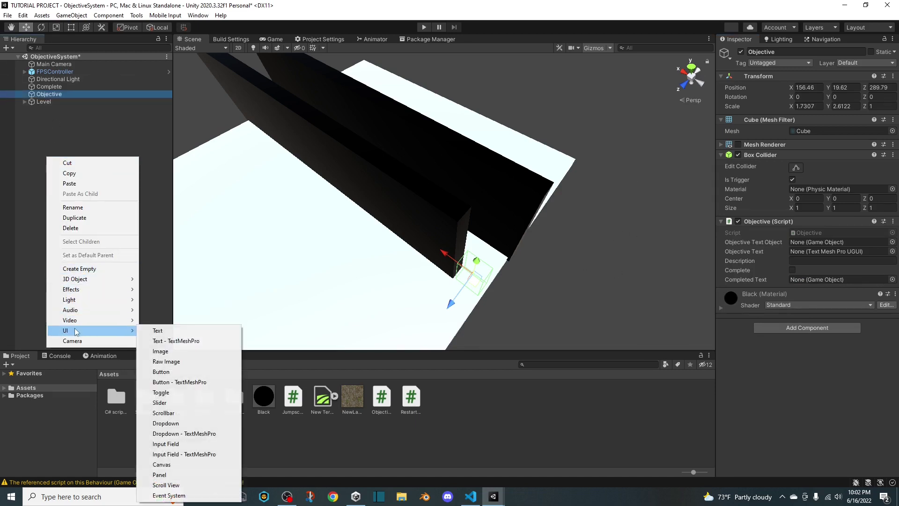
{"action": "left_click", "coordinate": [161, 464]}
{"action": "left_click", "coordinate": [68, 130]}
{"action": "left_click", "coordinate": [61, 110]}
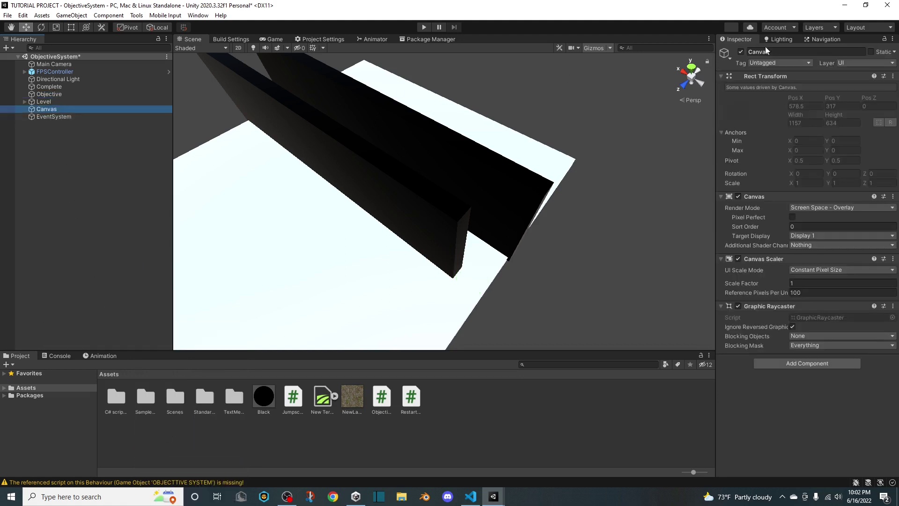
Rename the canvas as Objectives and change its name back to Canvas
{"action": "left_click", "coordinate": [780, 52]}
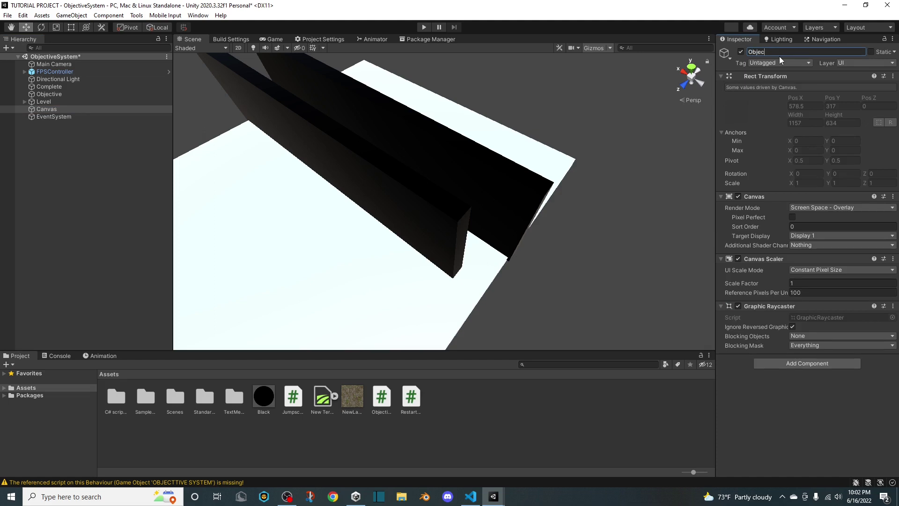
{"action": "left_click", "coordinate": [40, 135]}
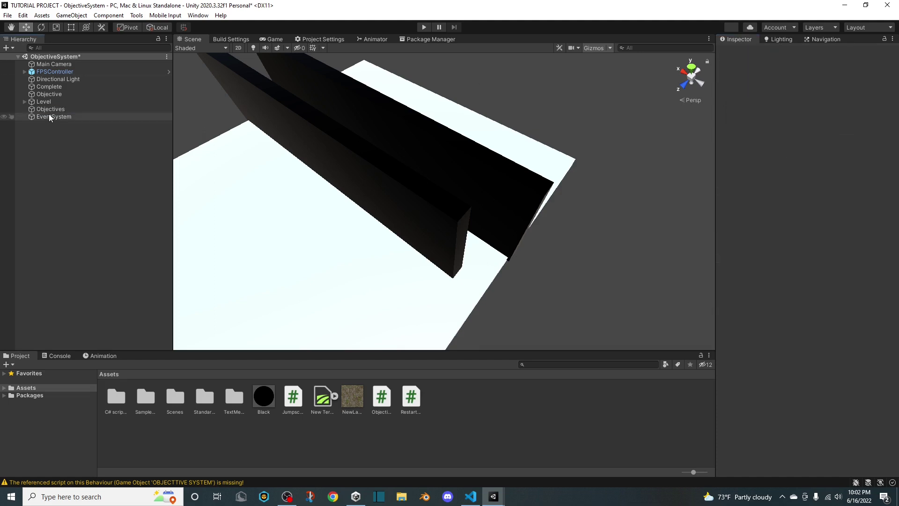
{"action": "left_click", "coordinate": [50, 109]}
{"action": "left_click", "coordinate": [819, 53]}
{"action": "type", "text": "Can"}
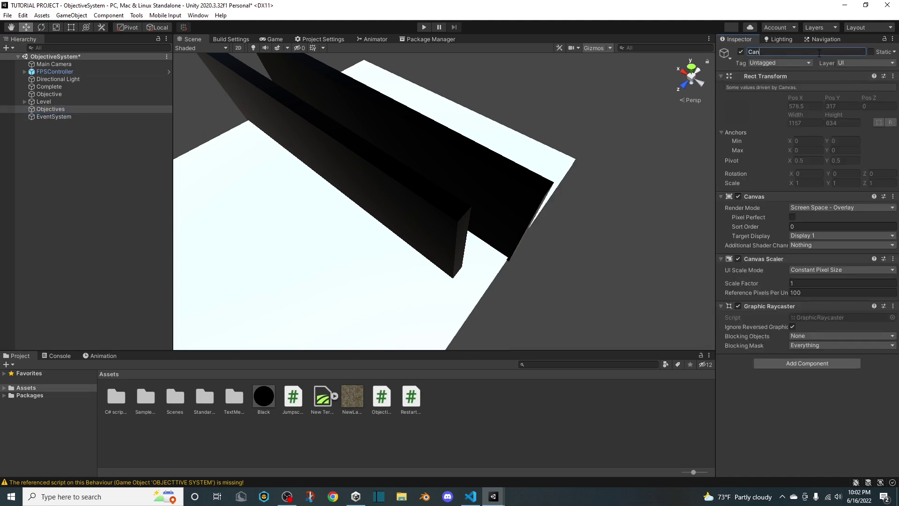
{"action": "type", "text": "vcas"}
{"action": "key", "text": "BackSpace"}
{"action": "key", "text": "BackSpace"}
{"action": "key", "text": "BackSpace"}
{"action": "key", "text": "BackSpace"}
{"action": "key", "text": "BackSpace"}
{"action": "key", "text": "Return"}
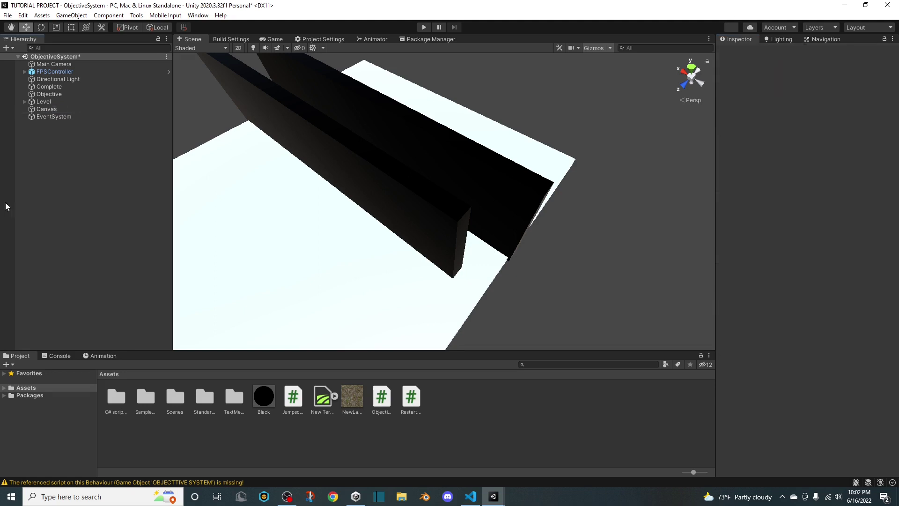
Add a Raw Image under the Canvas and set its texture to Knob
{"action": "right_click", "coordinate": [75, 109]}
{"action": "mouse_move", "coordinate": [154, 292]}
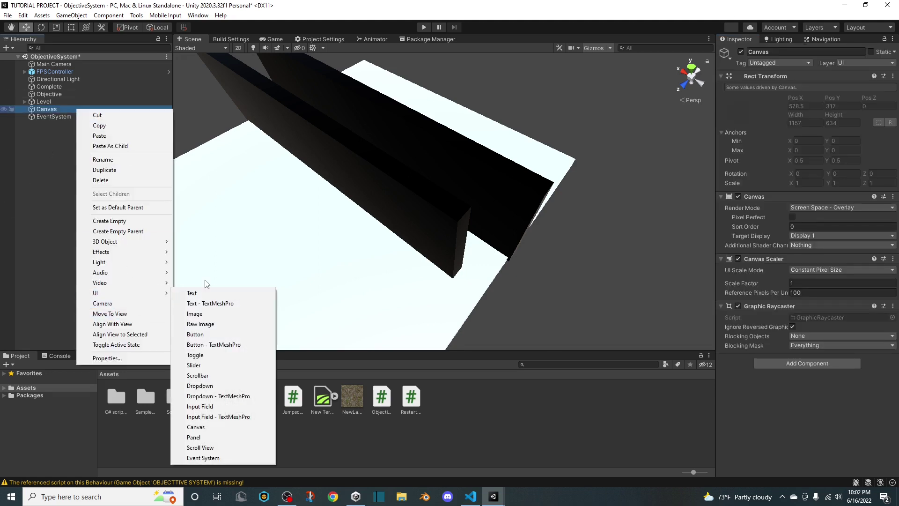
{"action": "left_click", "coordinate": [234, 324]}
{"action": "left_click", "coordinate": [74, 117]}
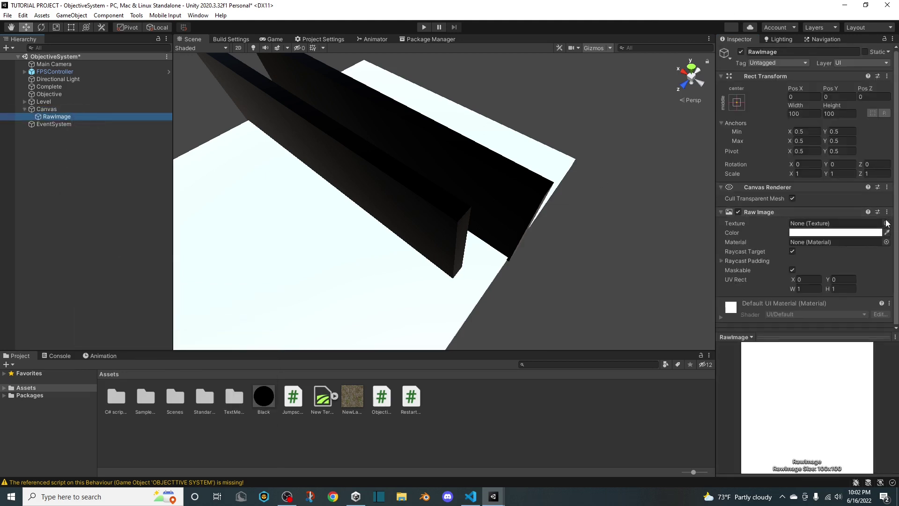
{"action": "left_click", "coordinate": [886, 223]}
{"action": "type", "text": "Knob"}
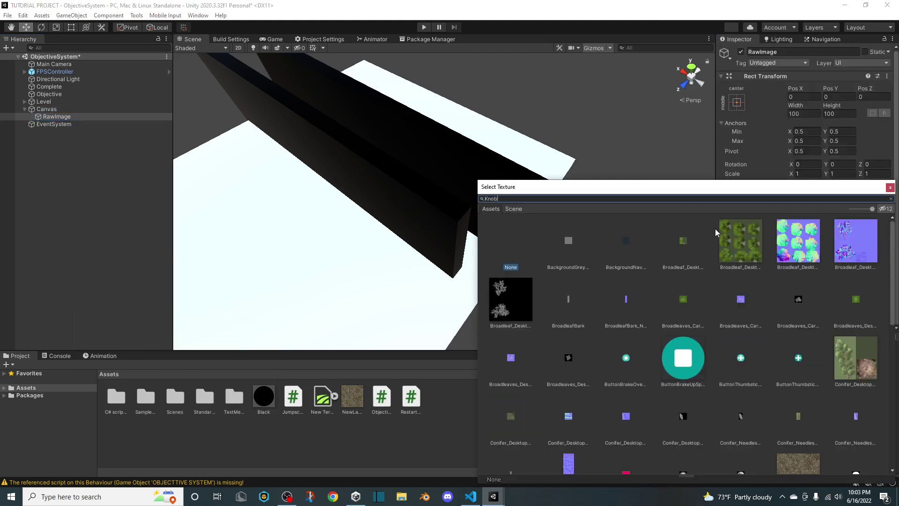
{"action": "left_click", "coordinate": [569, 241]}
{"action": "double_click", "coordinate": [574, 240]}
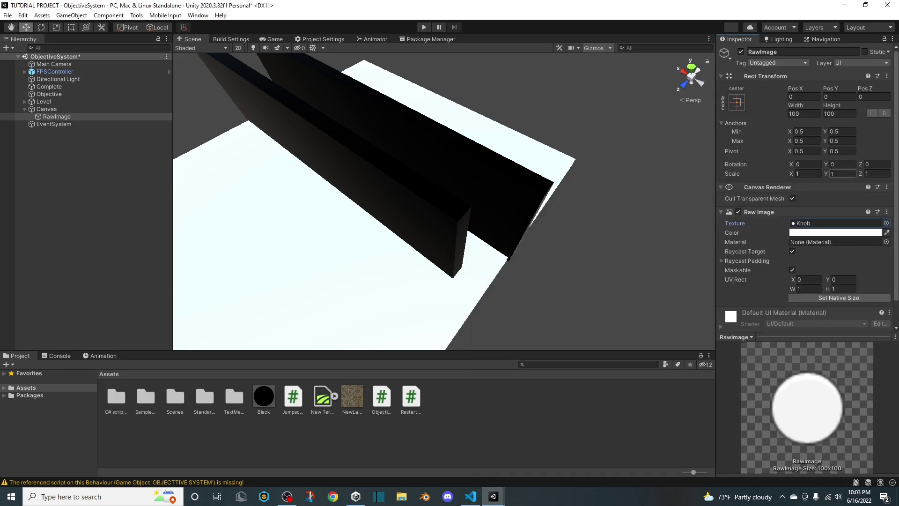
Set the raw image's scale to 0.1 on X, Y and Z and save the scene
{"action": "left_click", "coordinate": [792, 174]}
{"action": "type", "text": "0.1"}
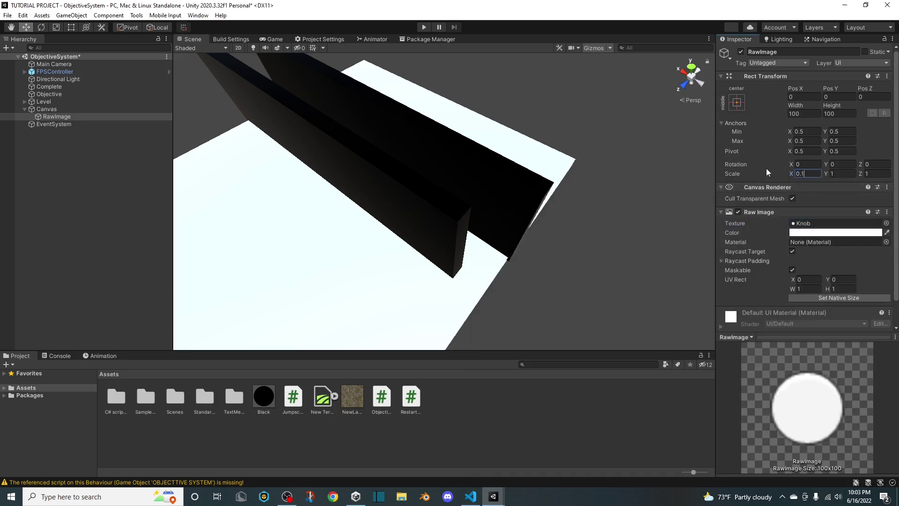
{"action": "left_click", "coordinate": [846, 176]}
{"action": "type", "text": "0.1"}
{"action": "left_click", "coordinate": [874, 175]}
{"action": "key", "text": "ctrl+s"}
Preview the scaled knob image in the Game view and return to the Scene view
{"action": "right_click_drag", "start_coordinate": [395, 254], "coordinate": [304, 218]}
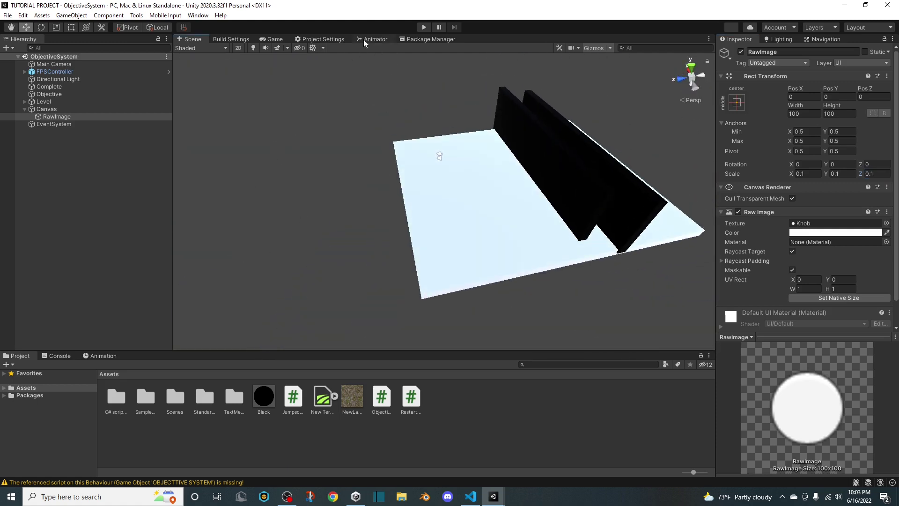
{"action": "left_click_drag", "start_coordinate": [275, 40], "coordinate": [346, 46]}
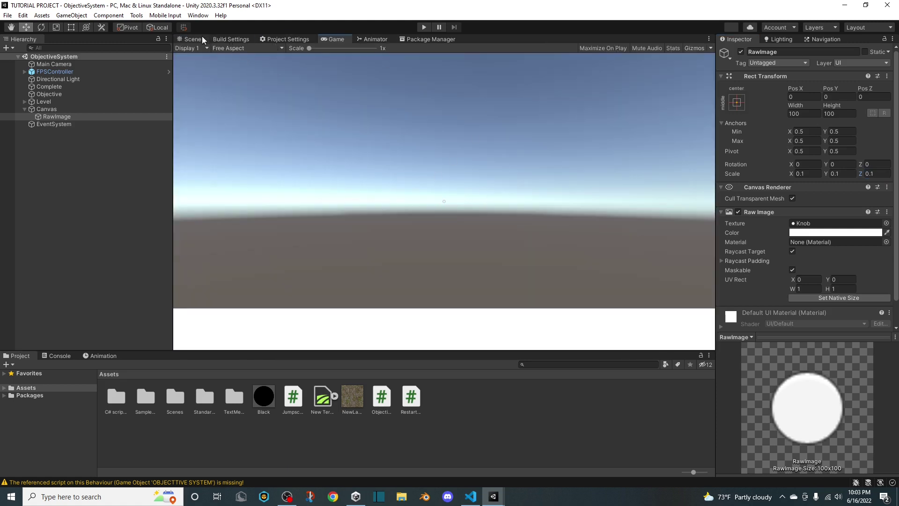
{"action": "left_click", "coordinate": [192, 39]}
Add a TextMeshPro text object under the Canvas
{"action": "right_click", "coordinate": [64, 110]}
{"action": "mouse_move", "coordinate": [86, 295]}
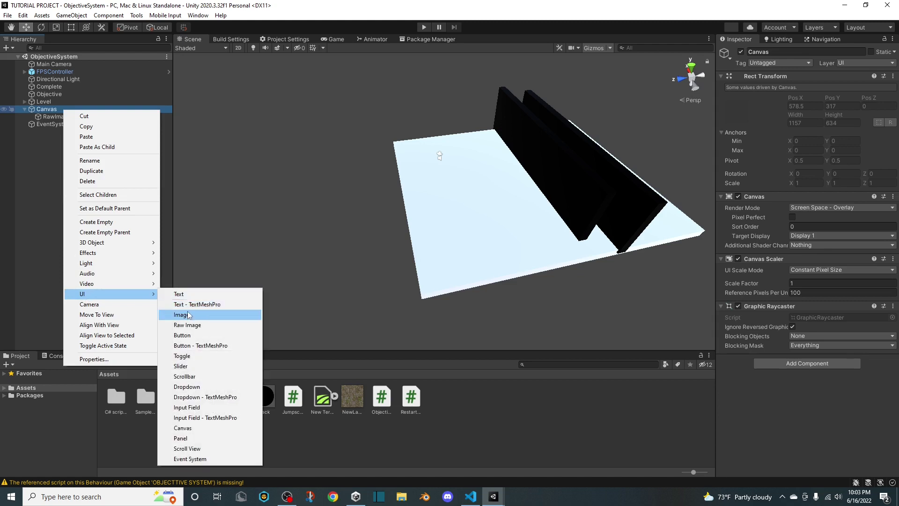
{"action": "left_click", "coordinate": [196, 303]}
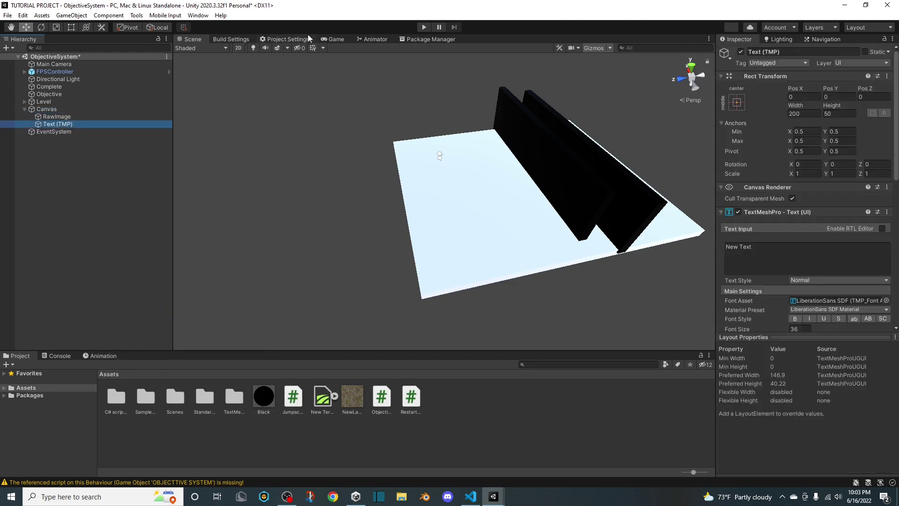
Set the new text's vertex color to black (000000) while previewing it in the Game view
{"action": "left_click", "coordinate": [333, 38]}
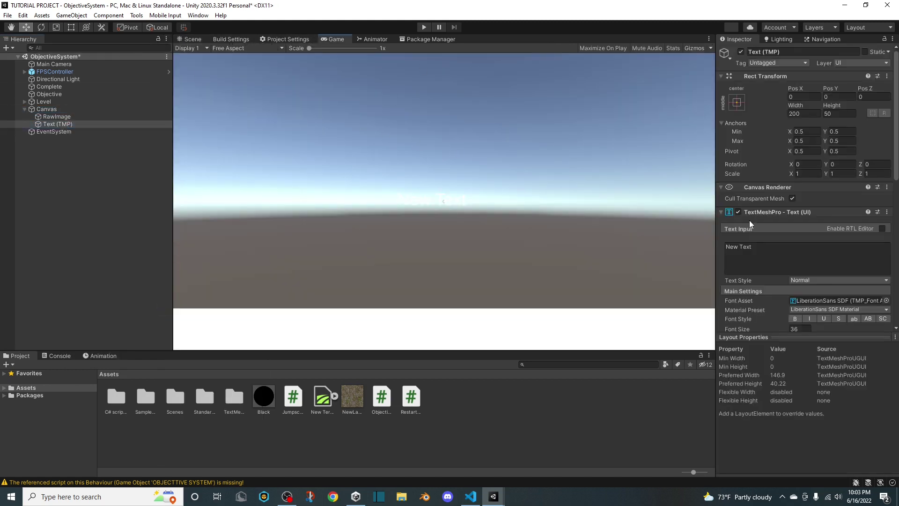
{"action": "scroll", "coordinate": [820, 321], "scroll_direction": "down", "scroll_amount": 3}
{"action": "left_click", "coordinate": [811, 268]}
{"action": "left_click_drag", "start_coordinate": [841, 320], "coordinate": [813, 361]}
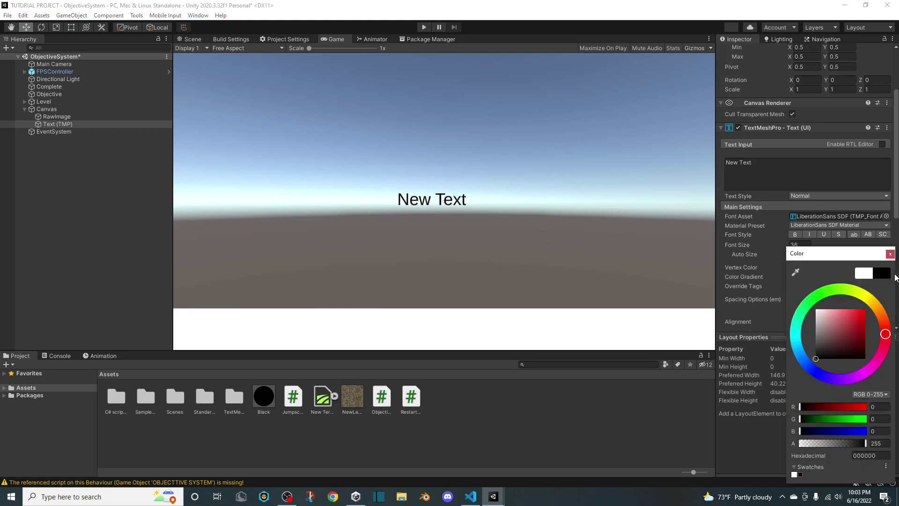
Make the canvas text bold after closing its color picker
{"action": "left_click", "coordinate": [887, 257]}
{"action": "left_click", "coordinate": [796, 234]}
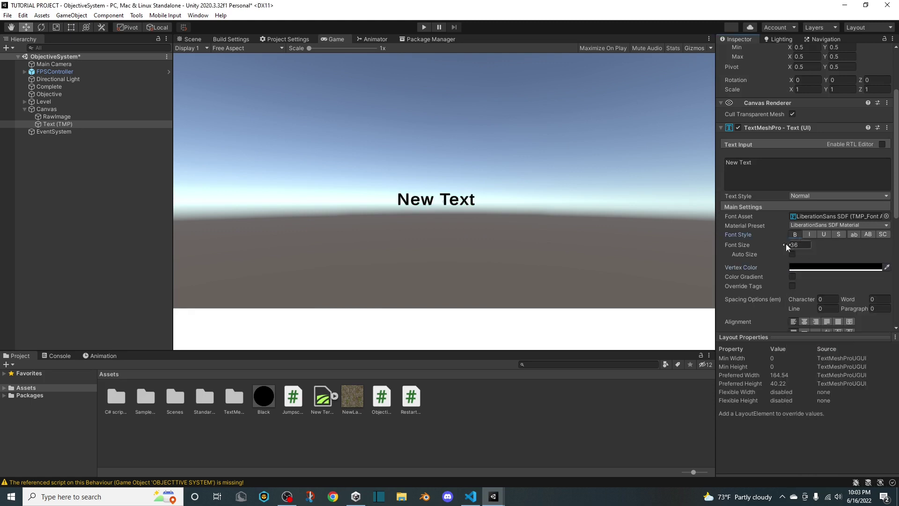
{"action": "left_click", "coordinate": [858, 184]}
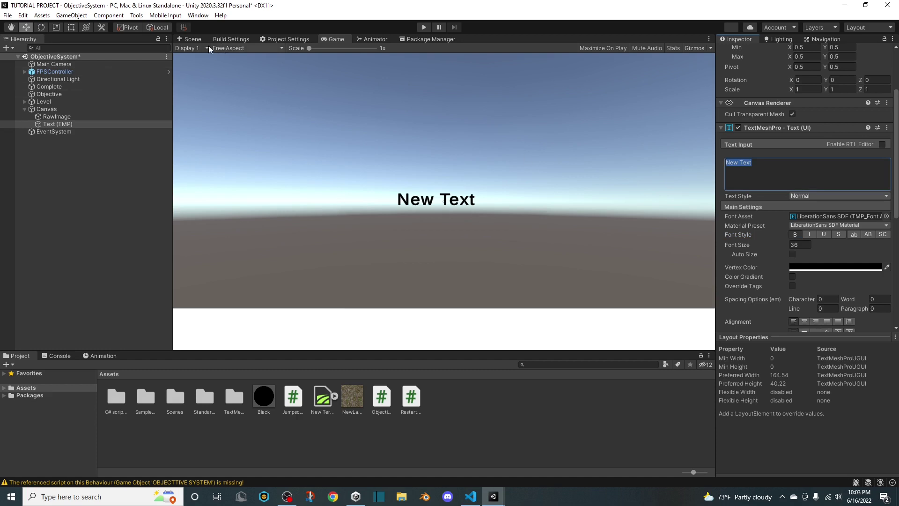
Show the Scene view in 2D and frame the Canvas in it
{"action": "left_click", "coordinate": [191, 39]}
{"action": "left_click", "coordinate": [235, 47]}
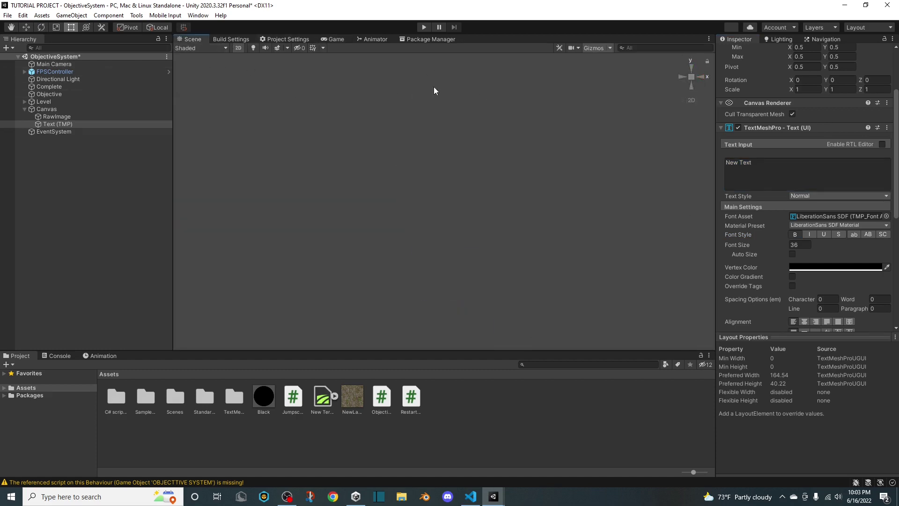
{"action": "left_click", "coordinate": [88, 108]}
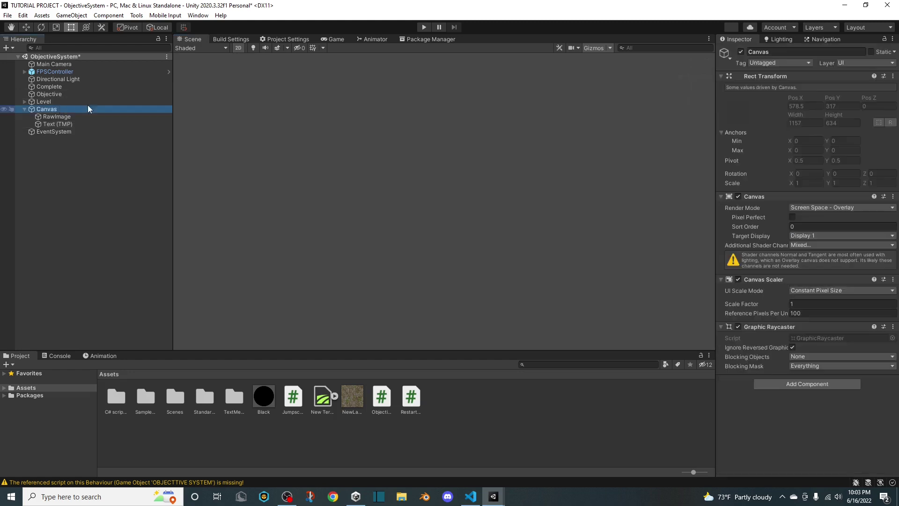
{"action": "key", "text": "f"}
Rename the TextMeshPro text object to Objective1Text
{"action": "left_click", "coordinate": [57, 123]}
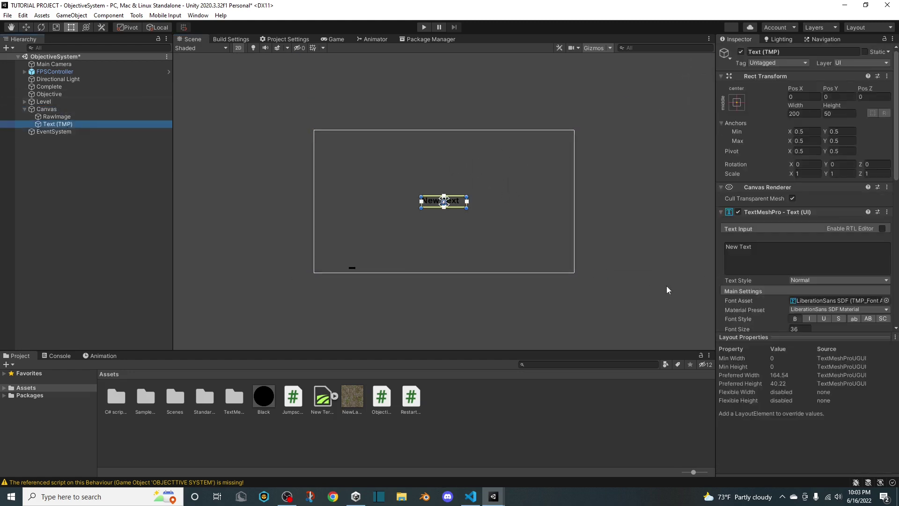
{"action": "type", "text": "fObjective1Text"}
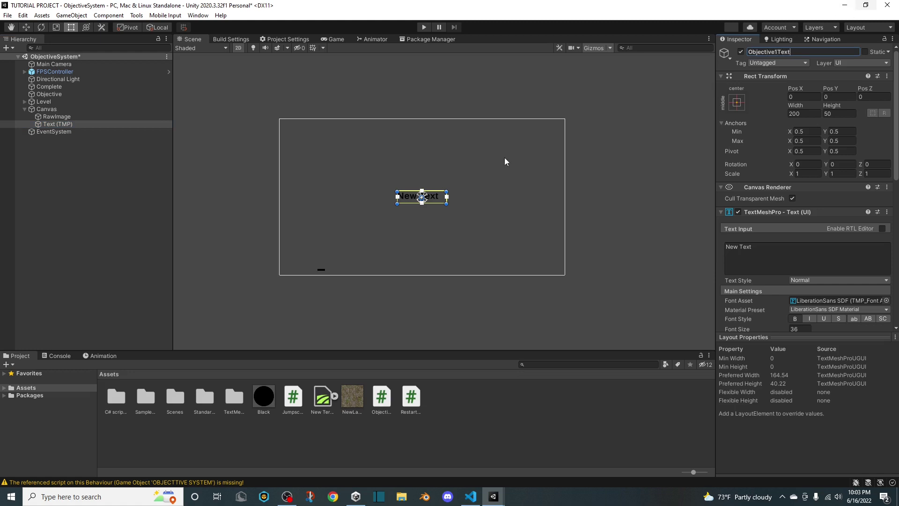
{"action": "left_click", "coordinate": [40, 148]}
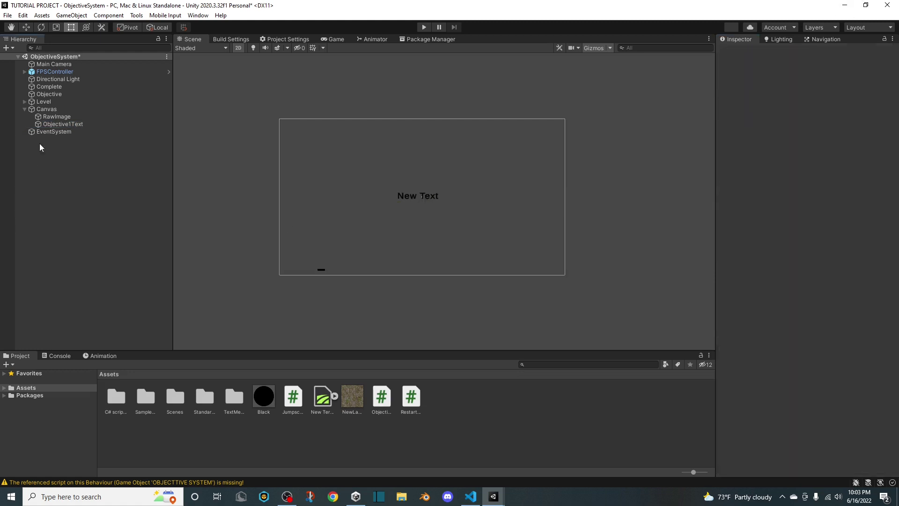
Move Objective1Text to the canvas's top edge and stretch its box across the canvas, about 1156 wide and 56 high
{"action": "left_click", "coordinate": [70, 125]}
{"action": "scroll", "coordinate": [604, 209], "scroll_direction": "up", "scroll_amount": 4}
{"action": "left_click", "coordinate": [23, 27]}
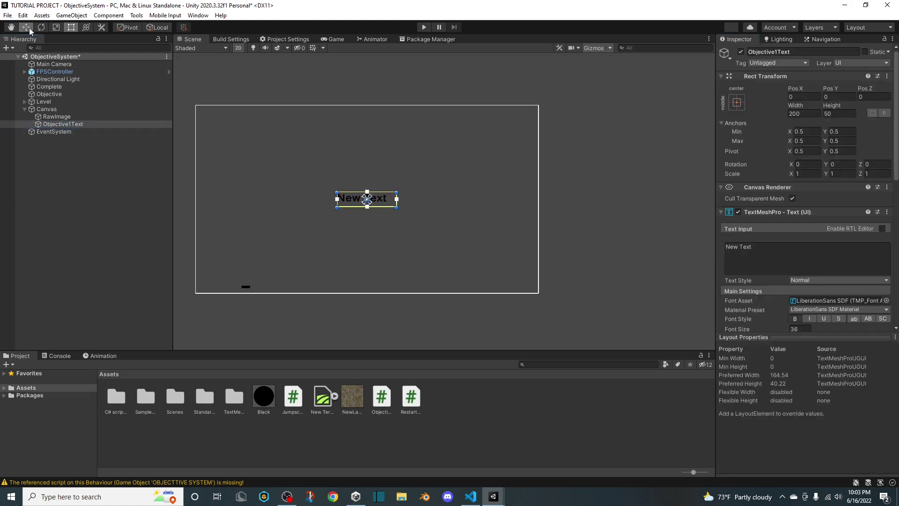
{"action": "left_click_drag", "start_coordinate": [368, 174], "coordinate": [382, 86]}
{"action": "left_click", "coordinate": [71, 27]}
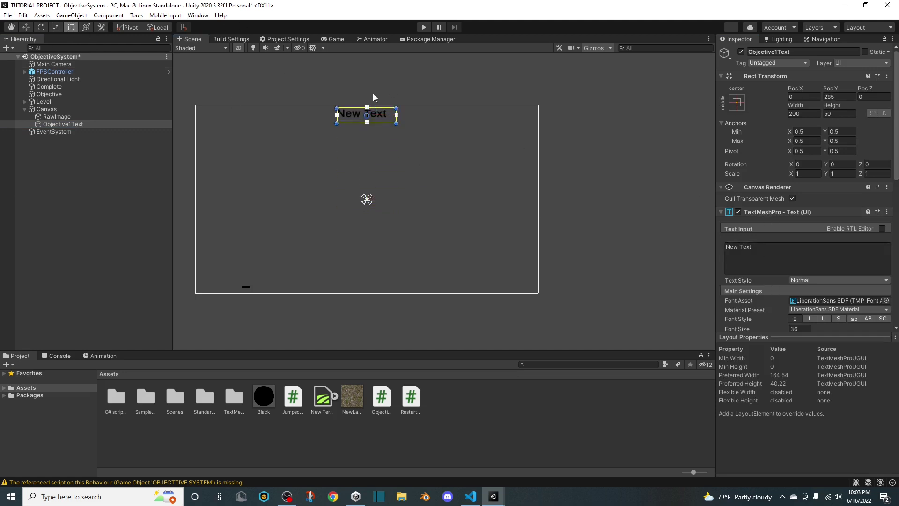
{"action": "left_click_drag", "start_coordinate": [396, 108], "coordinate": [537, 107]}
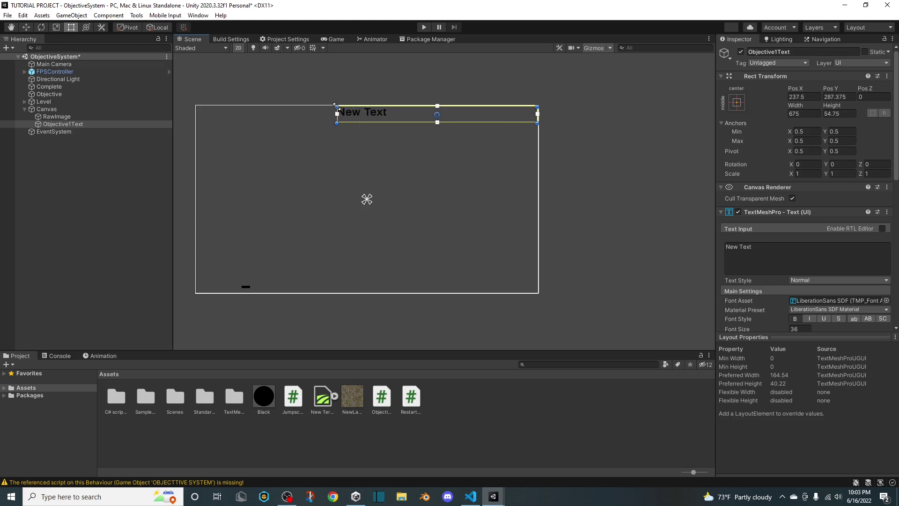
{"action": "left_click_drag", "start_coordinate": [335, 105], "coordinate": [194, 106]}
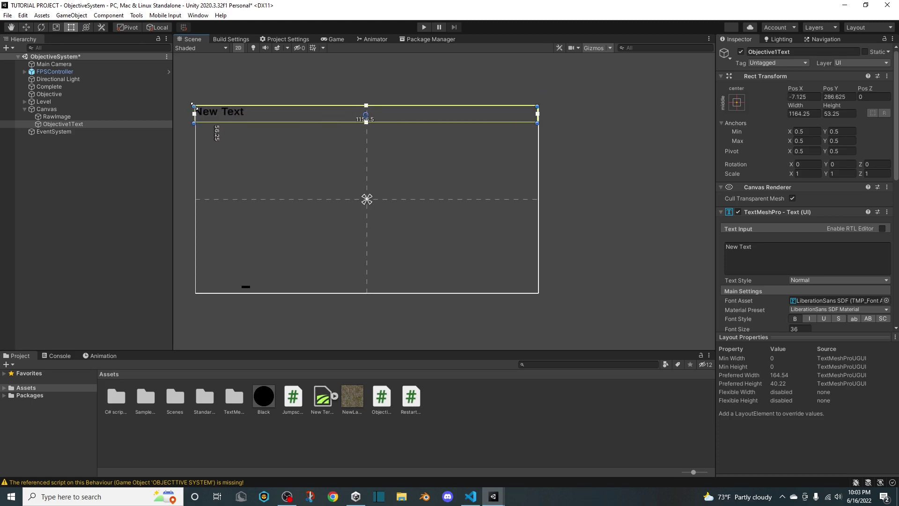
Set the Canvas Scaler to Scale With Screen Size with a reference resolution of 1920 by 1080
{"action": "left_click", "coordinate": [47, 109]}
{"action": "left_click", "coordinate": [834, 289]}
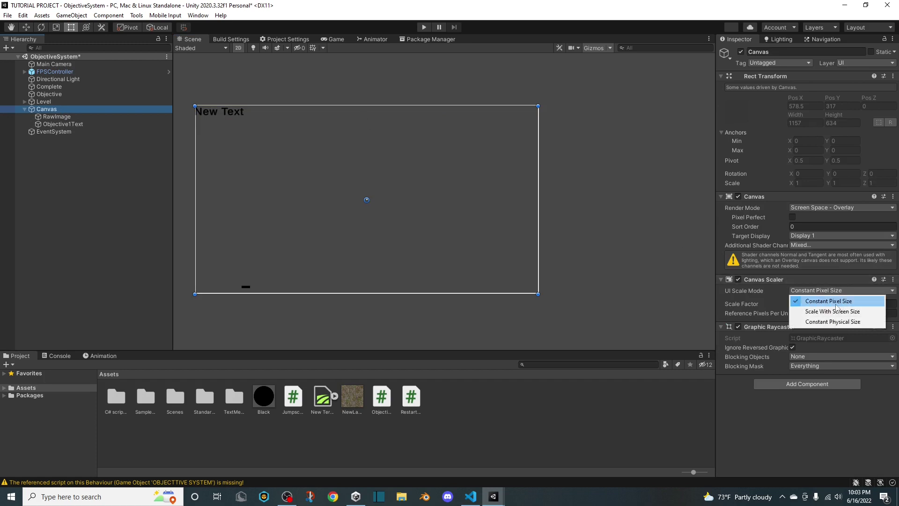
{"action": "left_click", "coordinate": [833, 311]}
{"action": "left_click", "coordinate": [801, 303]}
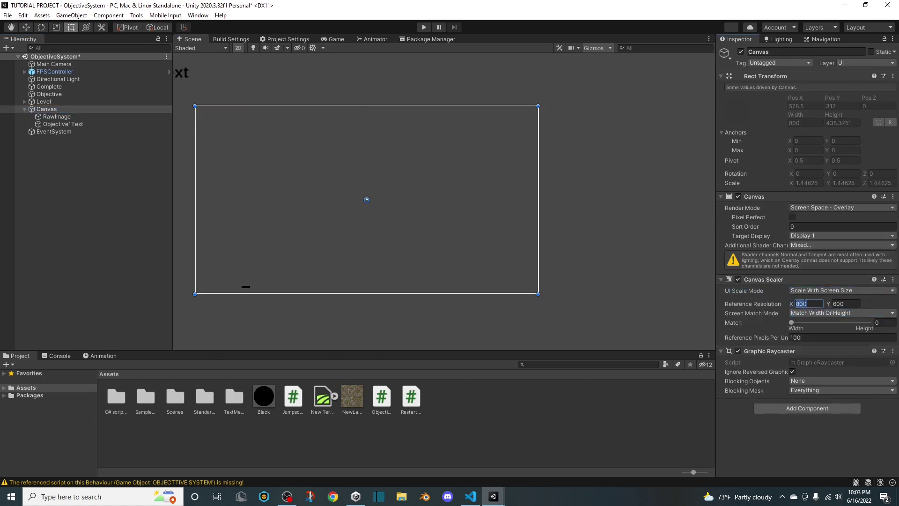
{"action": "type", "text": "1920"}
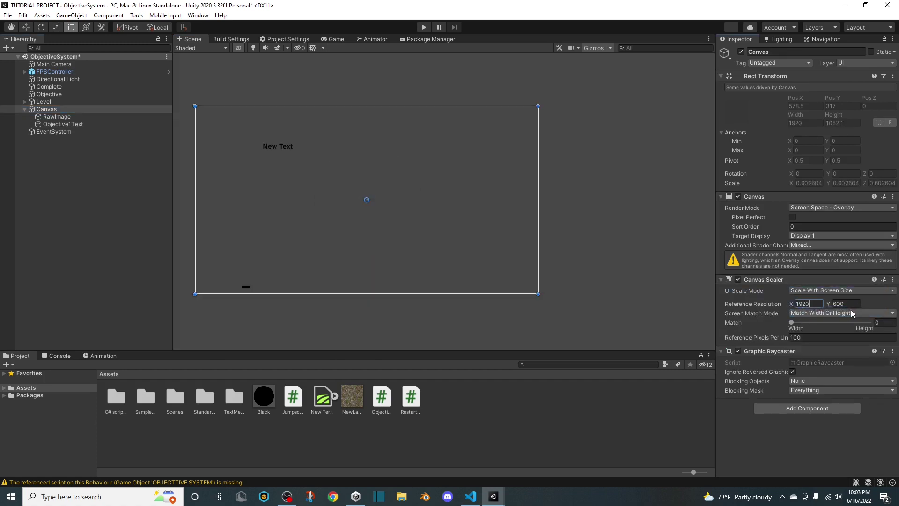
{"action": "left_click", "coordinate": [858, 304]}
{"action": "type", "text": "10"}
{"action": "middle_click_drag", "start_coordinate": [527, 280], "coordinate": [620, 315]}
{"action": "middle_click_drag", "start_coordinate": [572, 265], "coordinate": [522, 226]}
{"action": "scroll", "coordinate": [487, 194], "scroll_direction": "up", "scroll_amount": 4}
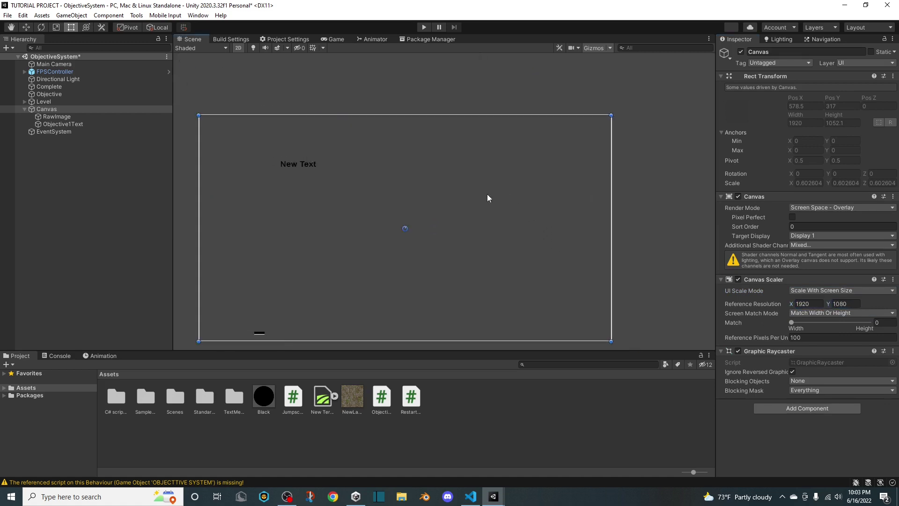
{"action": "scroll", "coordinate": [487, 196], "scroll_direction": "up", "scroll_amount": 3}
Check the RawImage crosshair in the Game view and return to the Scene view
{"action": "left_click", "coordinate": [88, 123]}
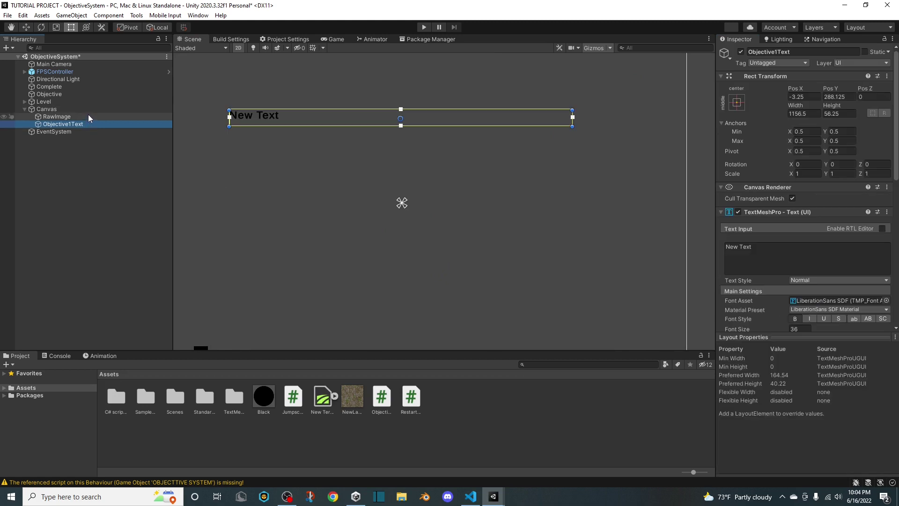
{"action": "left_click", "coordinate": [89, 116]}
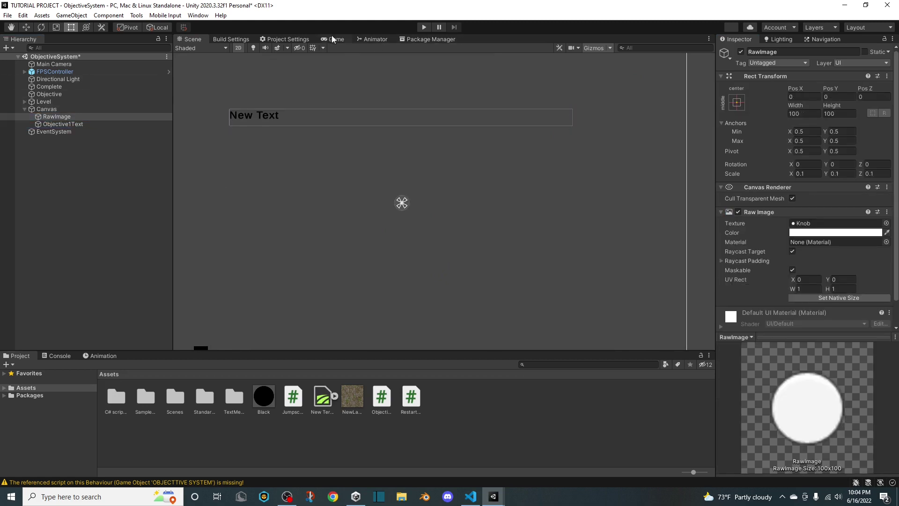
{"action": "left_click", "coordinate": [333, 40]}
{"action": "left_click", "coordinate": [192, 40]}
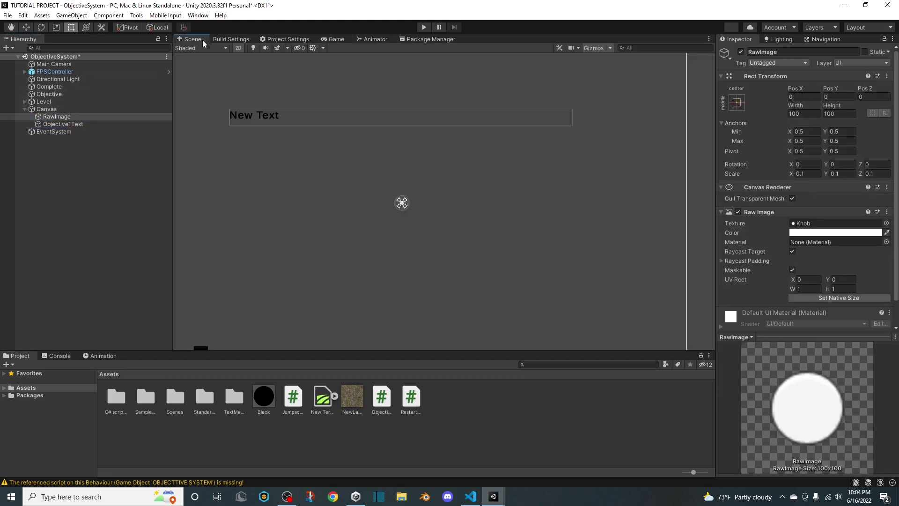
Move Objective1Text up to the rescaled canvas's top edge, Y about 494, and stretch its box across the canvas width
{"action": "left_click", "coordinate": [63, 124]}
{"action": "middle_click_drag", "start_coordinate": [360, 168], "coordinate": [481, 249]}
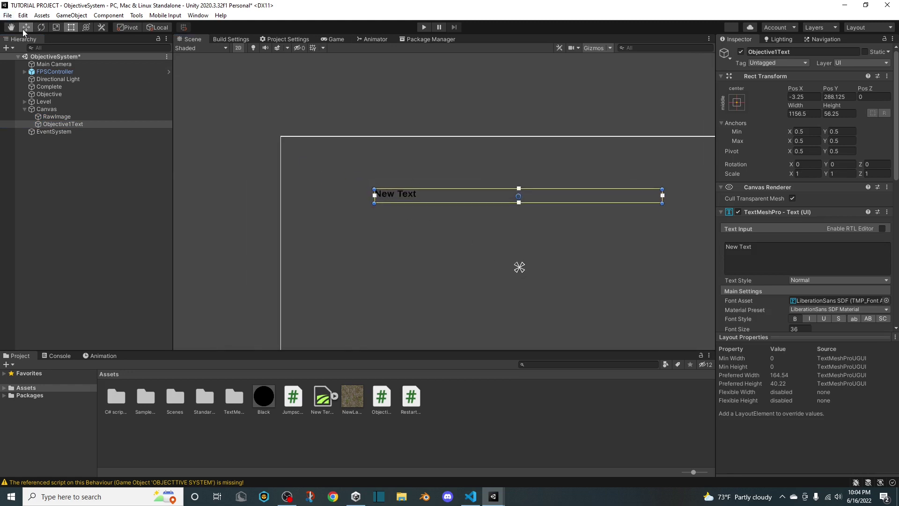
{"action": "left_click", "coordinate": [26, 28]}
{"action": "left_click_drag", "start_coordinate": [517, 170], "coordinate": [529, 118]}
{"action": "left_click", "coordinate": [71, 27]}
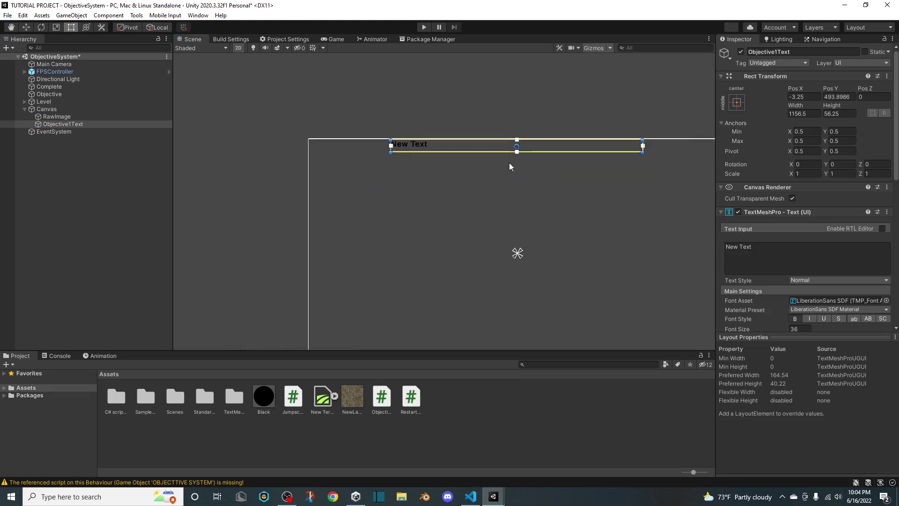
{"action": "scroll", "coordinate": [509, 162], "scroll_direction": "down", "scroll_amount": 2}
{"action": "left_click_drag", "start_coordinate": [510, 121], "coordinate": [588, 117]}
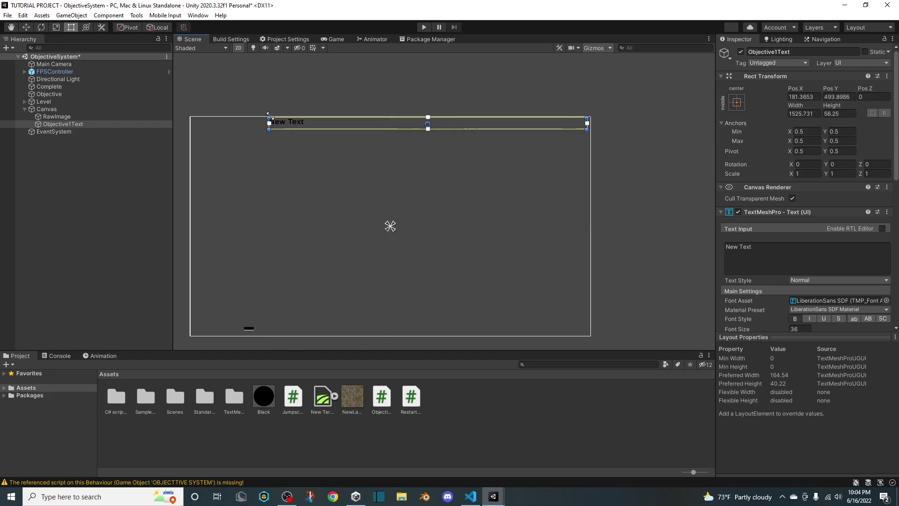
{"action": "left_click_drag", "start_coordinate": [270, 118], "coordinate": [191, 117]}
Align the text to center and middle within its box and extend the box to the canvas's right edge
{"action": "scroll", "coordinate": [824, 253], "scroll_direction": "down", "scroll_amount": 4}
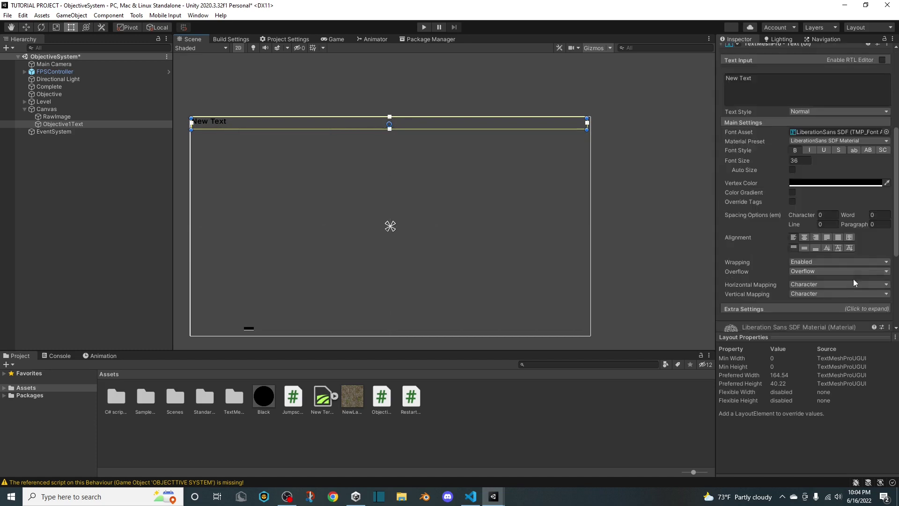
{"action": "left_click", "coordinate": [804, 237]}
{"action": "left_click", "coordinate": [803, 248]}
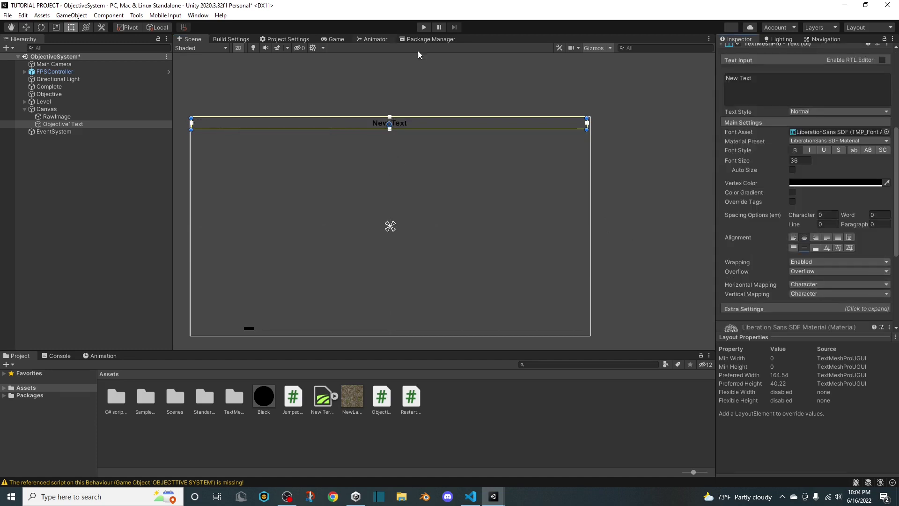
{"action": "left_click_drag", "start_coordinate": [587, 118], "coordinate": [592, 117]}
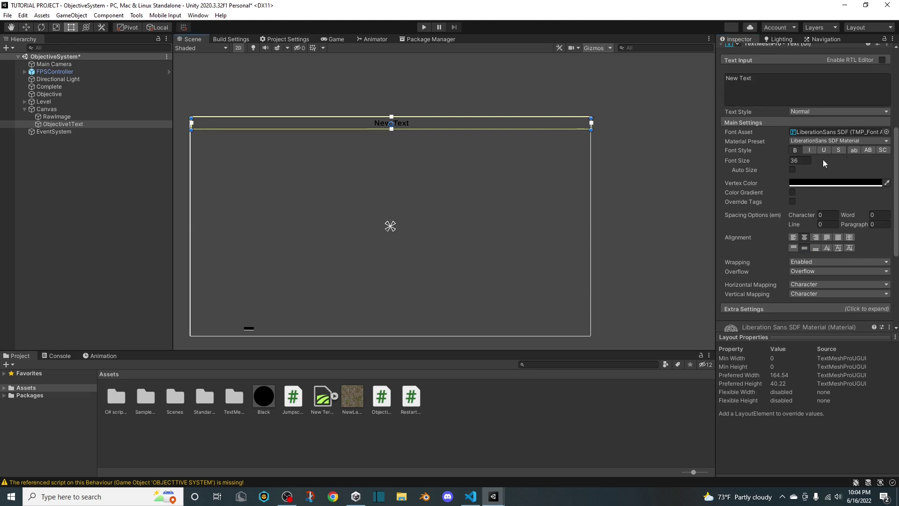
Clear the placeholder text of Objective1Text and move its empty box above the canvas
{"action": "left_click", "coordinate": [814, 92]}
{"action": "key", "text": "BackSpace"}
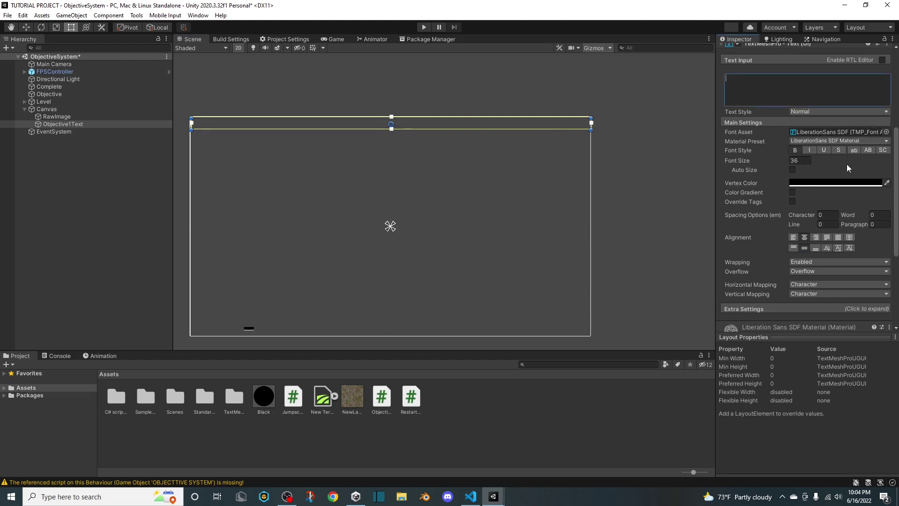
{"action": "left_click", "coordinate": [26, 28]}
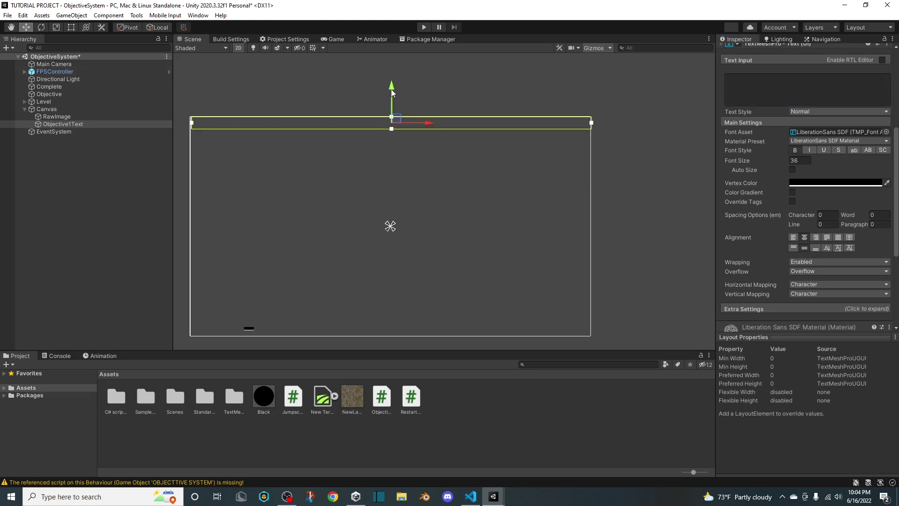
{"action": "left_click_drag", "start_coordinate": [392, 93], "coordinate": [391, 58]}
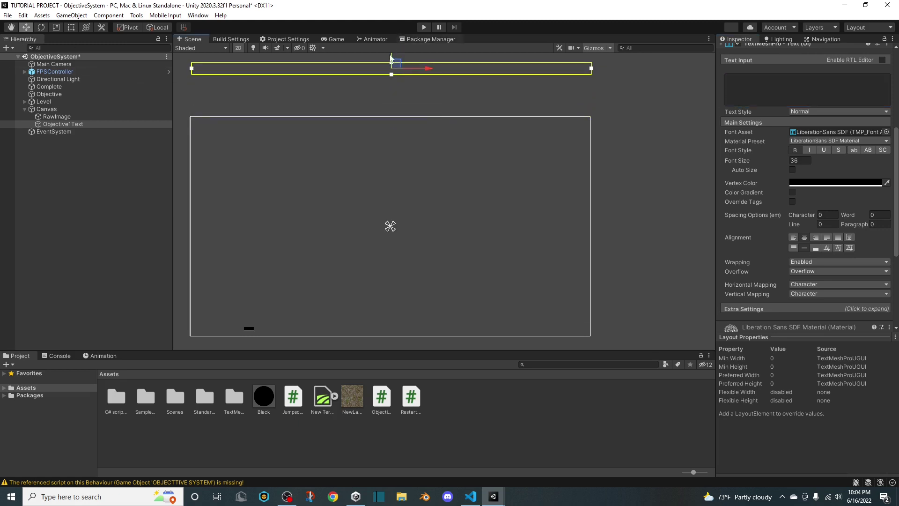
Create an animation clip named ObjectiveAnimation for Objective1Text in the Assets folder
{"action": "left_click", "coordinate": [103, 356]}
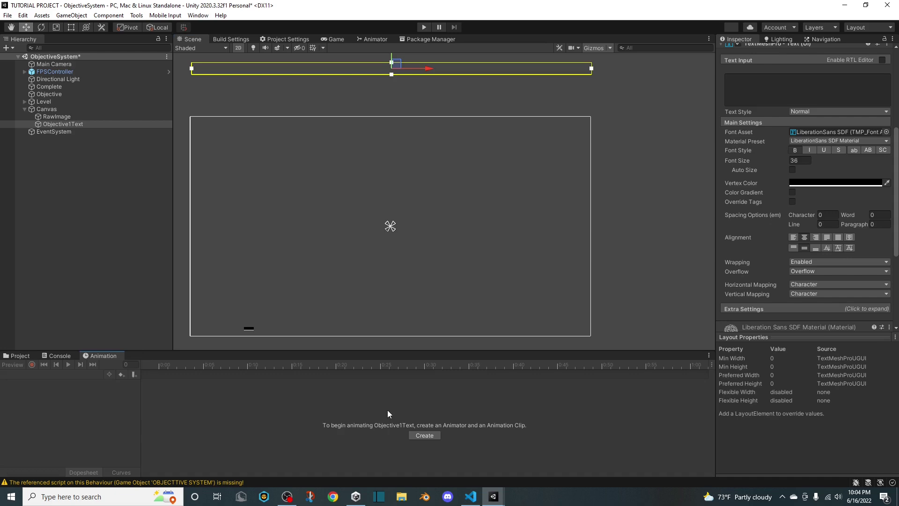
{"action": "left_click", "coordinate": [412, 435]}
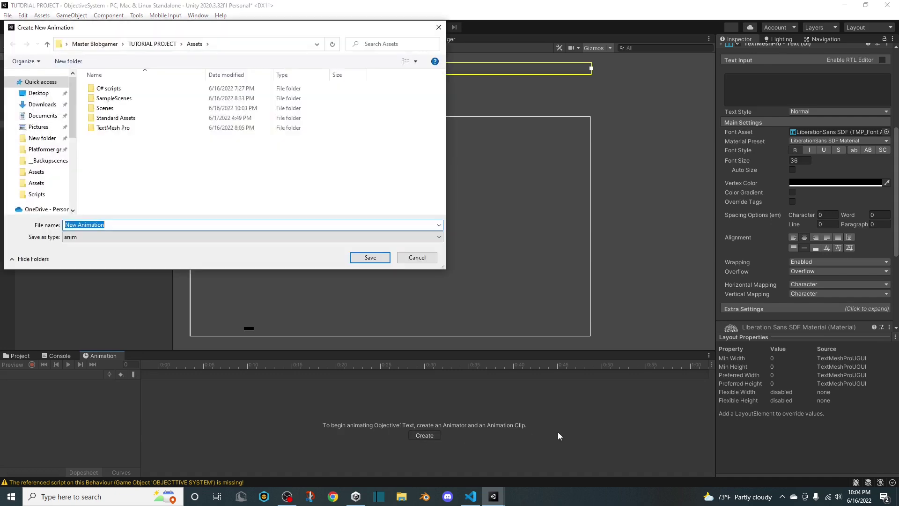
{"action": "type", "text": "O"}
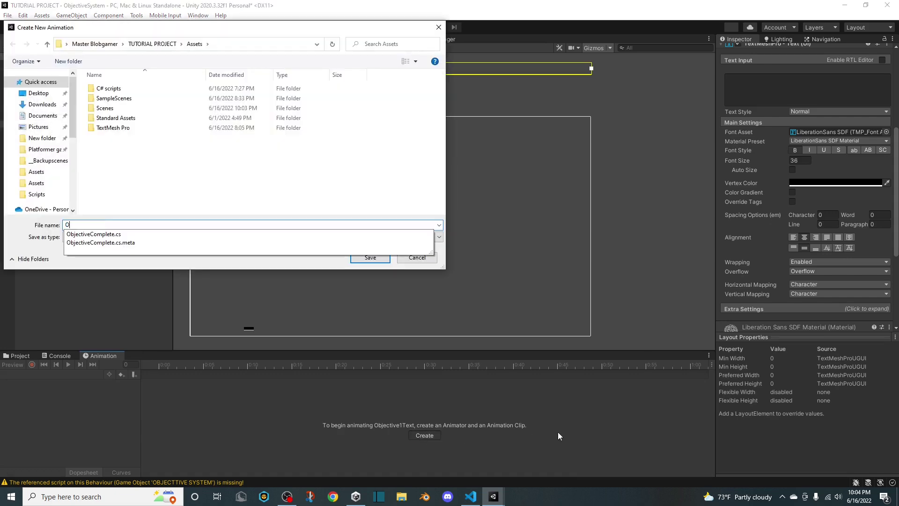
{"action": "type", "text": "bjectiveAnimation"}
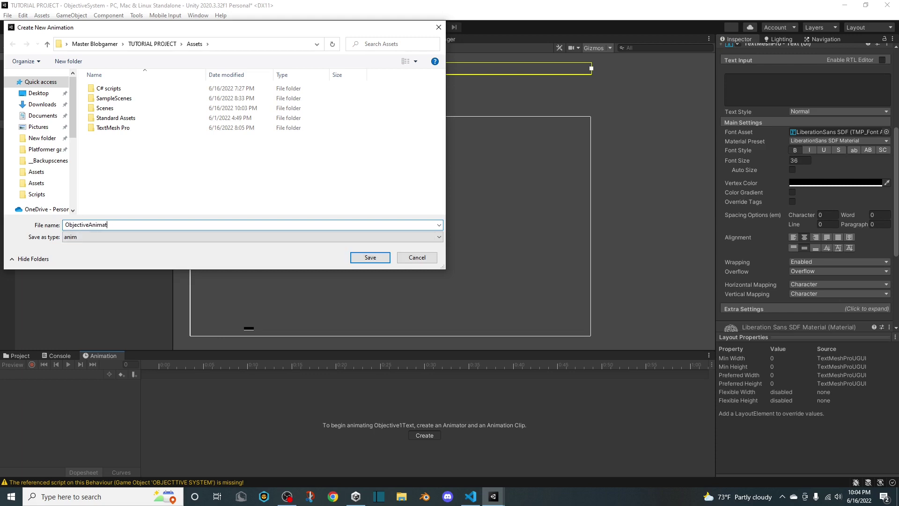
{"action": "left_click", "coordinate": [372, 258]}
Try to record Objective1Text moving down to the canvas's top edge at frame 60 of ObjectiveAnimation
{"action": "scroll", "coordinate": [374, 263], "scroll_direction": "down", "scroll_amount": 2}
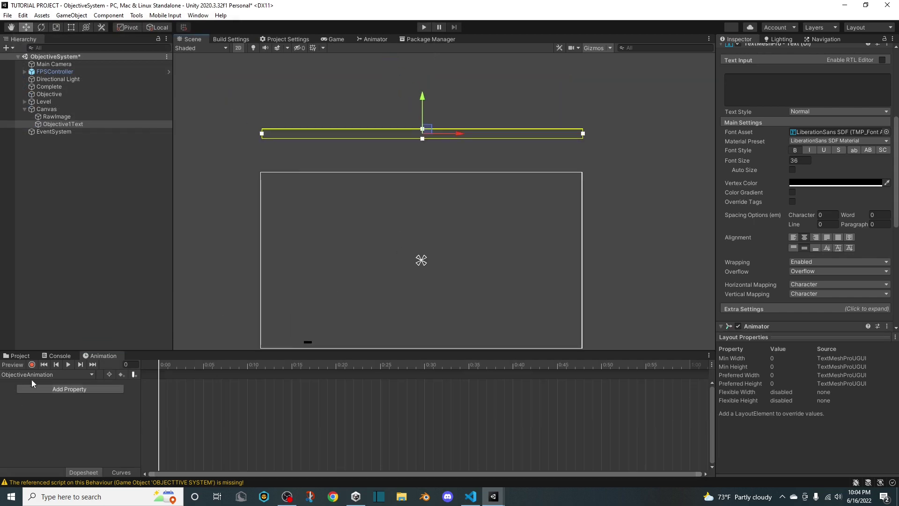
{"action": "left_click", "coordinate": [31, 365]}
{"action": "scroll", "coordinate": [408, 414], "scroll_direction": "down", "scroll_amount": 4}
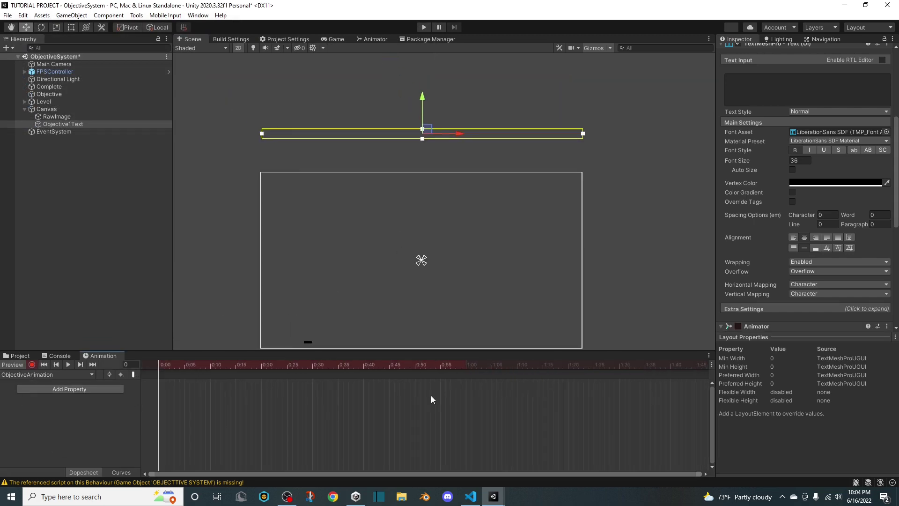
{"action": "scroll", "coordinate": [428, 384], "scroll_direction": "down", "scroll_amount": 1}
{"action": "left_click_drag", "start_coordinate": [434, 365], "coordinate": [431, 367]}
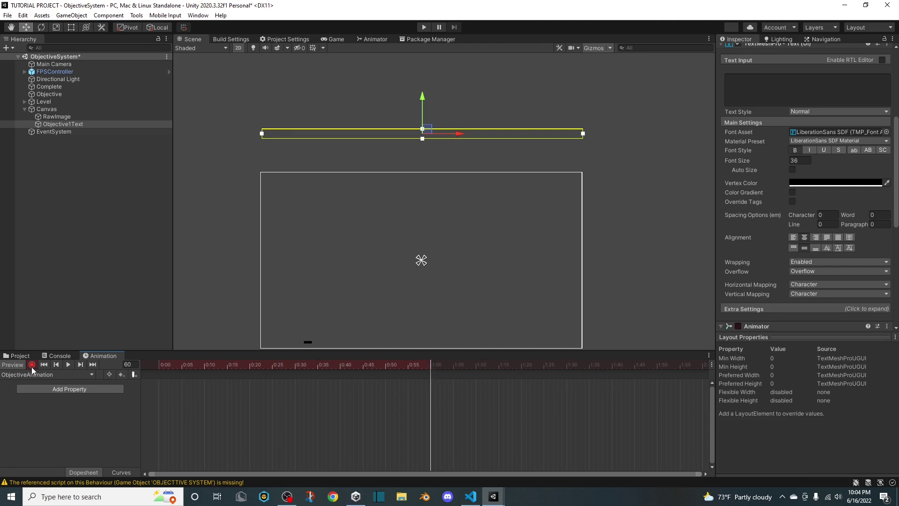
{"action": "left_click_drag", "start_coordinate": [422, 97], "coordinate": [421, 146]}
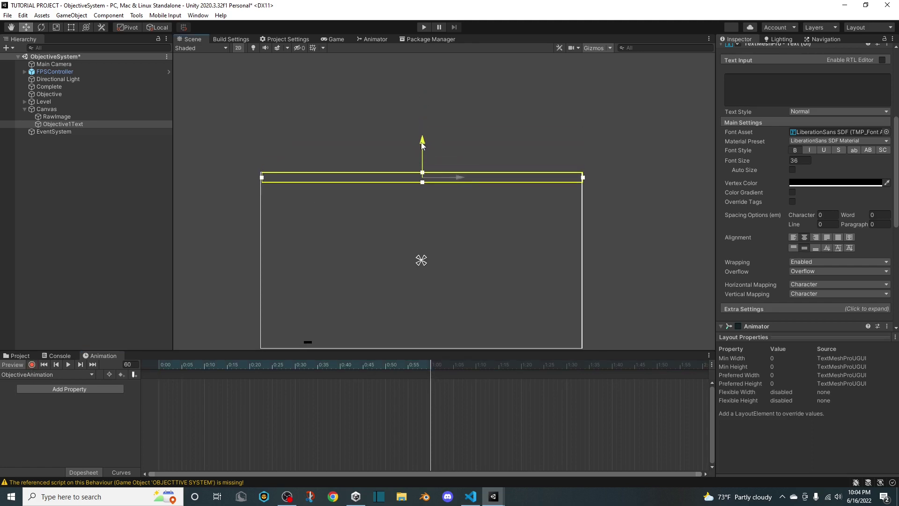
Set the alpha of Objective1Text's vertex color to 0
{"action": "mouse_move", "coordinate": [327, 364]}
{"action": "left_mouse_down"}
{"action": "mouse_move", "coordinate": [158, 364]}
{"action": "mouse_move", "coordinate": [322, 364]}
{"action": "left_mouse_up"}
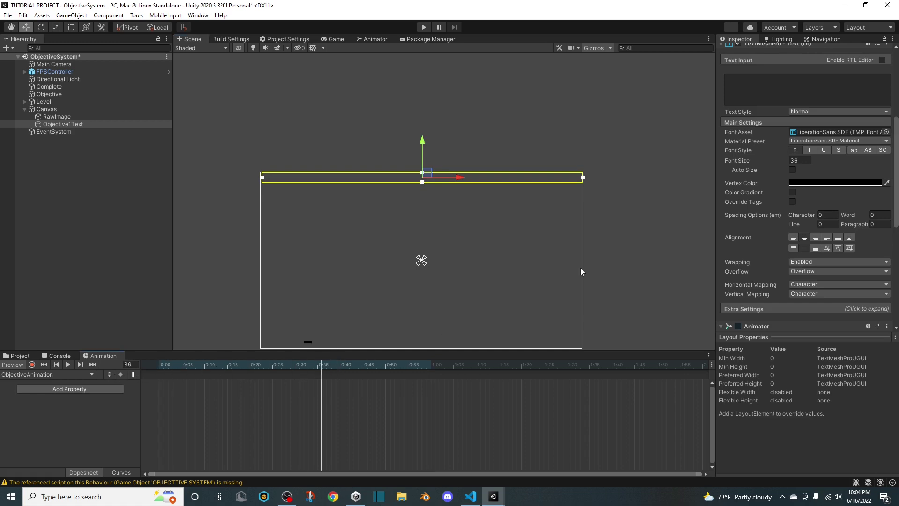
{"action": "left_click", "coordinate": [801, 183]}
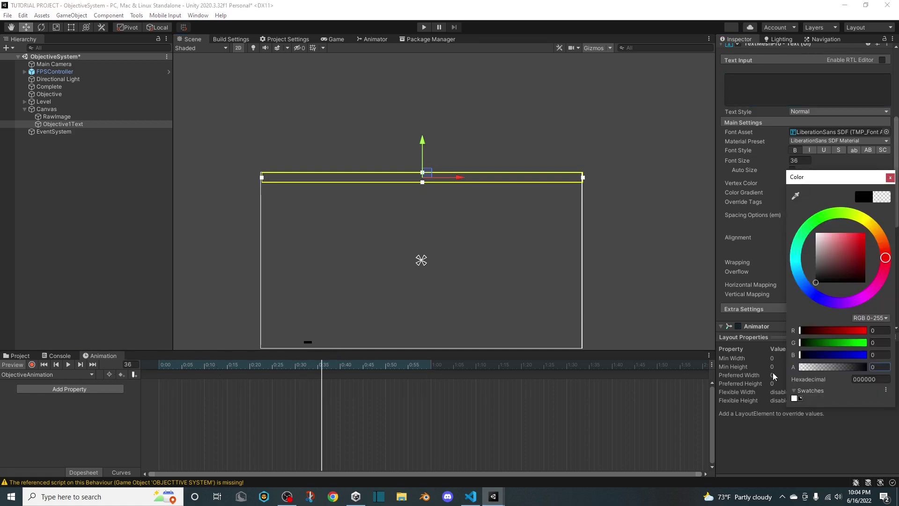
{"action": "left_click", "coordinate": [890, 178]}
Enter "dasdjkashdkjasd" as sample text in Objective1Text
{"action": "left_click", "coordinate": [809, 95]}
{"action": "type", "text": "f"}
{"action": "scroll", "coordinate": [485, 230], "scroll_direction": "up", "scroll_amount": 4}
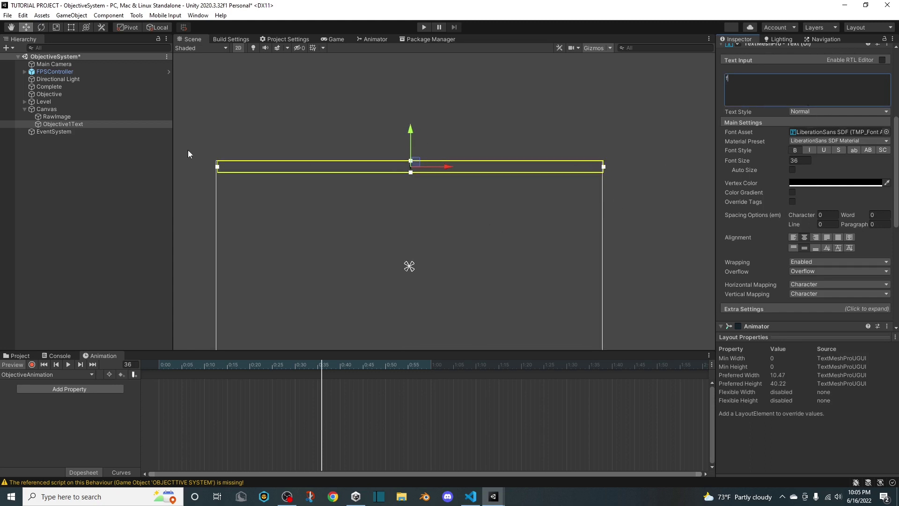
{"action": "type", "text": "dasdjkashdkjasd"}
Restore the alpha of the sample text's vertex color to 255
{"action": "left_click", "coordinate": [848, 182]}
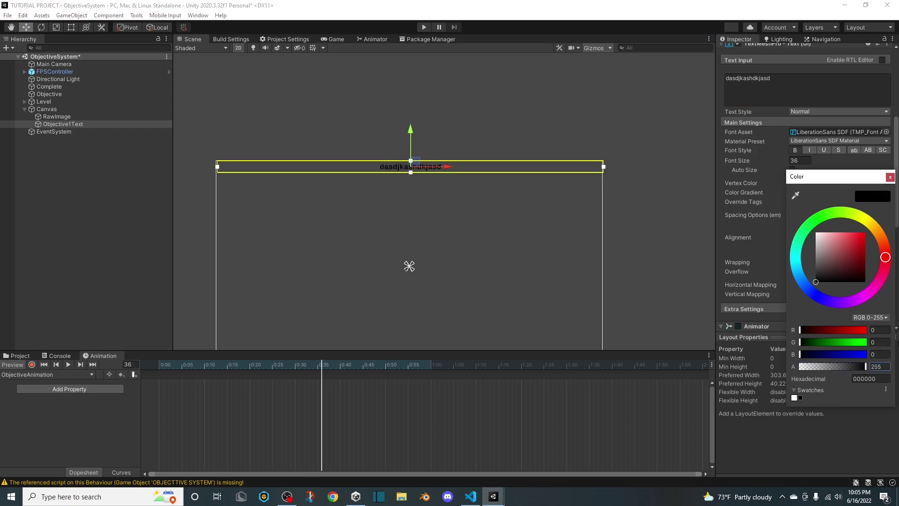
{"action": "left_click_drag", "start_coordinate": [896, 344], "coordinate": [894, 156]}
{"action": "left_click", "coordinate": [889, 178]}
Move Objective1Text back above the canvas to Pos Y 705 and place the animation playhead at frame 60
{"action": "left_click_drag", "start_coordinate": [417, 134], "coordinate": [433, 103]}
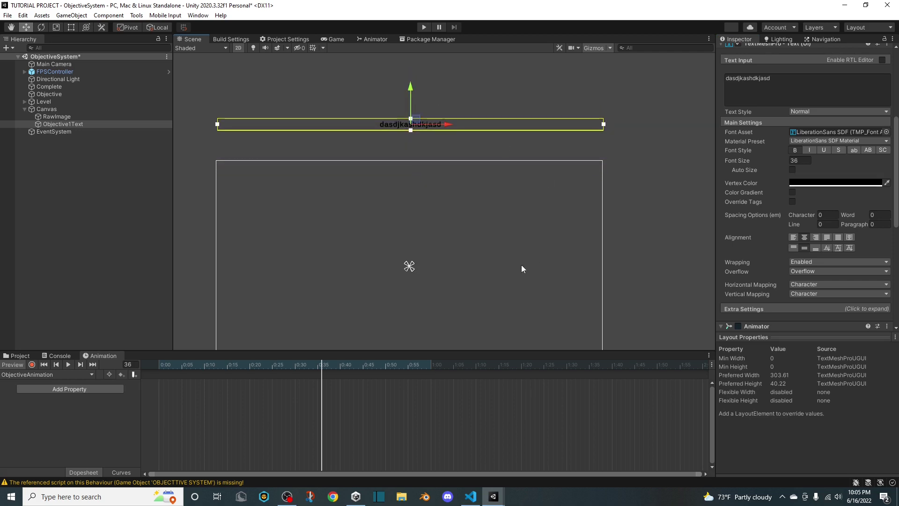
{"action": "left_click_drag", "start_coordinate": [289, 368], "coordinate": [159, 366]}
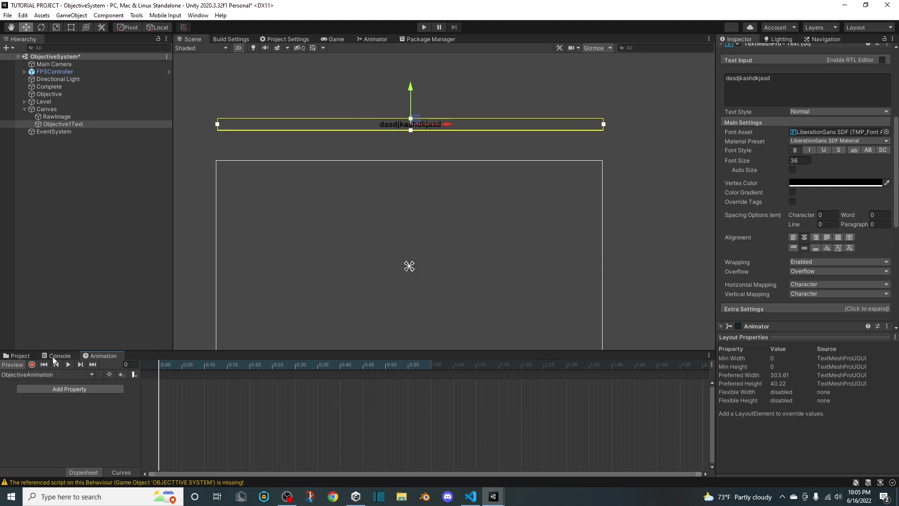
{"action": "left_click", "coordinate": [31, 364]}
{"action": "left_click", "coordinate": [430, 367]}
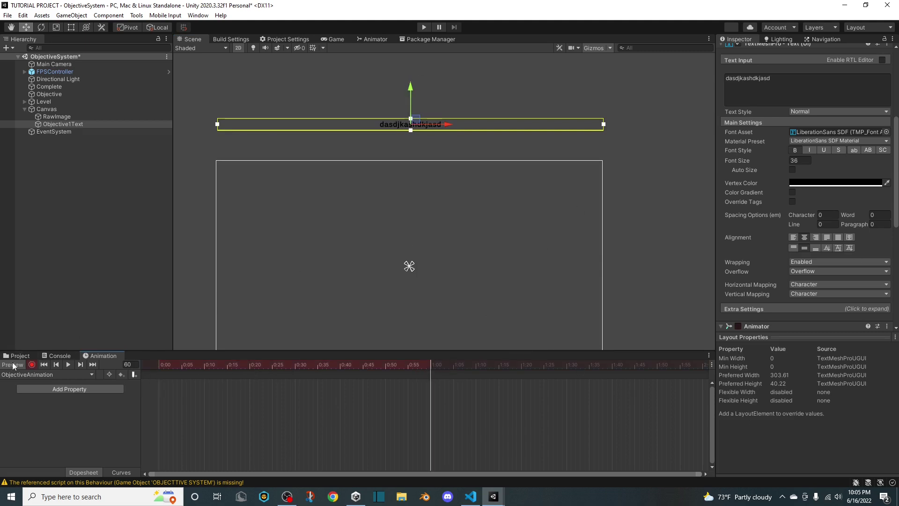
{"action": "left_click", "coordinate": [33, 365]}
Make the objective text fully transparent by setting its vertex color alpha to 0, outside of recording
{"action": "left_click", "coordinate": [859, 183]}
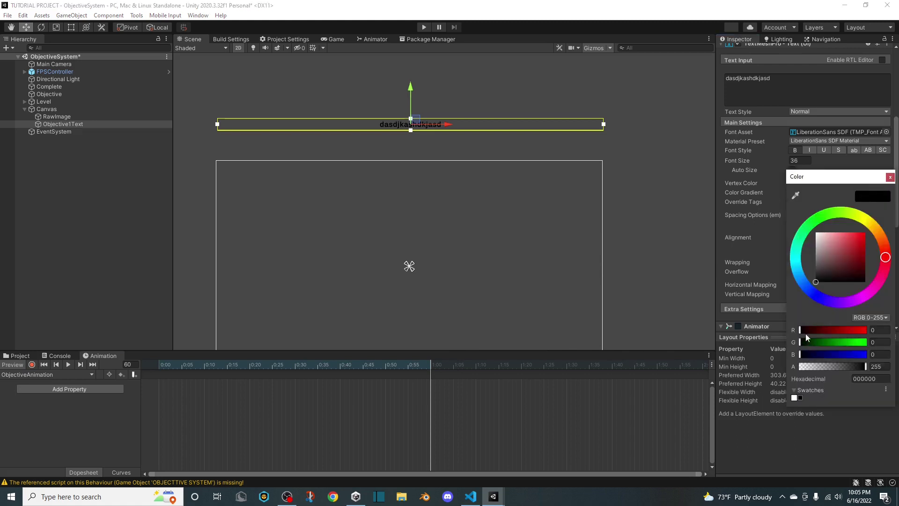
{"action": "left_click_drag", "start_coordinate": [826, 367], "coordinate": [791, 368]}
{"action": "left_click", "coordinate": [120, 162]}
Record a keyframe at frame 60 with Objective1Text moved down inside the canvas's top edge, Pos Y about 488
{"action": "left_click", "coordinate": [66, 126]}
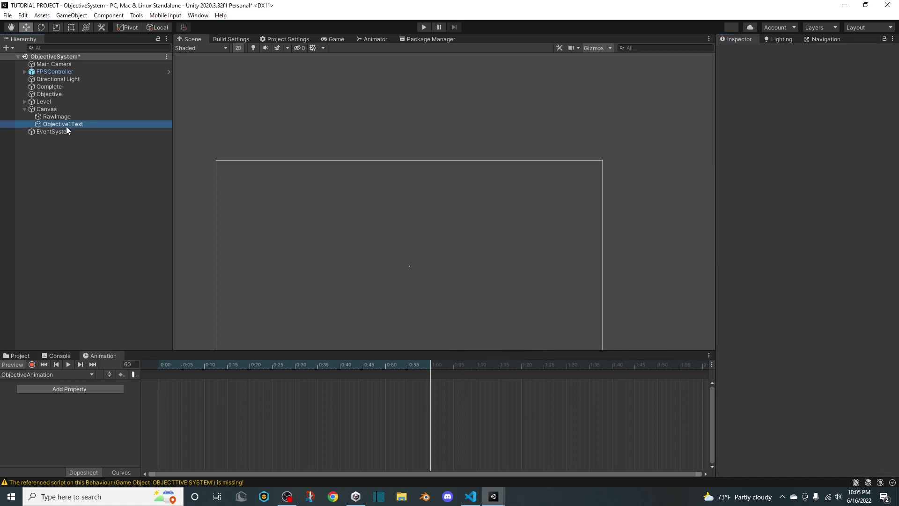
{"action": "left_click", "coordinate": [31, 365]}
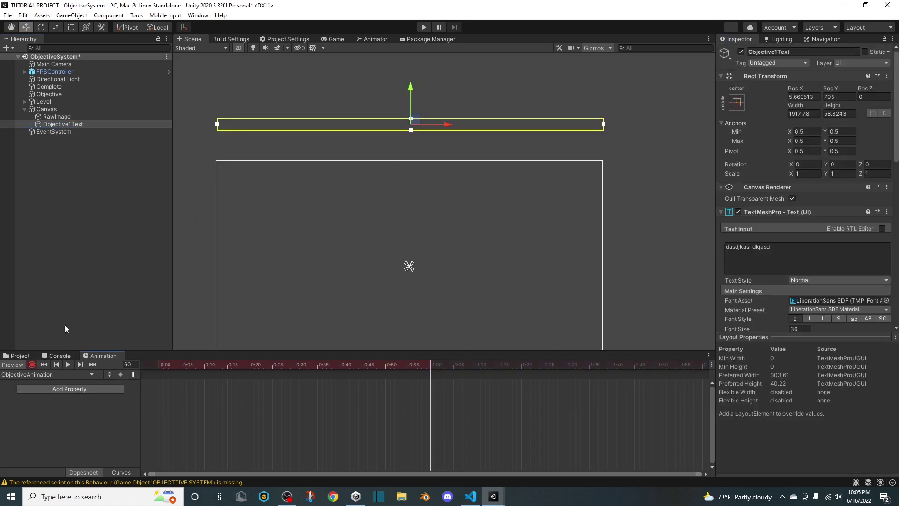
{"action": "left_click_drag", "start_coordinate": [409, 92], "coordinate": [400, 135]}
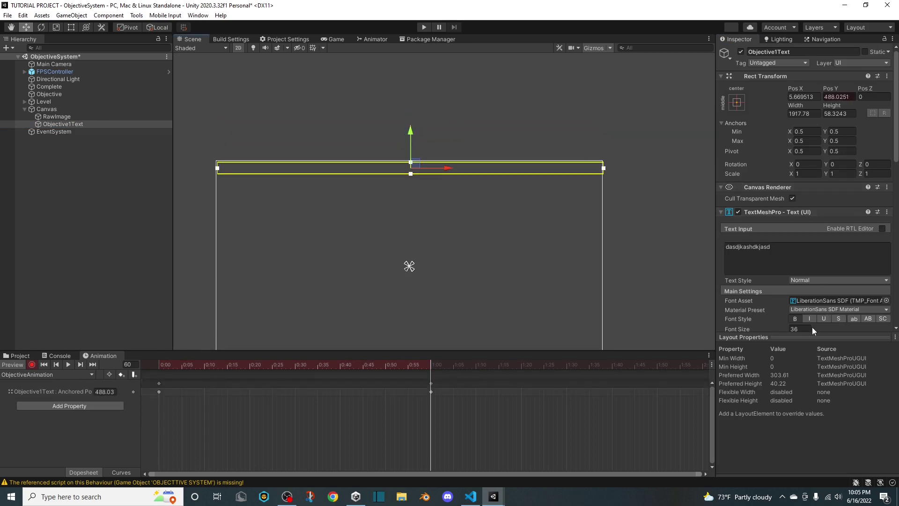
Record the text as fully opaque at frame 60 by raising its vertex color alpha to 255
{"action": "scroll", "coordinate": [812, 327], "scroll_direction": "down", "scroll_amount": 3}
{"action": "left_click", "coordinate": [808, 267]}
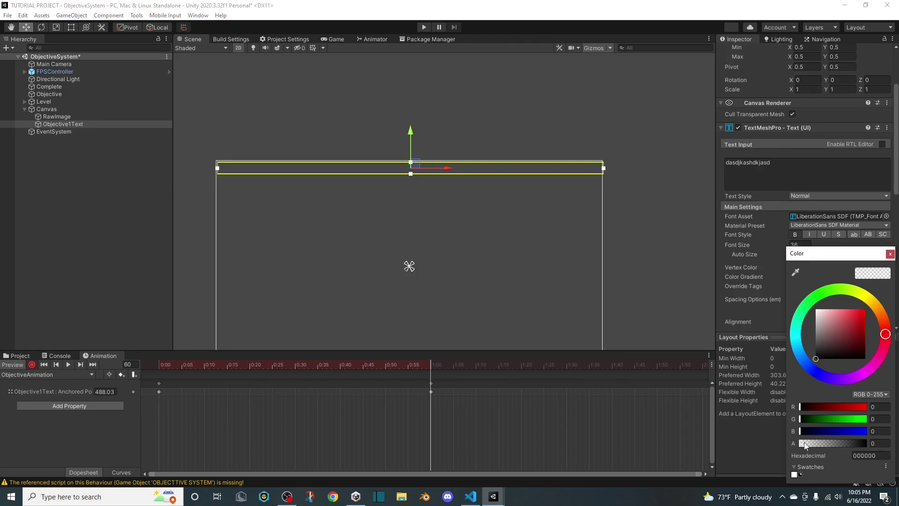
{"action": "left_click_drag", "start_coordinate": [806, 444], "coordinate": [873, 432]}
{"action": "left_click", "coordinate": [889, 253]}
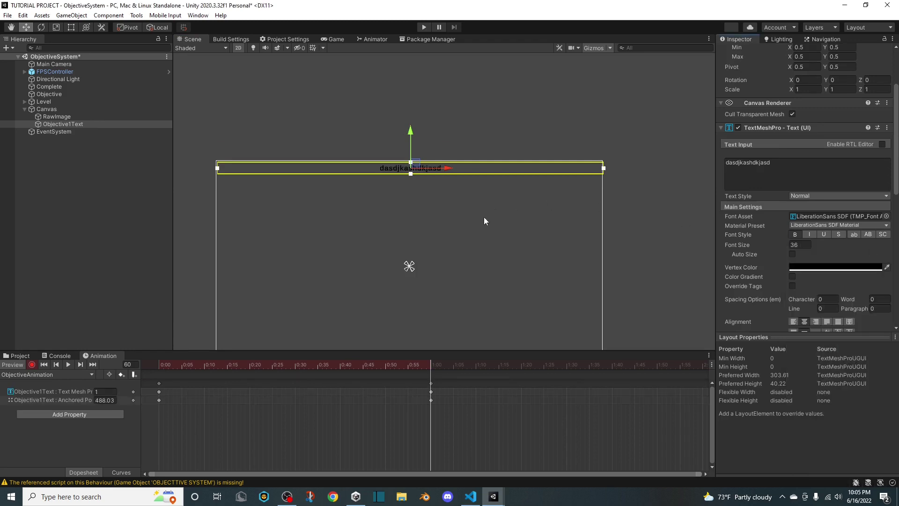
Copy the starting position and alpha keyframes to frame 240 of ObjectiveAnimation
{"action": "scroll", "coordinate": [484, 218], "scroll_direction": "up", "scroll_amount": 3}
{"action": "middle_click_drag", "start_coordinate": [484, 219], "coordinate": [523, 225]}
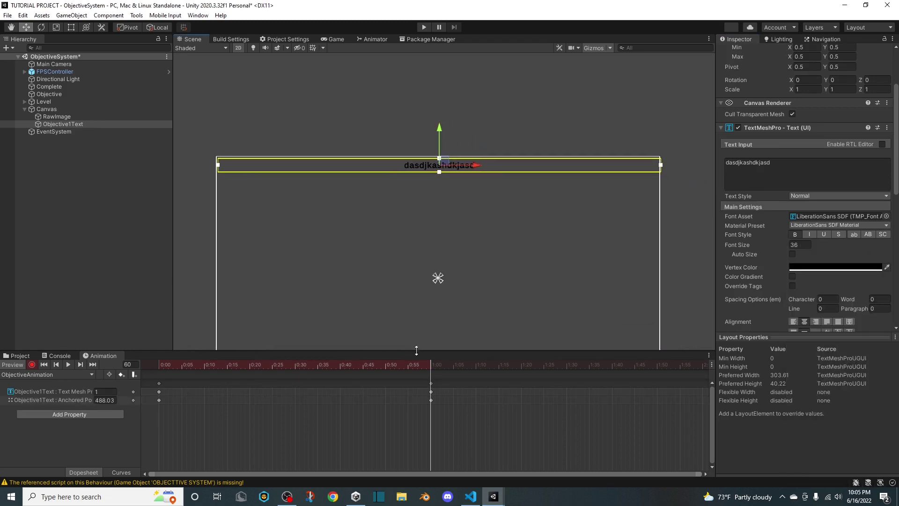
{"action": "scroll", "coordinate": [325, 439], "scroll_direction": "down", "scroll_amount": 3}
{"action": "left_click_drag", "start_coordinate": [189, 408], "coordinate": [132, 383]}
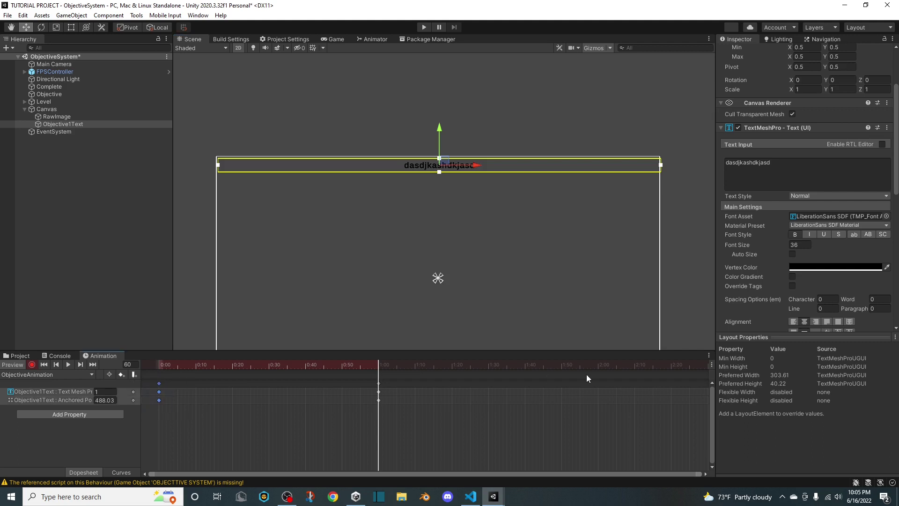
{"action": "scroll", "coordinate": [576, 402], "scroll_direction": "down", "scroll_amount": 5}
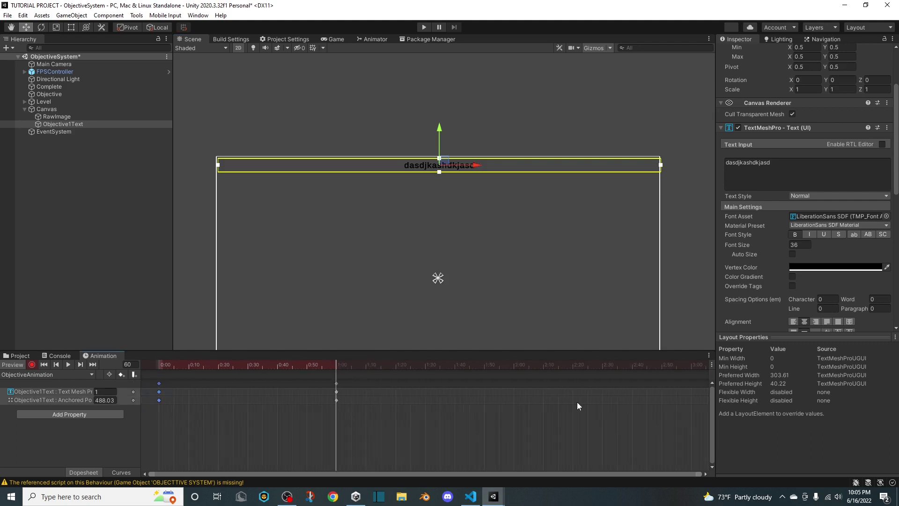
{"action": "left_click", "coordinate": [558, 365]}
{"action": "key", "text": "ctrl+v"}
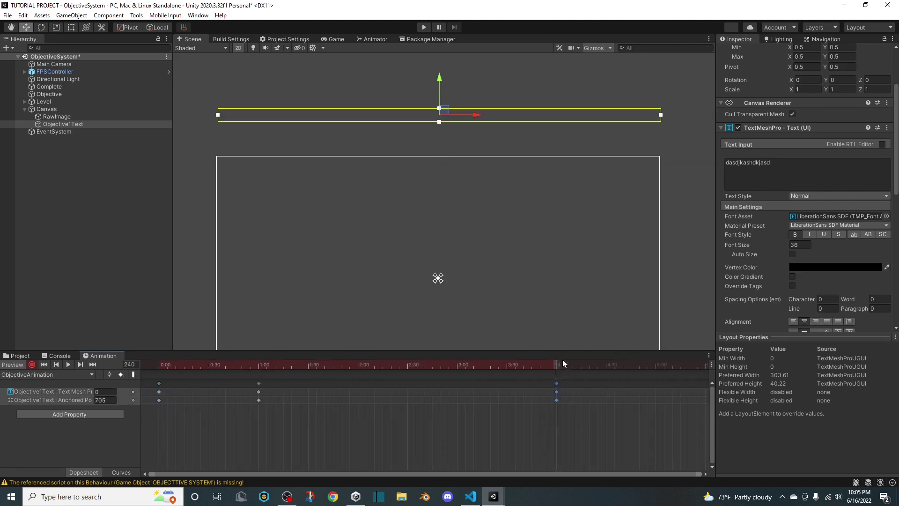
Preview ObjectiveAnimation from its first frame
{"action": "left_click", "coordinate": [160, 365]}
{"action": "left_click", "coordinate": [65, 363]}
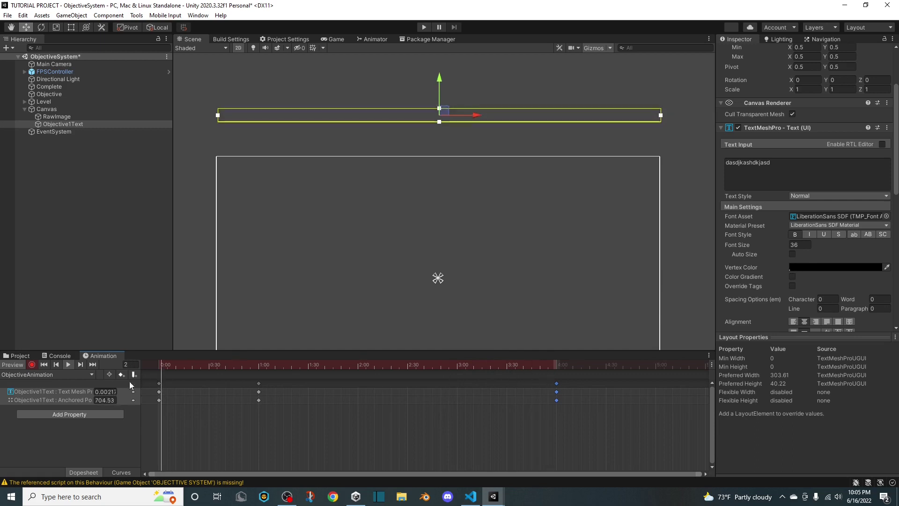
{"action": "left_click", "coordinate": [52, 392]}
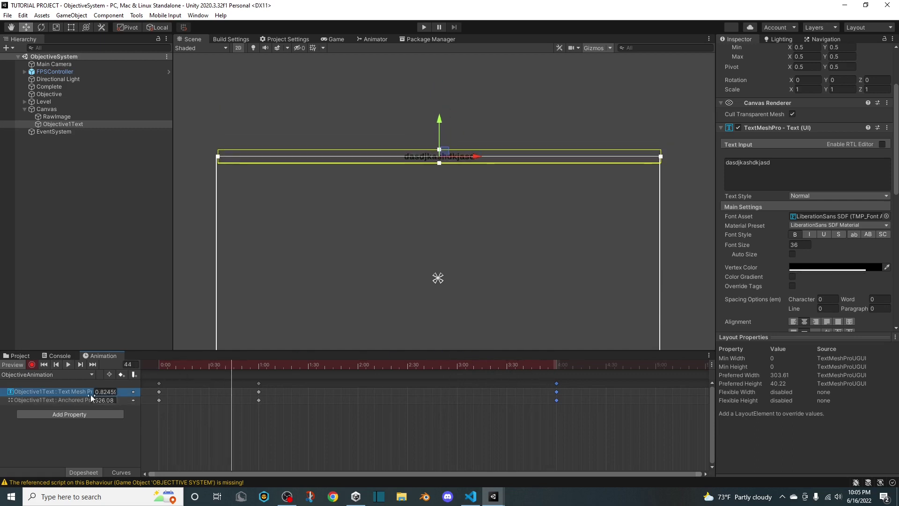
Turn off Loop Time for the ObjectiveAnimation clip in the Assets folder
{"action": "left_click", "coordinate": [28, 357]}
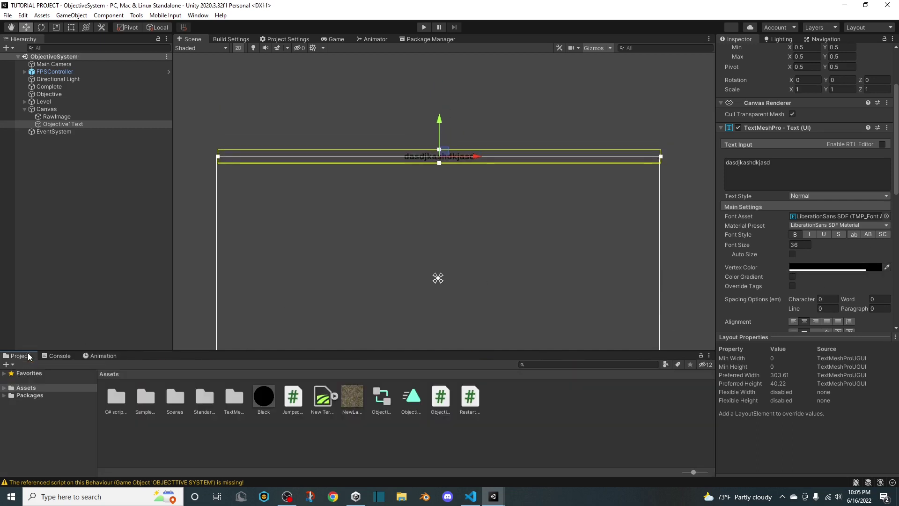
{"action": "left_click", "coordinate": [110, 356]}
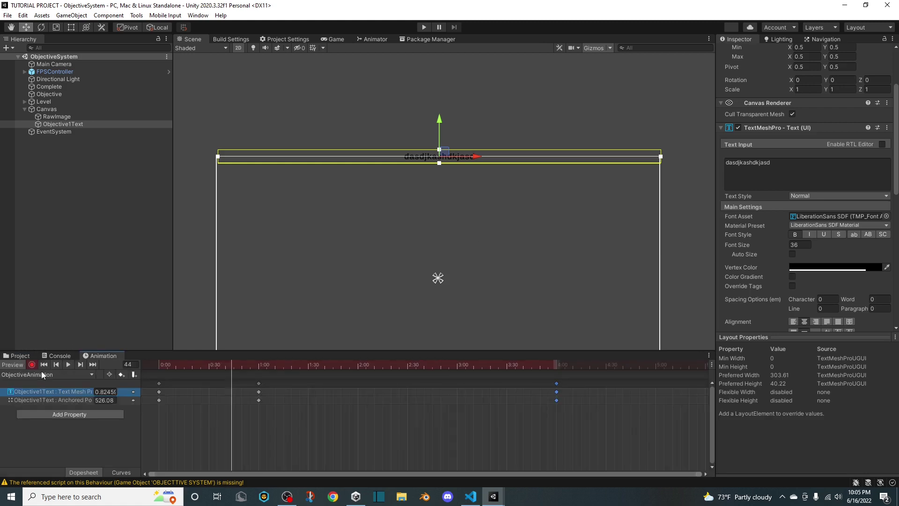
{"action": "left_click", "coordinate": [16, 356]}
{"action": "left_click", "coordinate": [411, 401]}
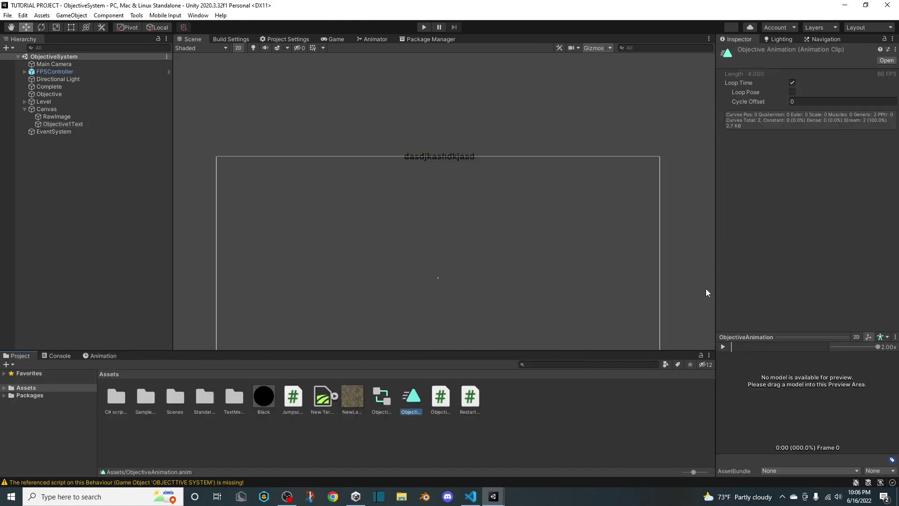
{"action": "left_click", "coordinate": [791, 84]}
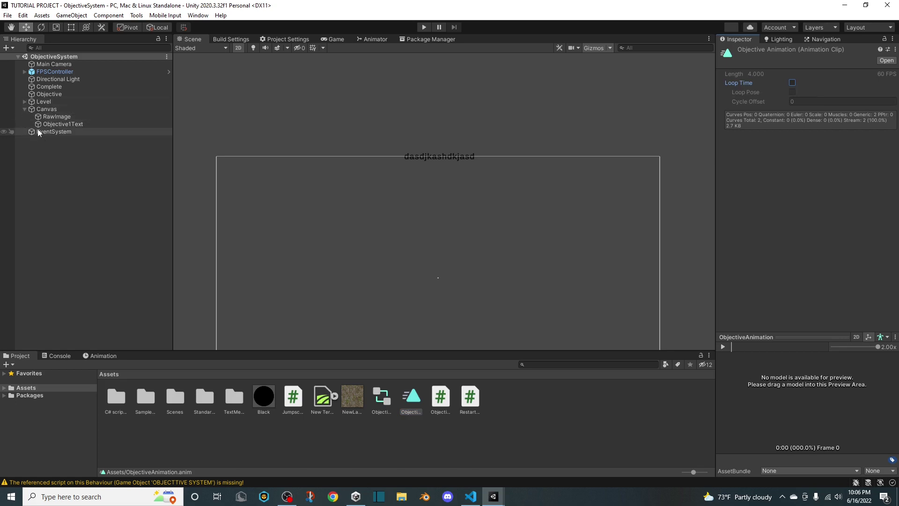
Assign Objective1Text to the Objective script's Objective Text Object and Objective Text, with "Find Exit" as the description
{"action": "left_click", "coordinate": [43, 94]}
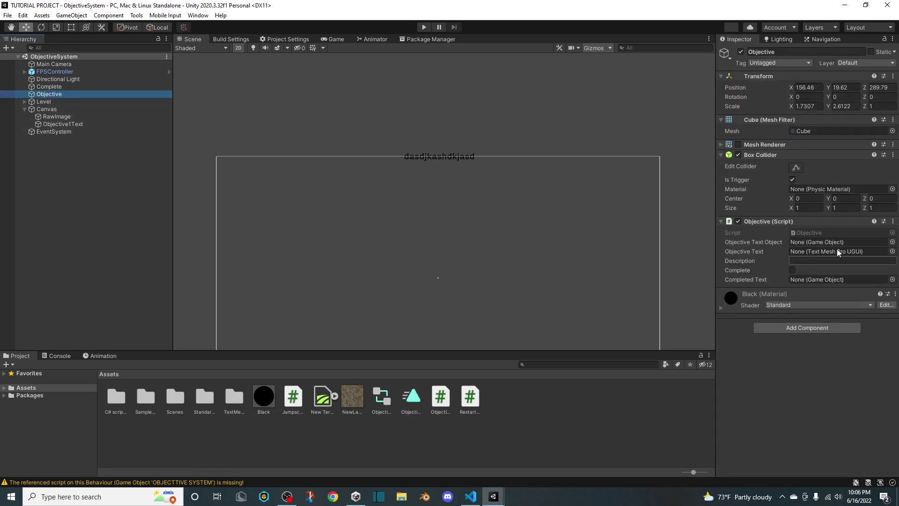
{"action": "left_click_drag", "start_coordinate": [62, 125], "coordinate": [807, 243]}
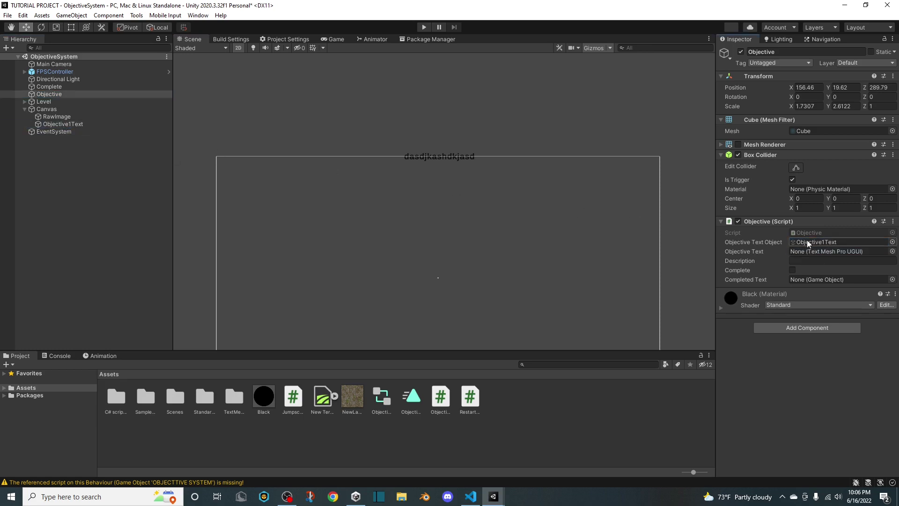
{"action": "left_click_drag", "start_coordinate": [70, 125], "coordinate": [817, 252]}
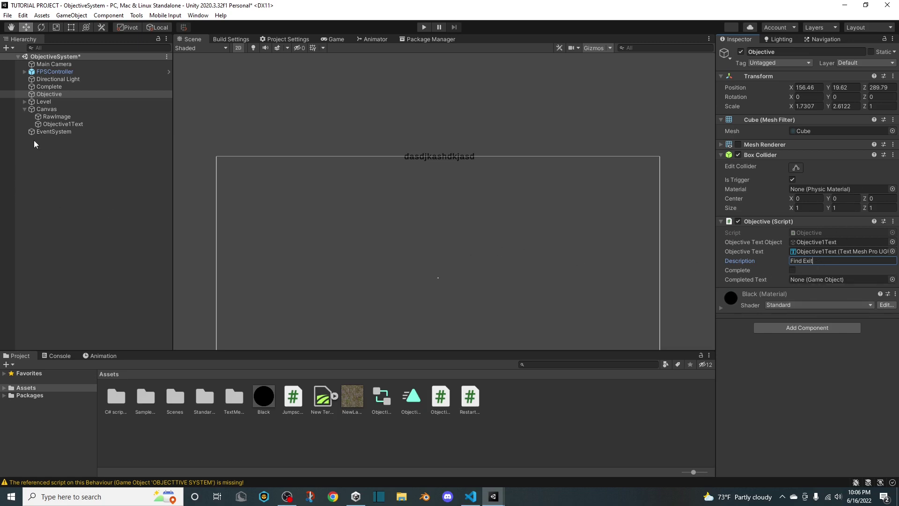
Add a second Raw Image as a child of the Canvas
{"action": "left_click", "coordinate": [238, 47]}
{"action": "left_click", "coordinate": [66, 109]}
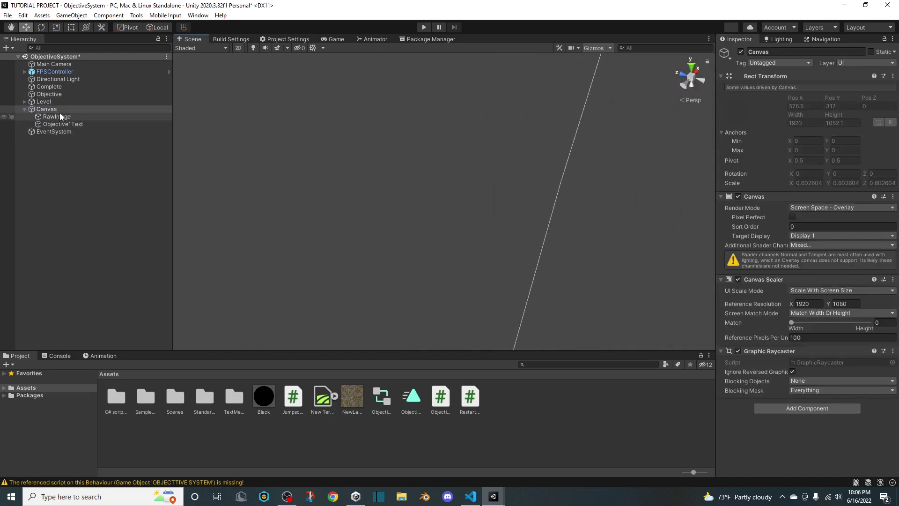
{"action": "right_click", "coordinate": [60, 113]}
{"action": "mouse_move", "coordinate": [117, 294]}
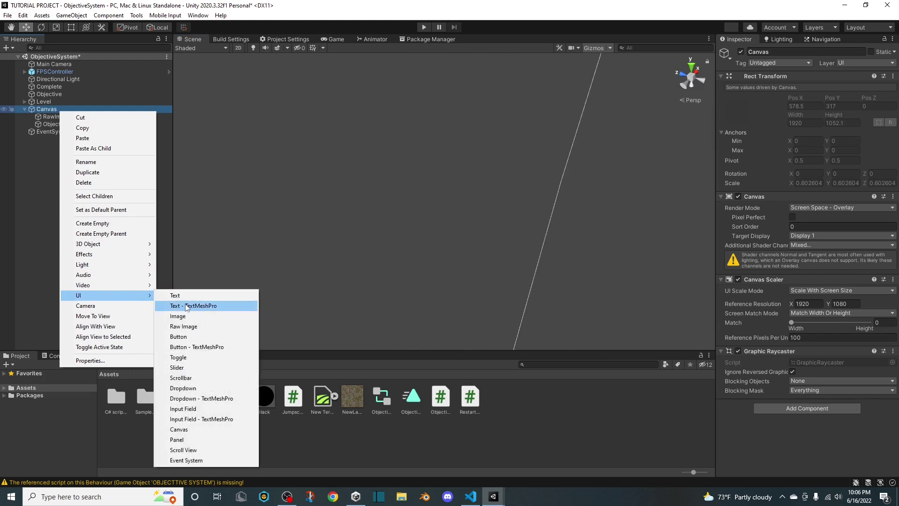
{"action": "left_click", "coordinate": [184, 327]}
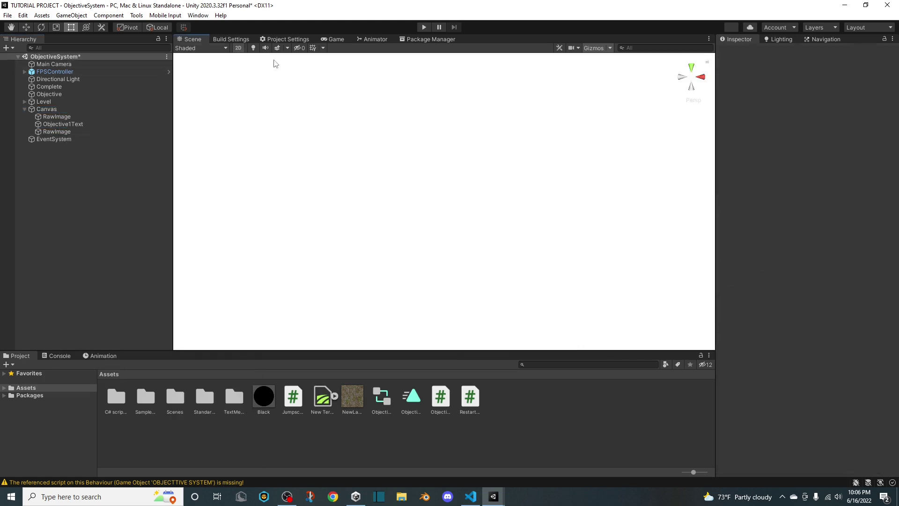
Enlarge the second RawImage on the Canvas to about 494 by 751
{"action": "left_click", "coordinate": [47, 109]}
{"action": "key", "text": "f"}
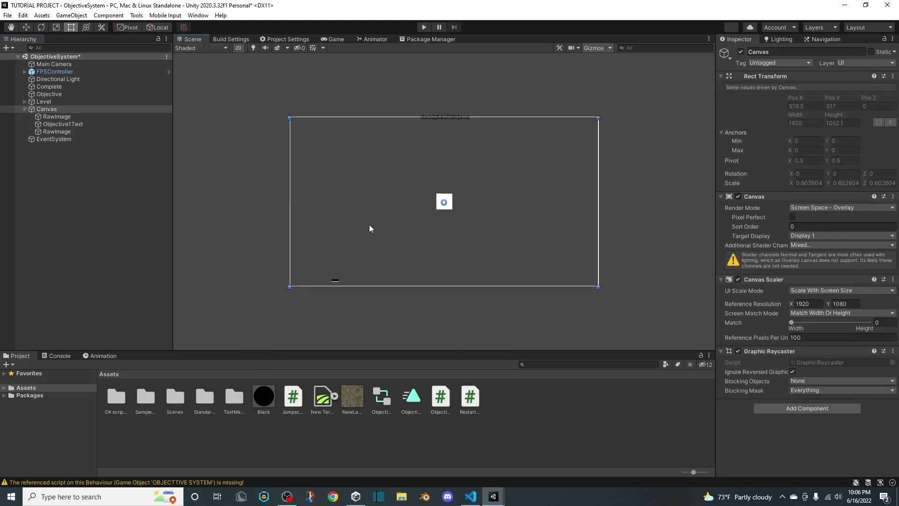
{"action": "left_click", "coordinate": [56, 132]}
{"action": "scroll", "coordinate": [430, 234], "scroll_direction": "up", "scroll_amount": 3}
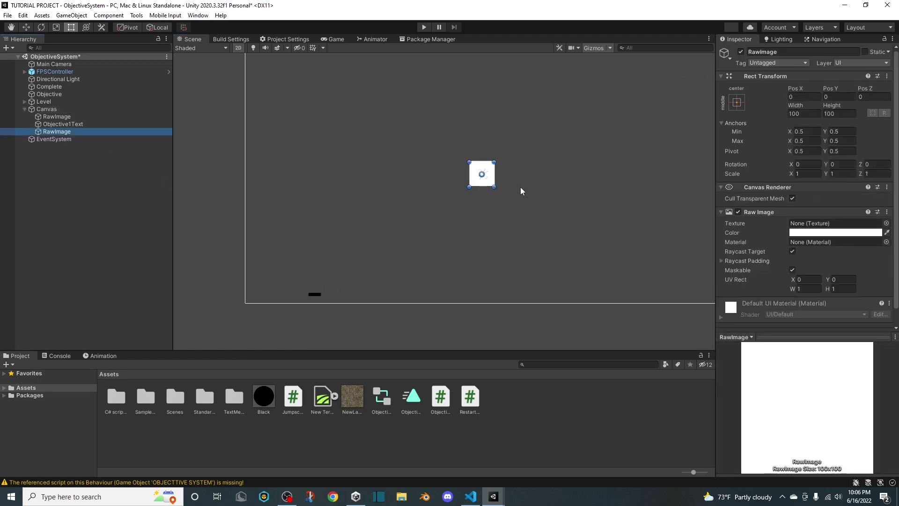
{"action": "left_click_drag", "start_coordinate": [494, 187], "coordinate": [591, 347]}
{"action": "key", "text": "w"}
{"action": "scroll", "coordinate": [532, 264], "scroll_direction": "down", "scroll_amount": 3}
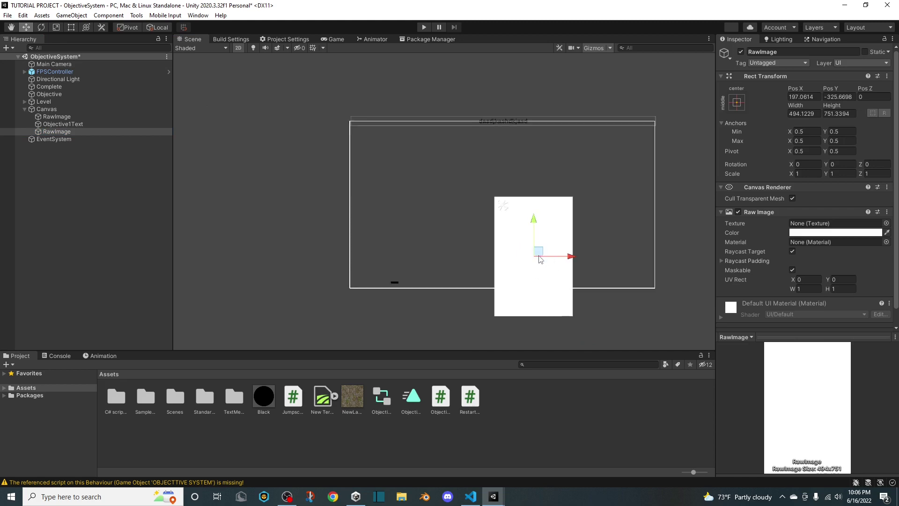
Move the enlarged RawImage against the Canvas's left edge and stretch it to nearly full canvas height, about 503 by 1059
{"action": "left_click_drag", "start_coordinate": [518, 249], "coordinate": [392, 181]}
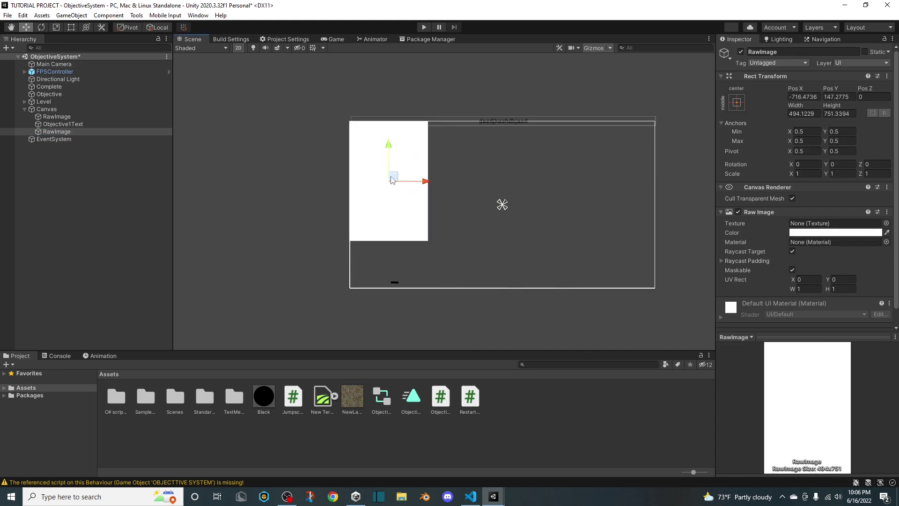
{"action": "left_click", "coordinate": [70, 28]}
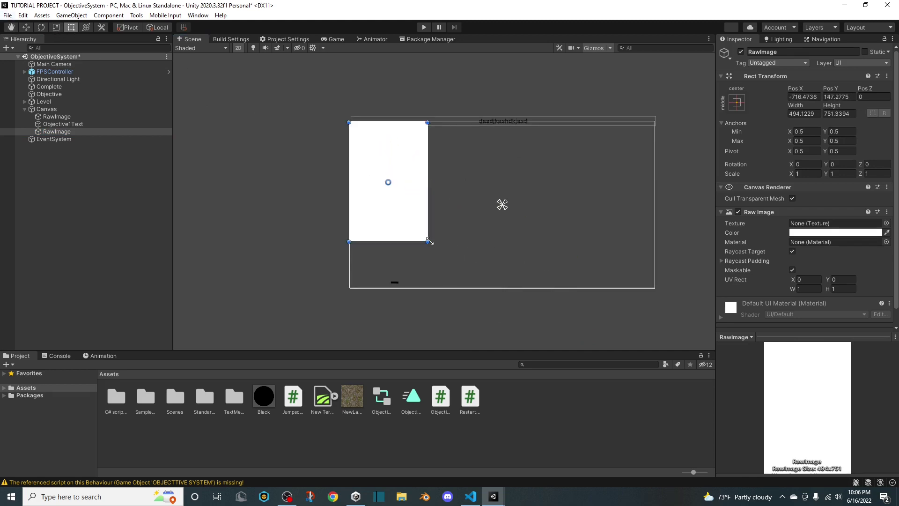
{"action": "left_click_drag", "start_coordinate": [426, 242], "coordinate": [429, 291]}
{"action": "scroll", "coordinate": [490, 248], "scroll_direction": "up", "scroll_amount": 2}
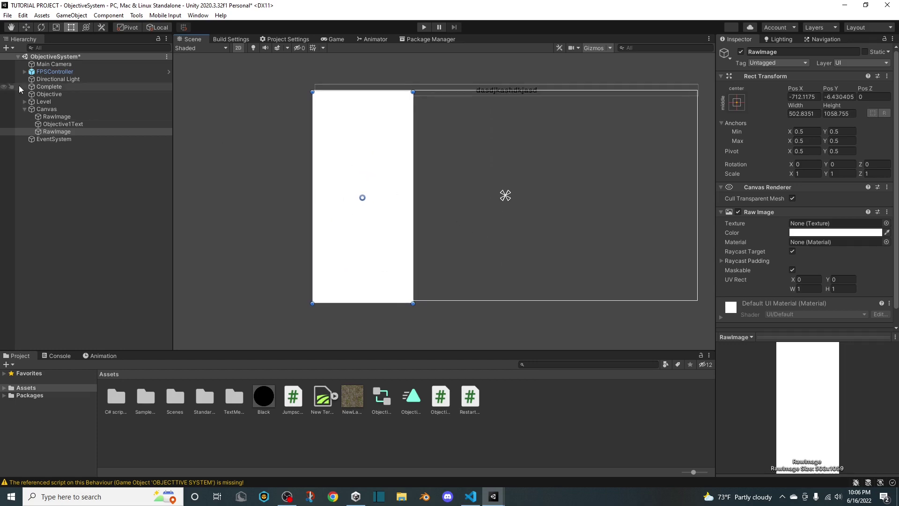
{"action": "left_click", "coordinate": [26, 29]}
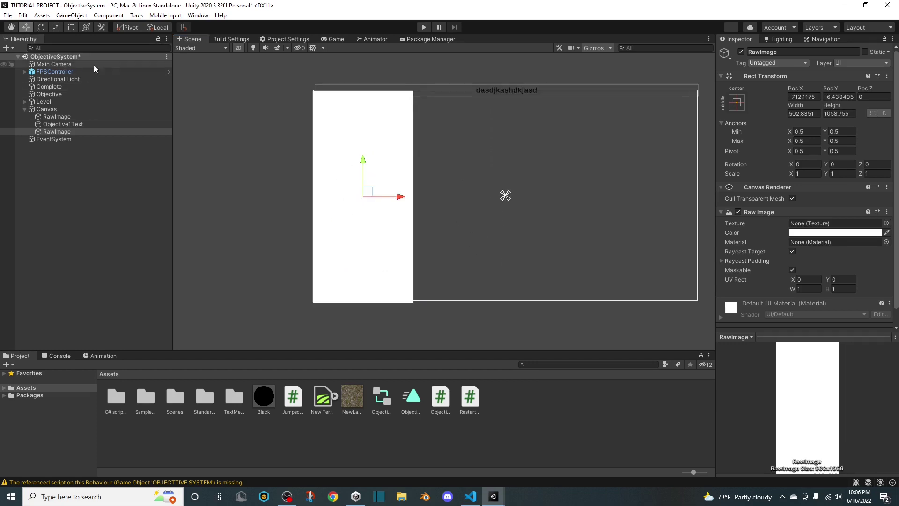
Add a TextMeshPro text as a child of the enlarged RawImage, reading "Find Exit"
{"action": "right_click", "coordinate": [60, 133]}
{"action": "mouse_move", "coordinate": [101, 319]}
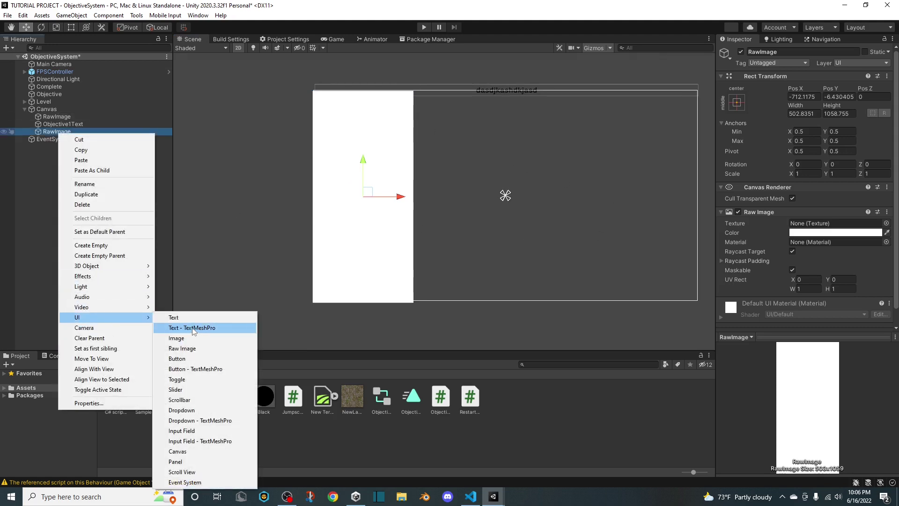
{"action": "left_click", "coordinate": [194, 331]}
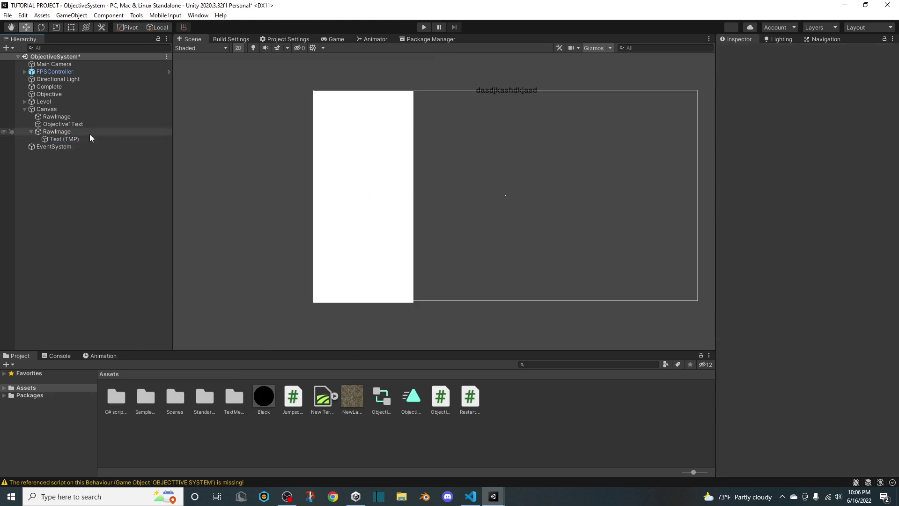
{"action": "left_click", "coordinate": [771, 257]}
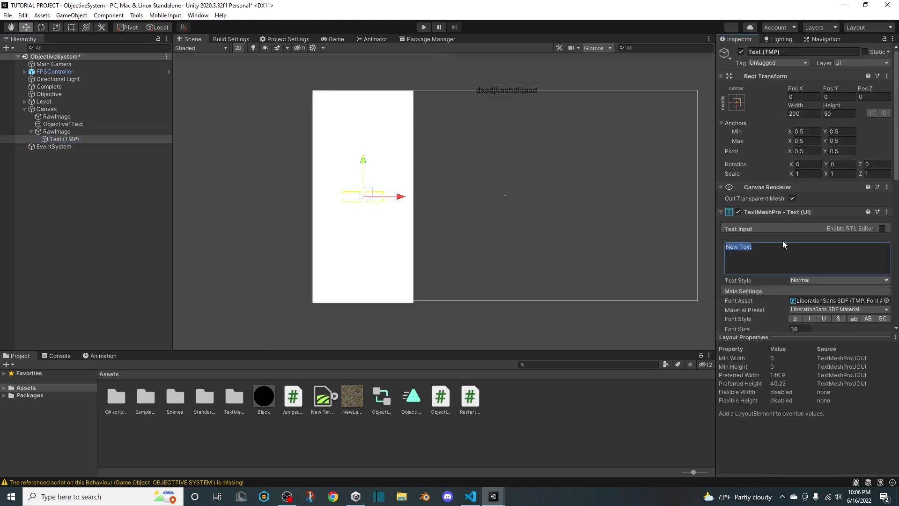
{"action": "type", "text": "Find Exit"}
Set the Find Exit text's vertex color to black (000000)
{"action": "scroll", "coordinate": [870, 280], "scroll_direction": "down", "scroll_amount": 3}
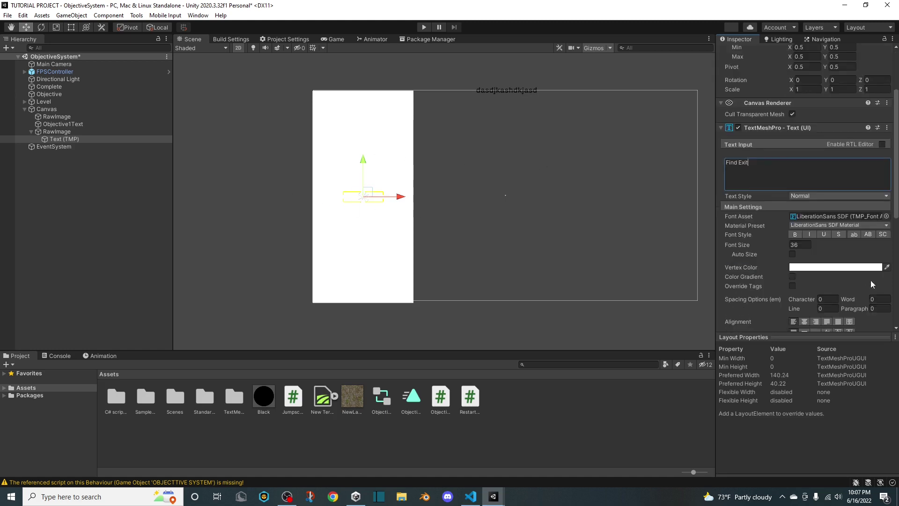
{"action": "left_click", "coordinate": [841, 268]}
{"action": "left_click_drag", "start_coordinate": [836, 341], "coordinate": [815, 359]}
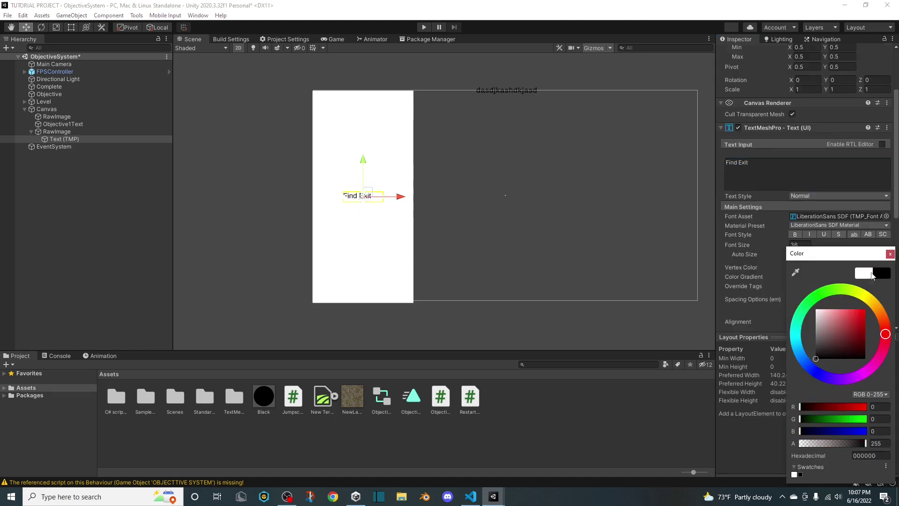
{"action": "left_click", "coordinate": [890, 255]}
Scale the Find Exit text to about 2.16 and place it near the upper edge of the white panel
{"action": "left_click_drag", "start_coordinate": [365, 163], "coordinate": [407, 91]}
{"action": "left_click", "coordinate": [56, 28]}
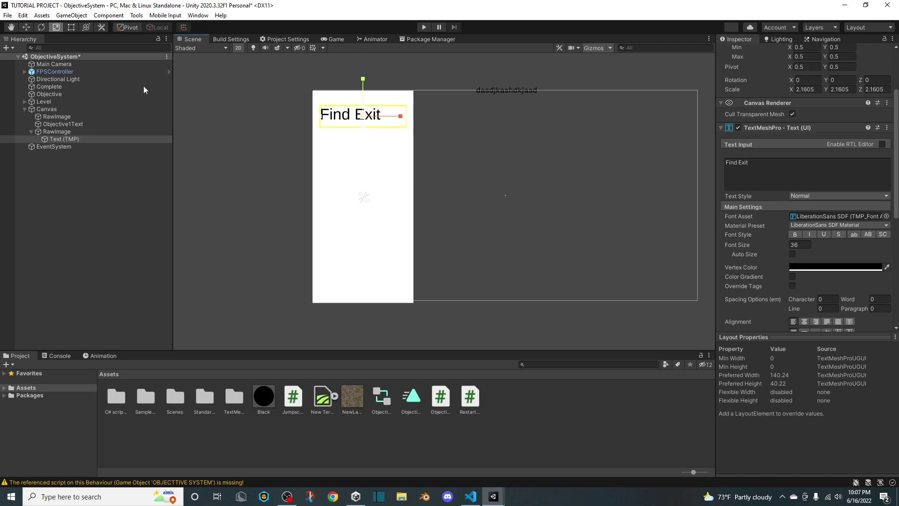
{"action": "left_click", "coordinate": [33, 27]}
{"action": "left_click_drag", "start_coordinate": [373, 115], "coordinate": [375, 103]}
Make the Find Exit text bold and centered horizontally and vertically, and shift it slightly lower on the panel
{"action": "scroll", "coordinate": [807, 271], "scroll_direction": "down", "scroll_amount": 4}
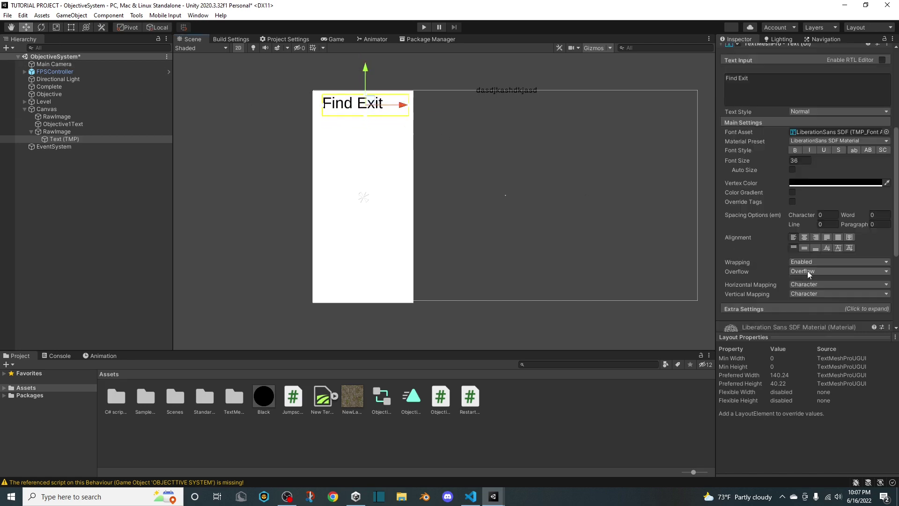
{"action": "left_click", "coordinate": [804, 237]}
{"action": "left_click", "coordinate": [803, 248]}
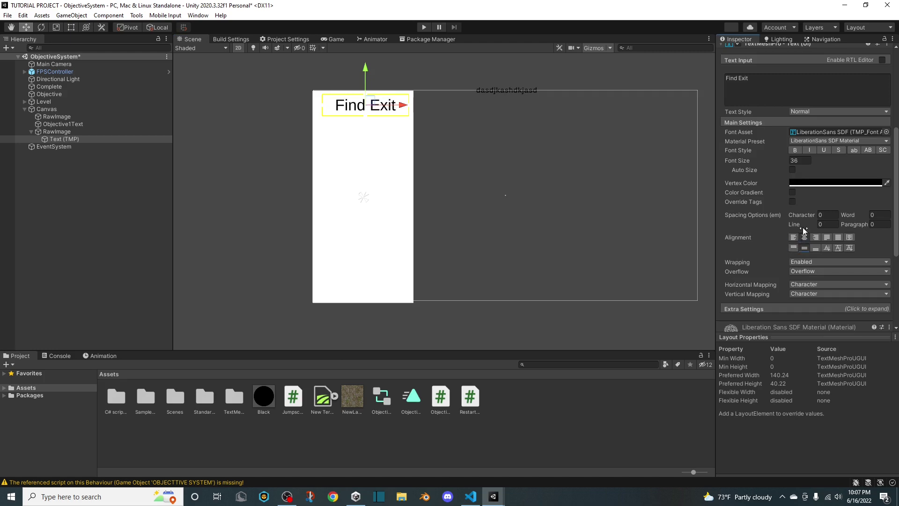
{"action": "left_click", "coordinate": [794, 150]}
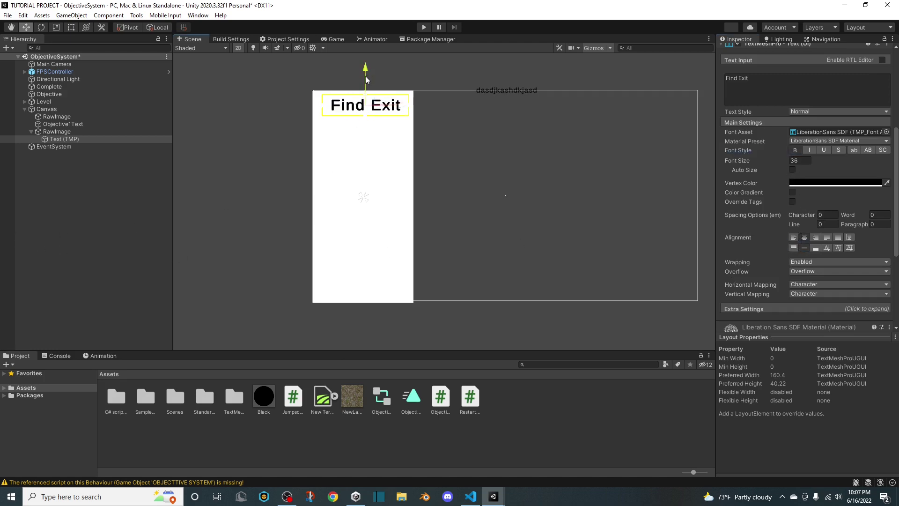
{"action": "left_click_drag", "start_coordinate": [365, 78], "coordinate": [363, 95]}
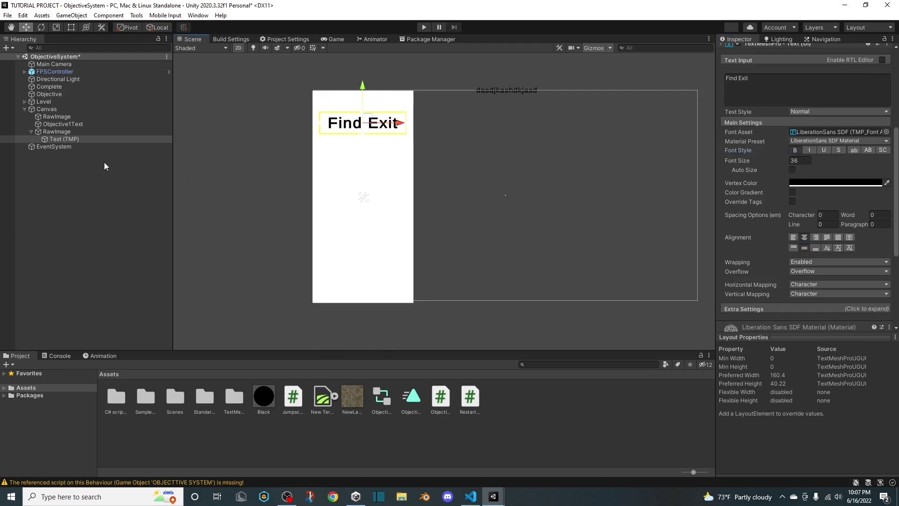
Duplicate the Find Exit text as an "Objectives" heading placed directly above it, and save the scene
{"action": "left_click", "coordinate": [103, 143]}
{"action": "left_click", "coordinate": [99, 139]}
{"action": "key", "text": "ctrl+d"}
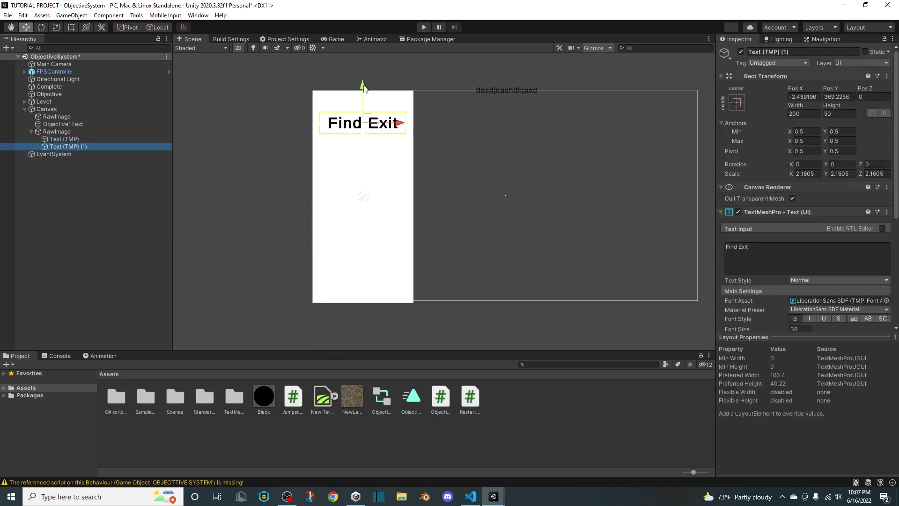
{"action": "left_click_drag", "start_coordinate": [364, 86], "coordinate": [364, 73]}
{"action": "left_click", "coordinate": [776, 250]}
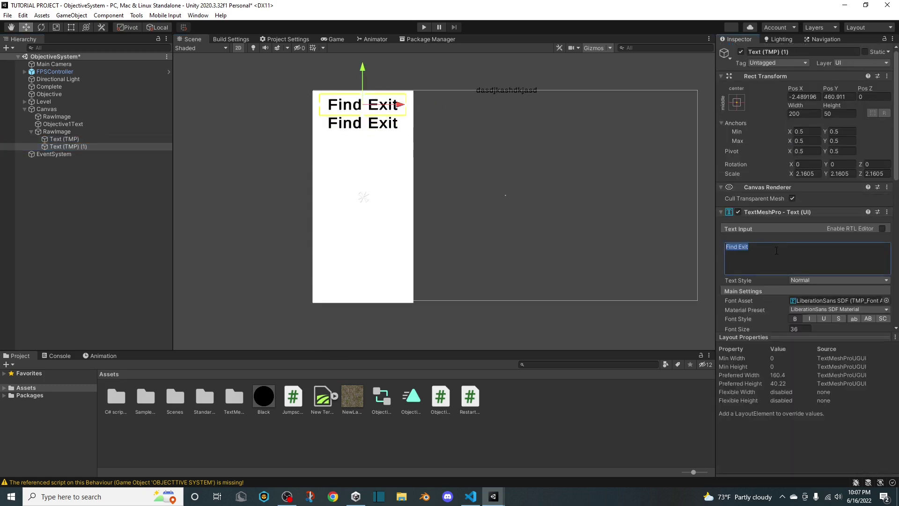
{"action": "type", "text": "Objectives"}
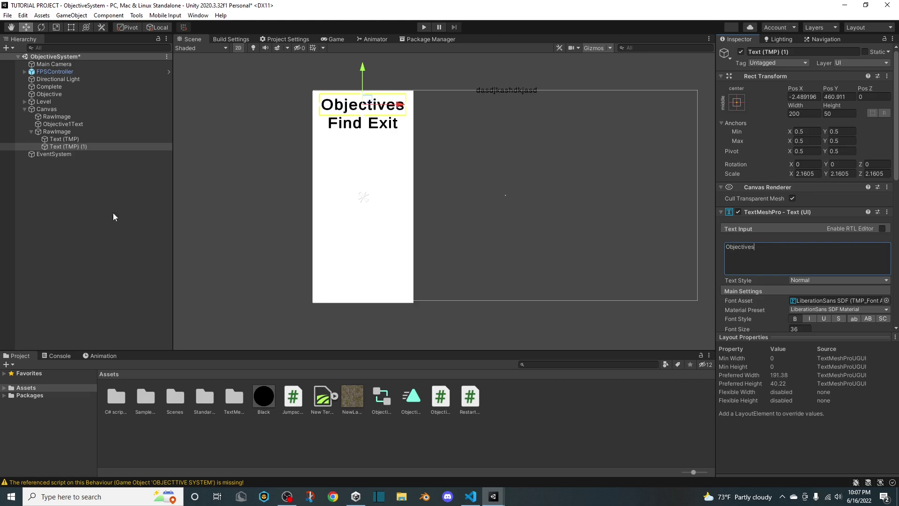
{"action": "left_click", "coordinate": [66, 168]}
{"action": "key", "text": "ctrl+s"}
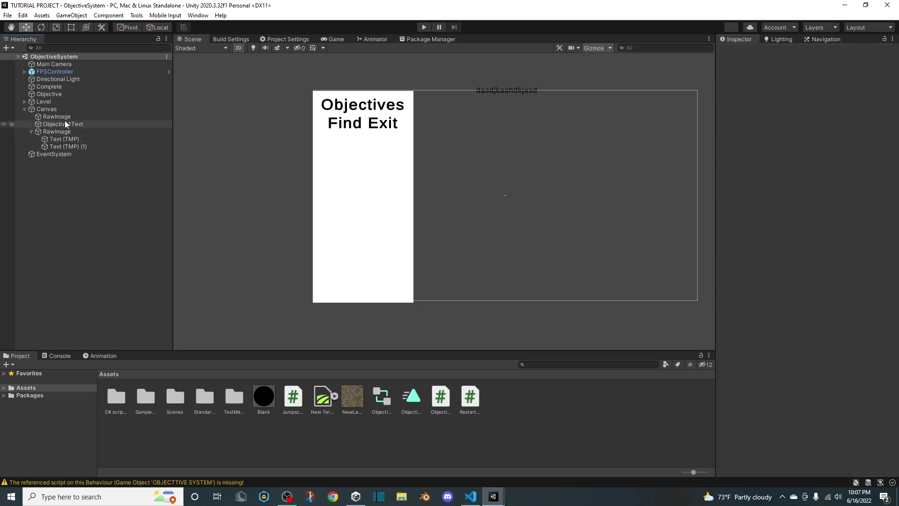
Rename the Find Exit text object to ObjectiveCompleted and assign it as the Objective script's Completed Text
{"action": "left_click", "coordinate": [65, 118]}
{"action": "left_click", "coordinate": [67, 124]}
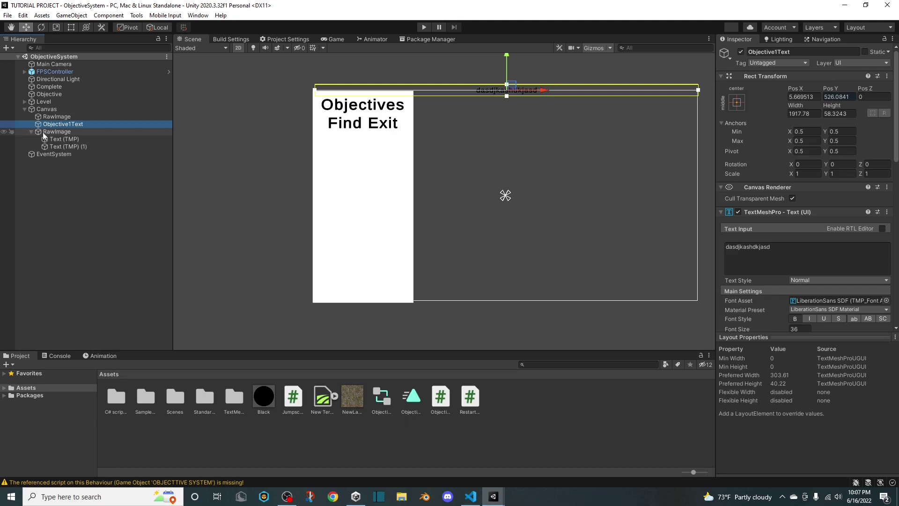
{"action": "left_click", "coordinate": [41, 94]}
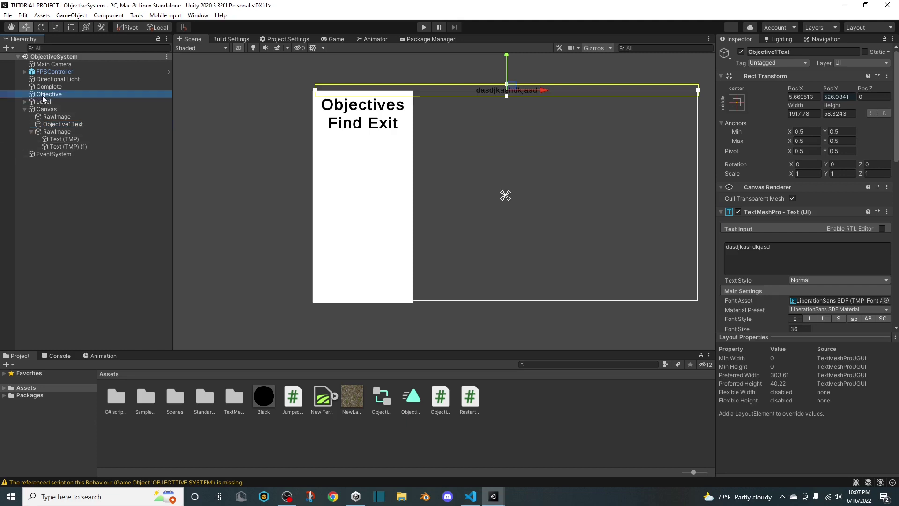
{"action": "left_click", "coordinate": [61, 140]}
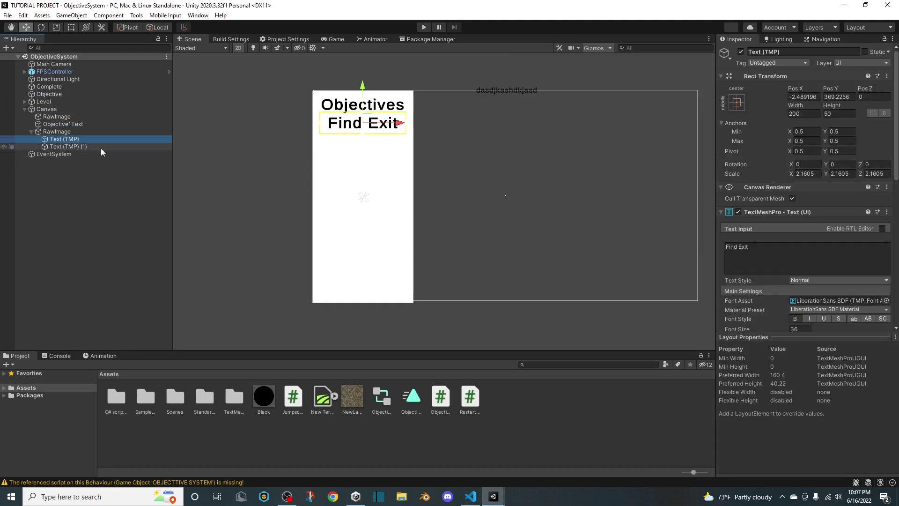
{"action": "left_click", "coordinate": [764, 52]}
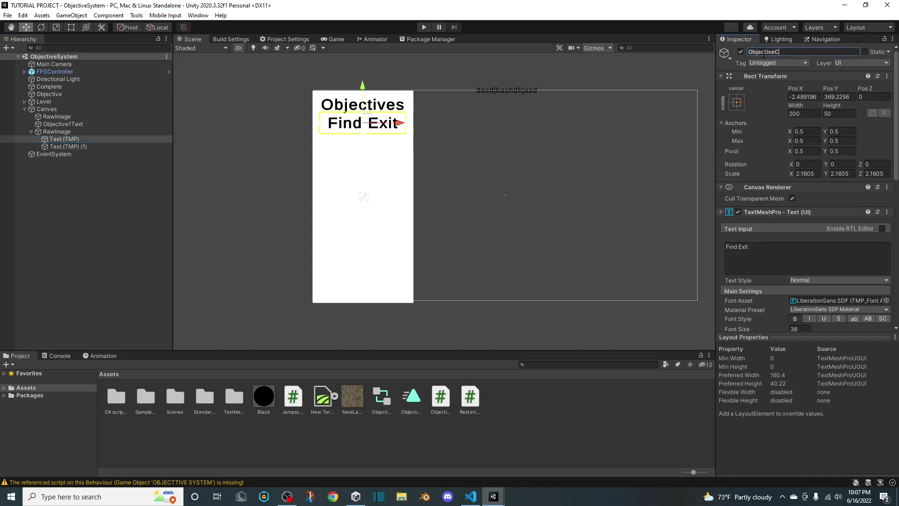
{"action": "type", "text": "ObjectiveCompleted"}
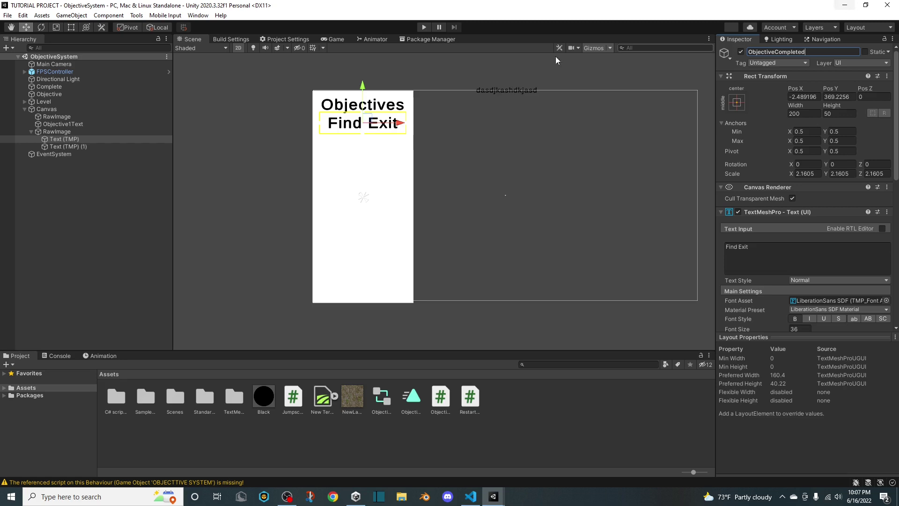
{"action": "left_click", "coordinate": [51, 94]}
{"action": "left_click_drag", "start_coordinate": [105, 142], "coordinate": [852, 280]}
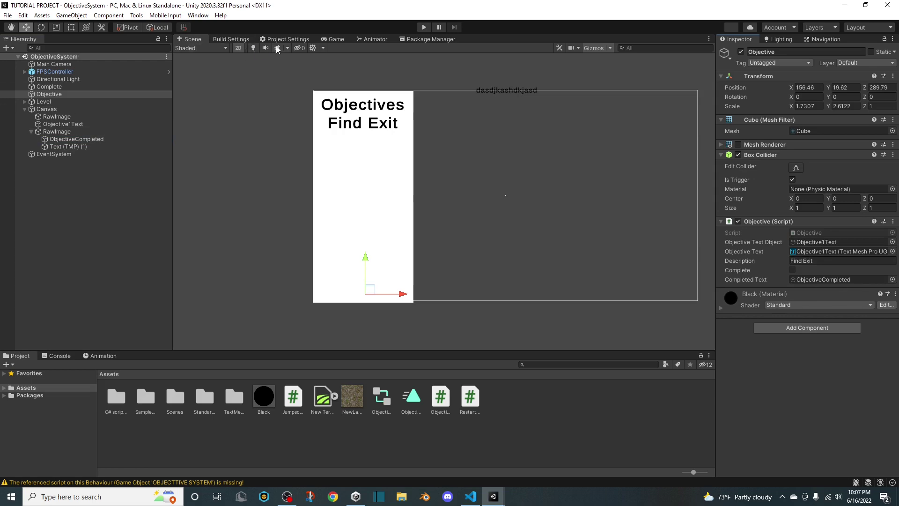
Add the Objective Complete script to the Complete block, with "Objective Complete" as Text Complete and ObjectiveCompleted as Text
{"action": "left_click", "coordinate": [240, 47]}
{"action": "double_click", "coordinate": [52, 86]}
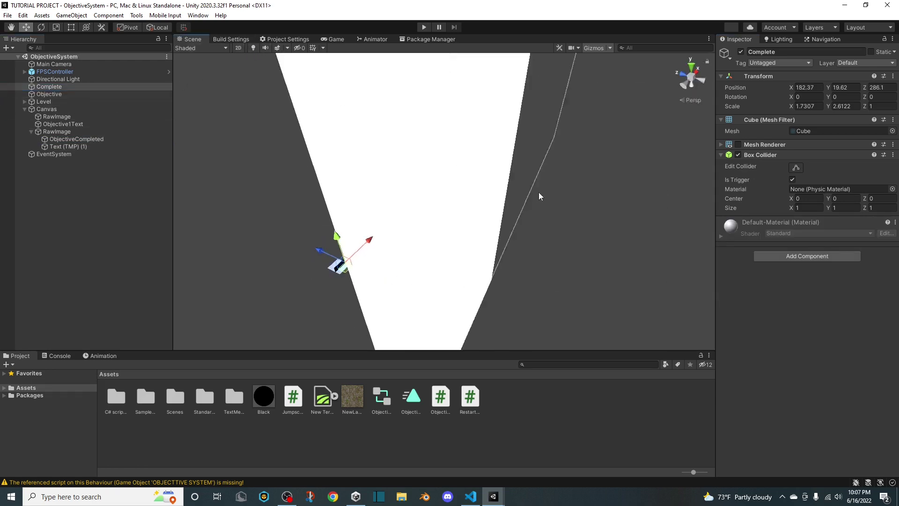
{"action": "left_click_drag", "start_coordinate": [552, 265], "coordinate": [404, 234], "text": "alt"}
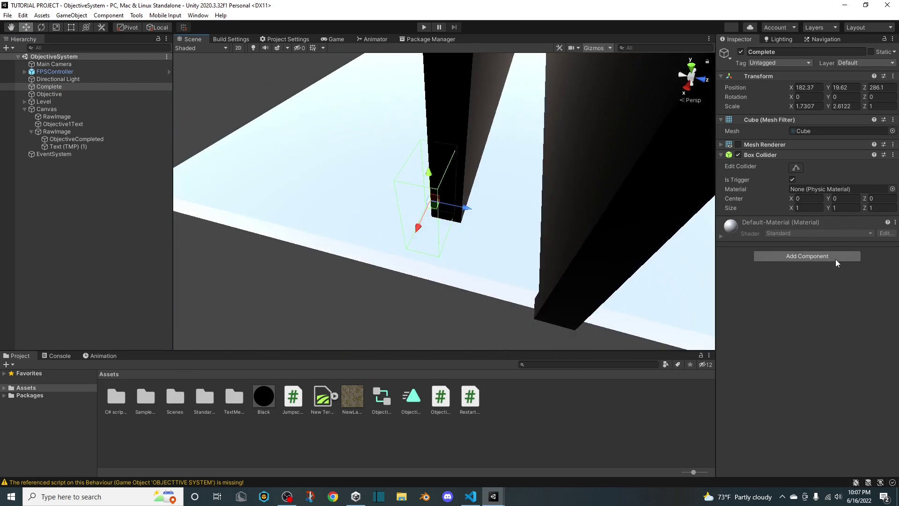
{"action": "left_click", "coordinate": [816, 259]}
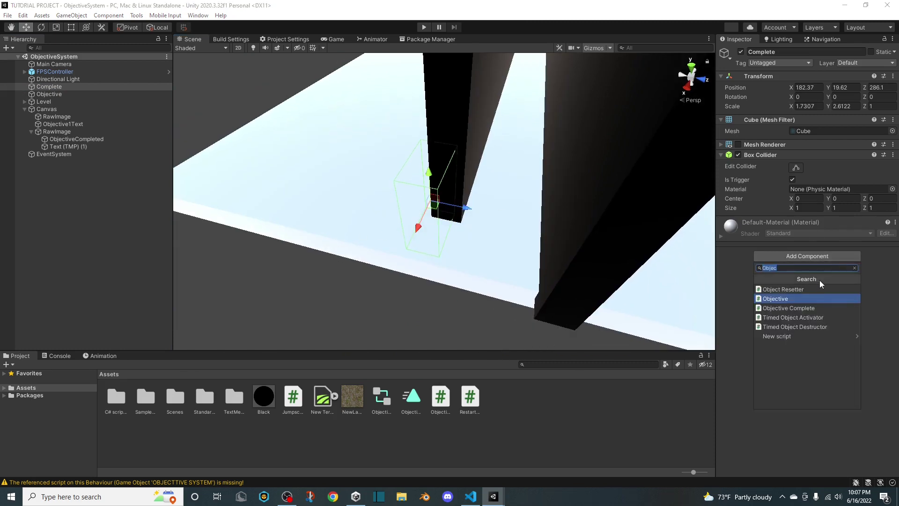
{"action": "left_click", "coordinate": [800, 309]}
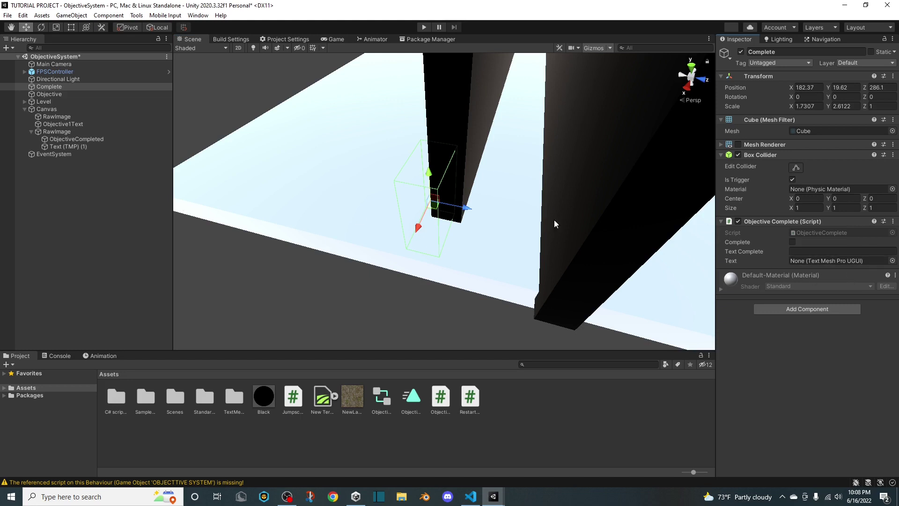
{"action": "left_click_drag", "start_coordinate": [71, 139], "coordinate": [825, 259]}
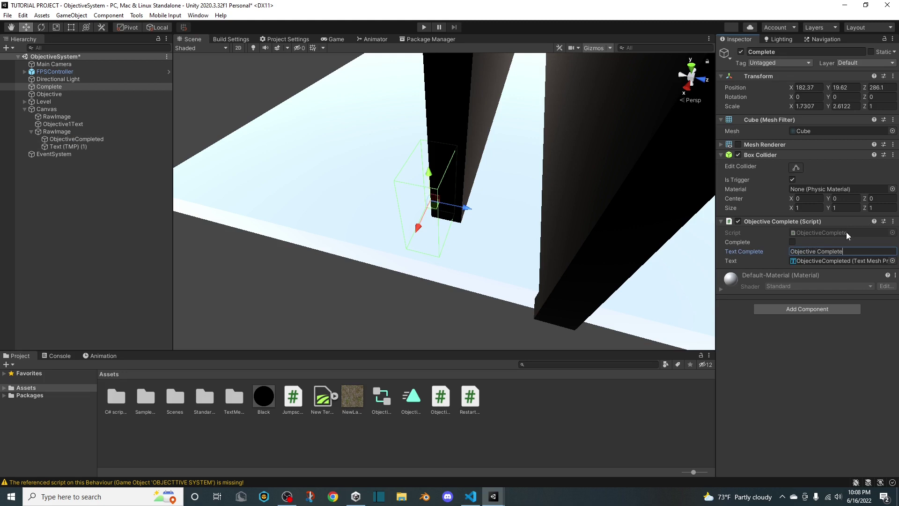
{"action": "right_click_drag", "start_coordinate": [429, 292], "coordinate": [305, 235]}
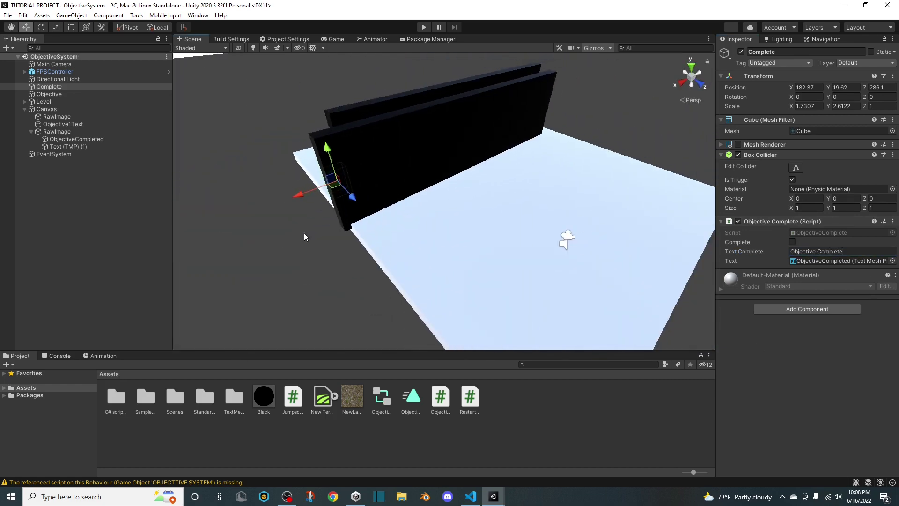
Collapse the Canvas hierarchy and run the scene in play mode to test the objectives panel
{"action": "left_click", "coordinate": [25, 109]}
{"action": "left_click", "coordinate": [25, 109]}
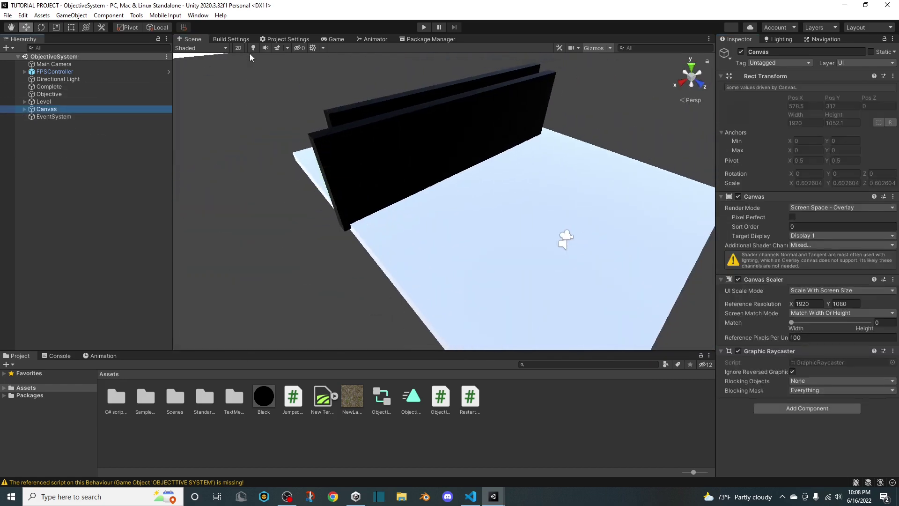
{"action": "left_click", "coordinate": [425, 28]}
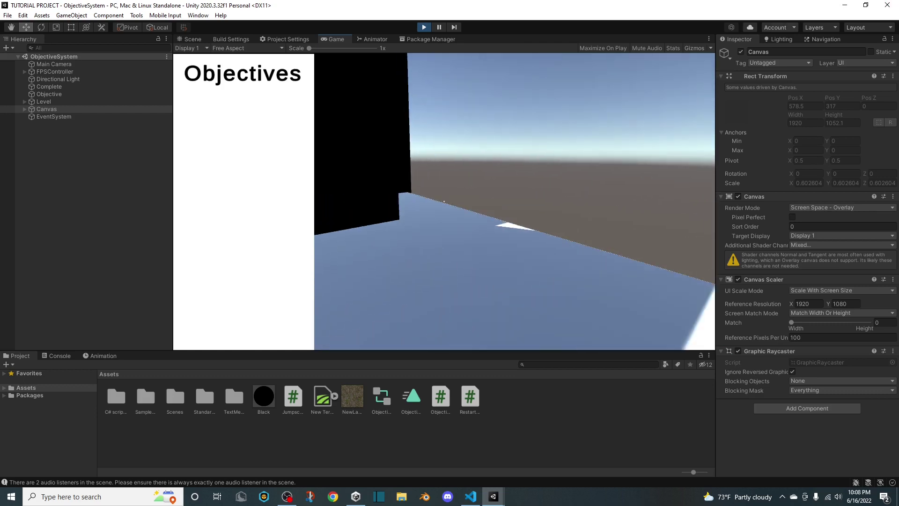
Walk the player through the objective trigger and corridor to the exit trigger, checking the panel text, and stop play mode
{"action": "key", "text": "w"}
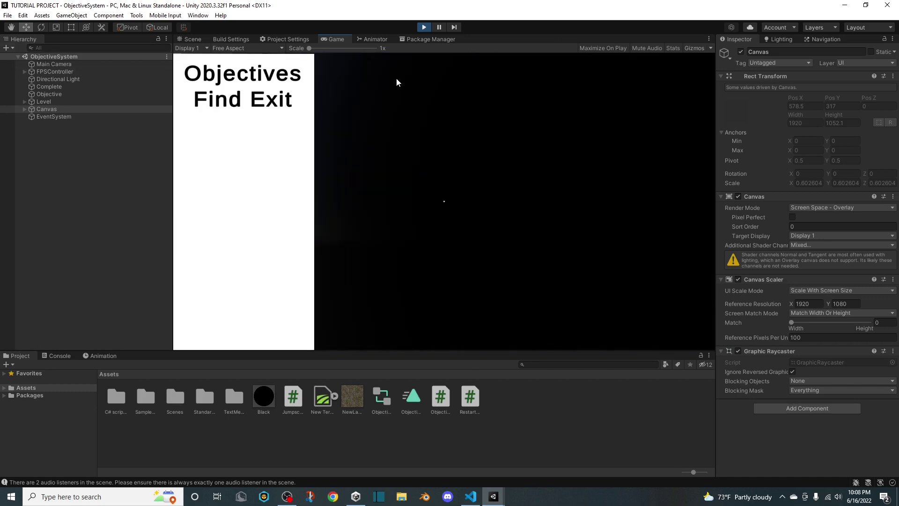
{"action": "left_click", "coordinate": [439, 99]}
{"action": "key", "text": "w"}
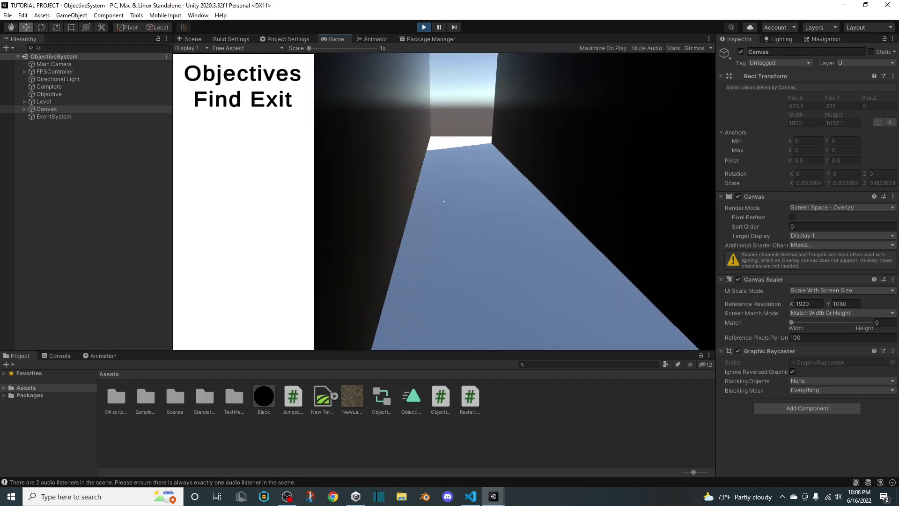
{"action": "key", "text": "w"}
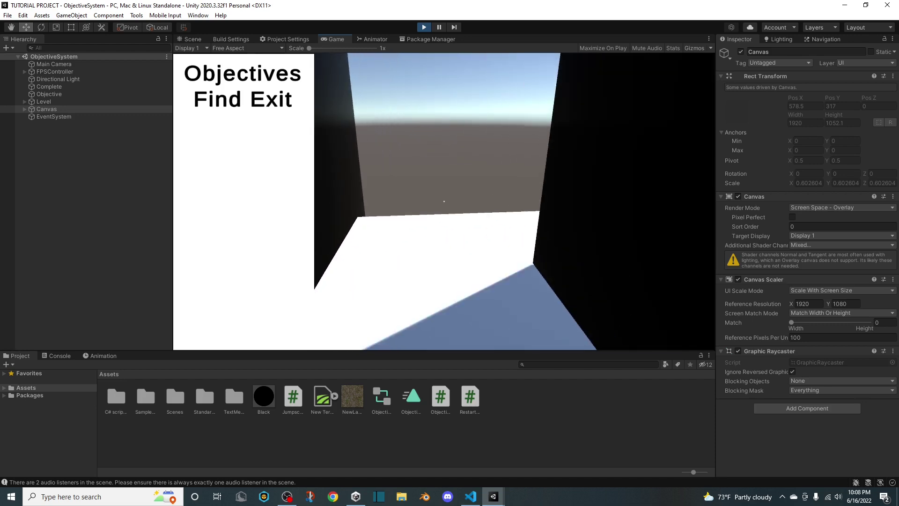
{"action": "key", "text": "w"}
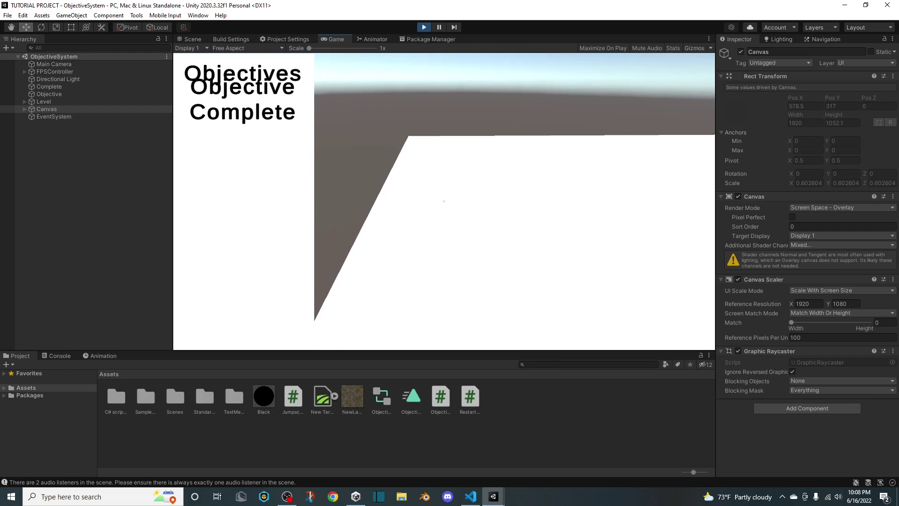
{"action": "key", "text": "w"}
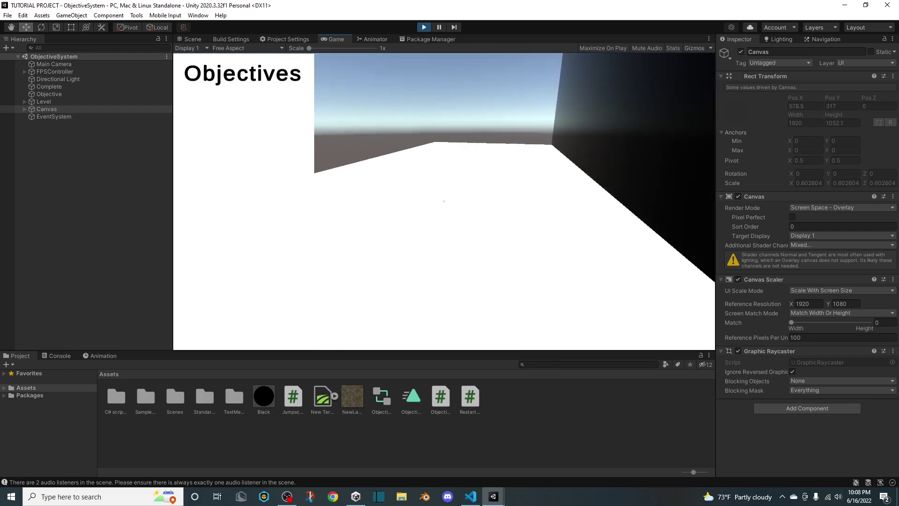
{"action": "key", "text": "Escape"}
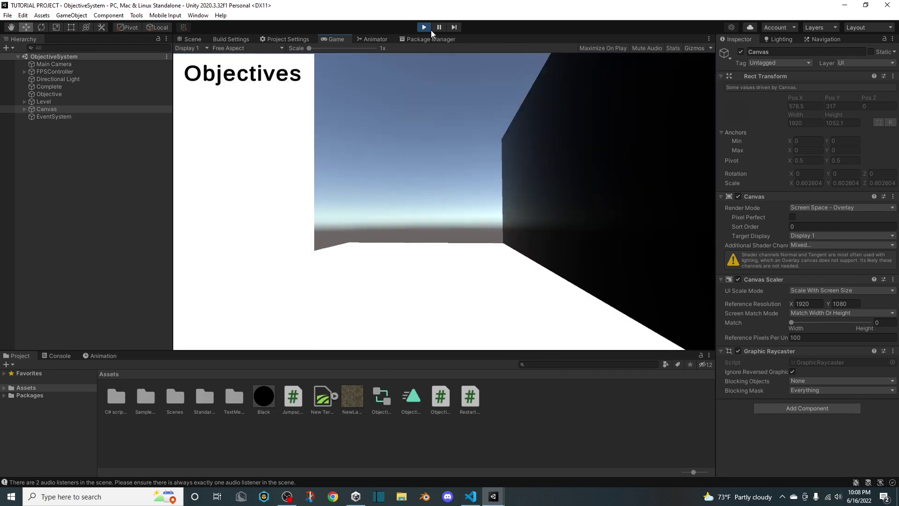
{"action": "left_click", "coordinate": [427, 28]}
Show the objectives panel in 2D view and enable Auto Size on the ObjectiveCompleted text with a minimum size of 10
{"action": "right_click_drag", "start_coordinate": [477, 225], "coordinate": [488, 258]}
{"action": "mouse_move", "coordinate": [489, 258]}
{"action": "left_mouse_down", "text": "alt"}
{"action": "mouse_move", "coordinate": [535, 260]}
{"action": "mouse_move", "coordinate": [558, 226]}
{"action": "mouse_move", "coordinate": [618, 257]}
{"action": "mouse_move", "coordinate": [611, 245]}
{"action": "mouse_move", "coordinate": [477, 247]}
{"action": "left_mouse_up", "text": "alt"}
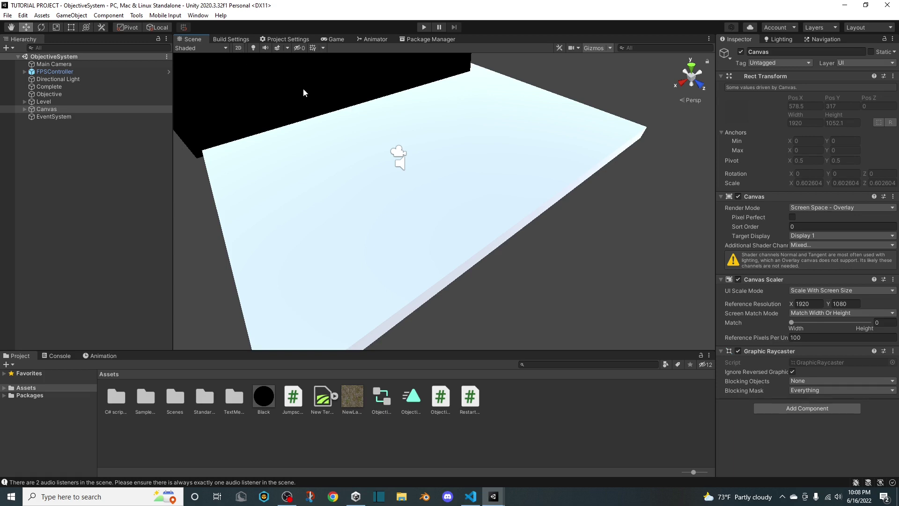
{"action": "left_click", "coordinate": [239, 49]}
{"action": "scroll", "coordinate": [407, 154], "scroll_direction": "down", "scroll_amount": 5}
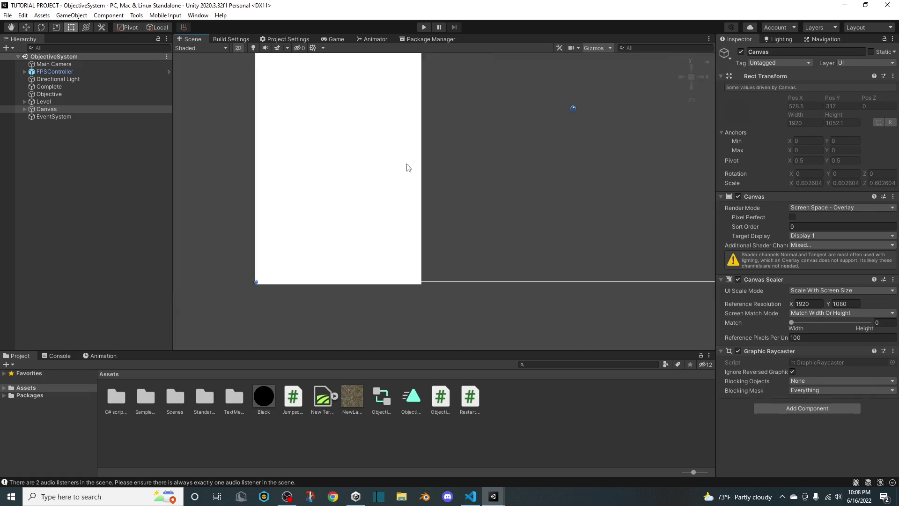
{"action": "scroll", "coordinate": [407, 244], "scroll_direction": "up", "scroll_amount": 3}
{"action": "middle_click_drag", "start_coordinate": [408, 247], "coordinate": [527, 169]}
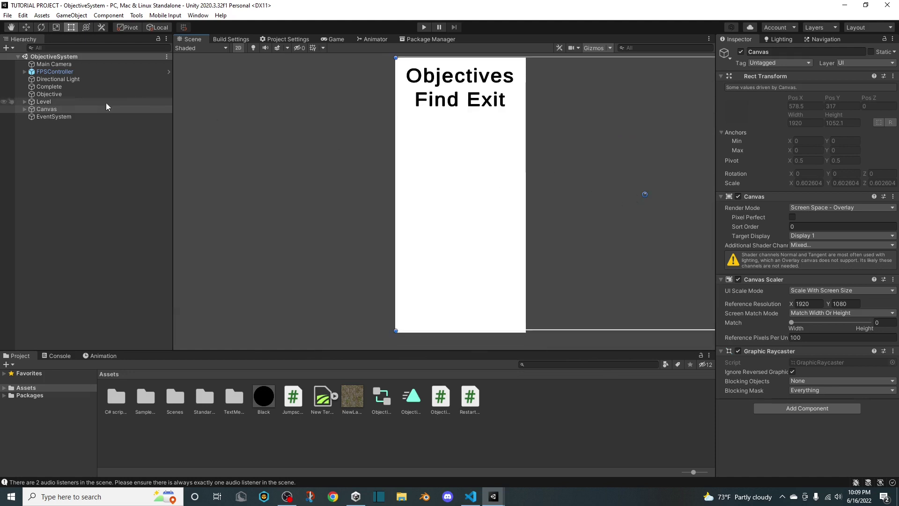
{"action": "left_click", "coordinate": [25, 102]}
{"action": "left_click", "coordinate": [25, 102]}
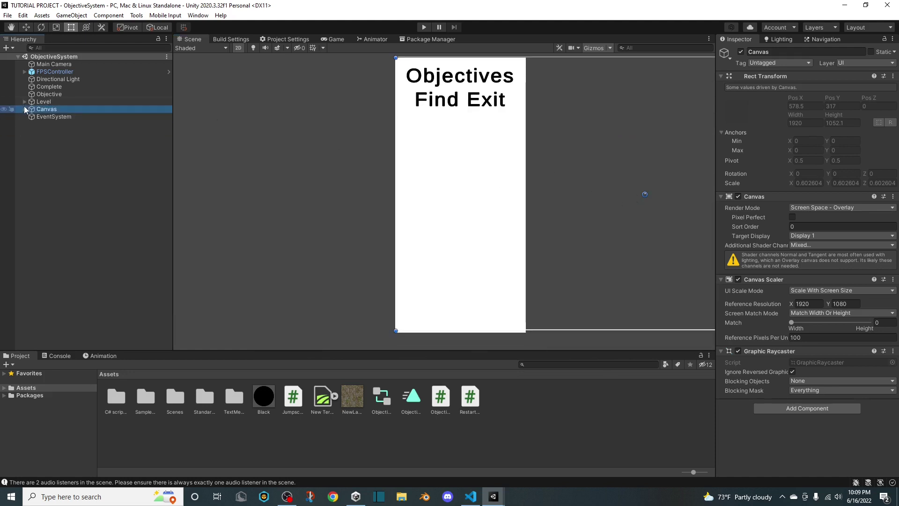
{"action": "left_click", "coordinate": [25, 109]}
{"action": "left_click", "coordinate": [32, 132]}
{"action": "left_click", "coordinate": [56, 140]}
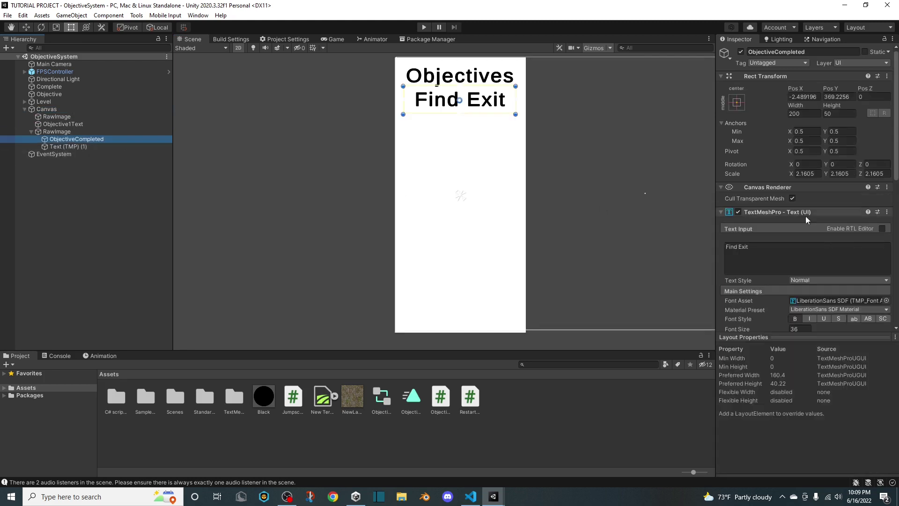
{"action": "scroll", "coordinate": [808, 304], "scroll_direction": "down", "scroll_amount": 3}
{"action": "left_click", "coordinate": [791, 254]}
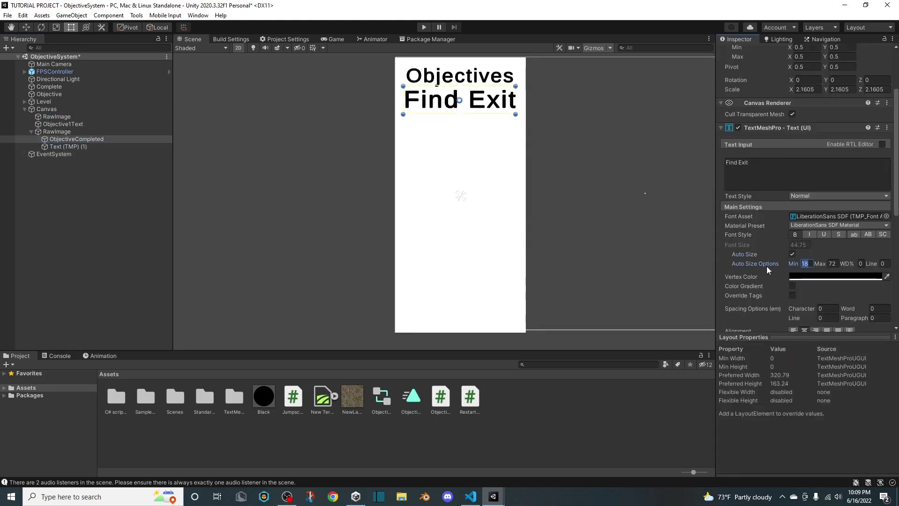
{"action": "type", "text": "10"}
Run the scene again, walk through both triggers to check the auto-sized objective text, and stop play mode
{"action": "left_click", "coordinate": [425, 27]}
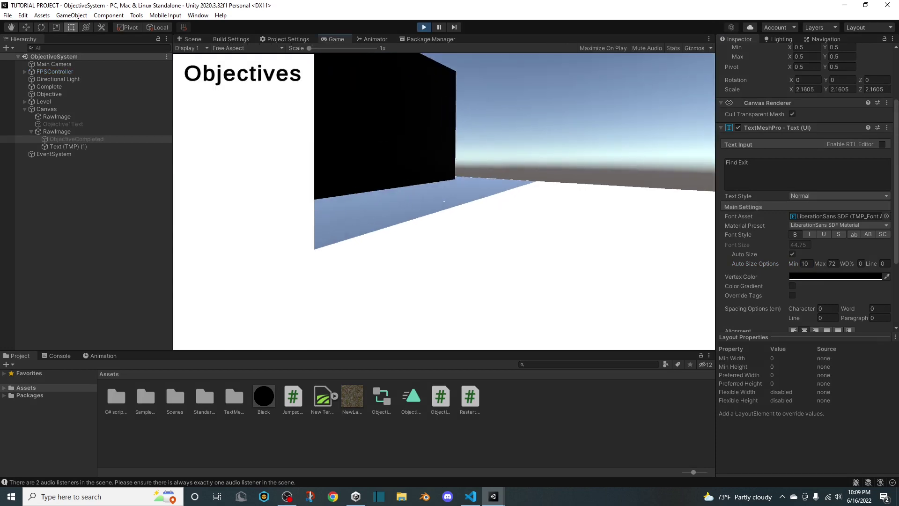
{"action": "key", "text": "w"}
{"action": "key", "text": "w"}
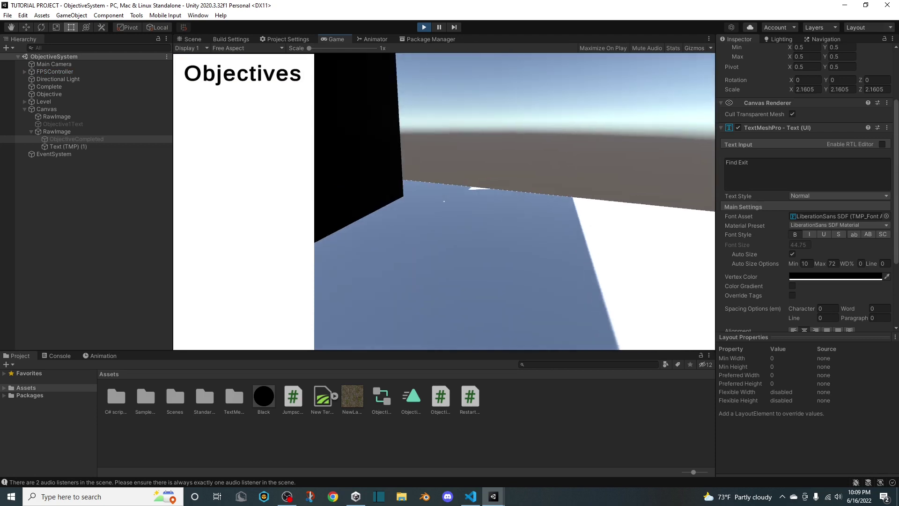
{"action": "key", "text": "w"}
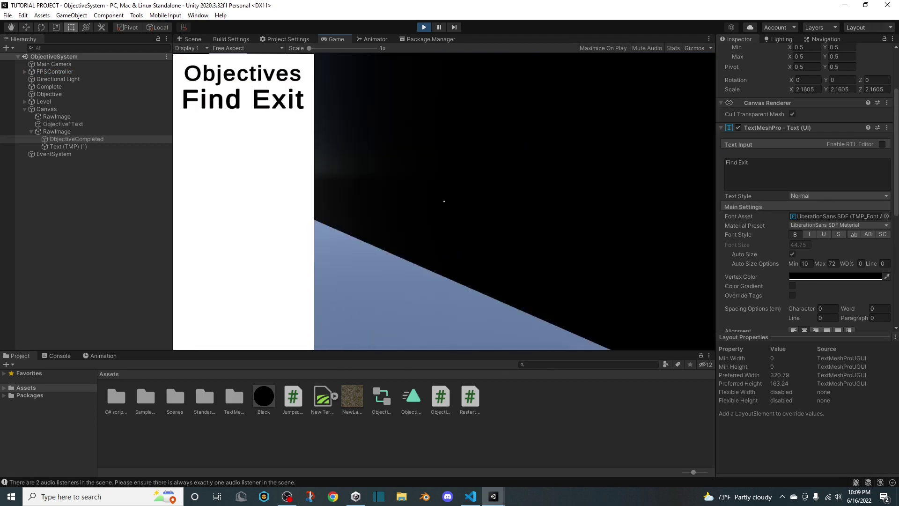
{"action": "key", "text": "w"}
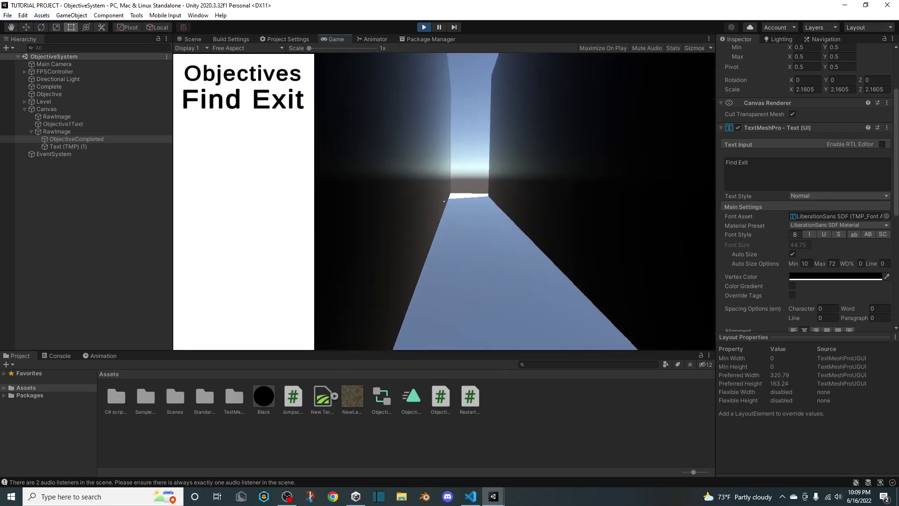
{"action": "key", "text": "w"}
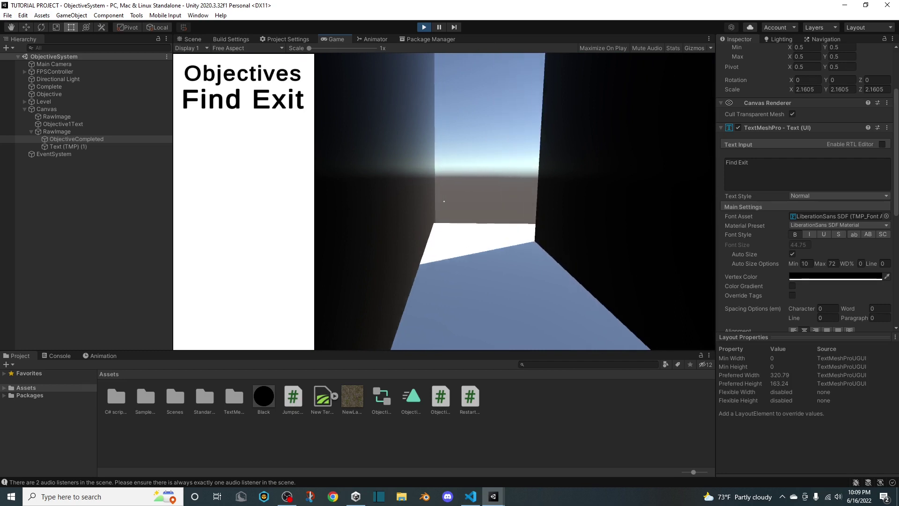
{"action": "key", "text": "w"}
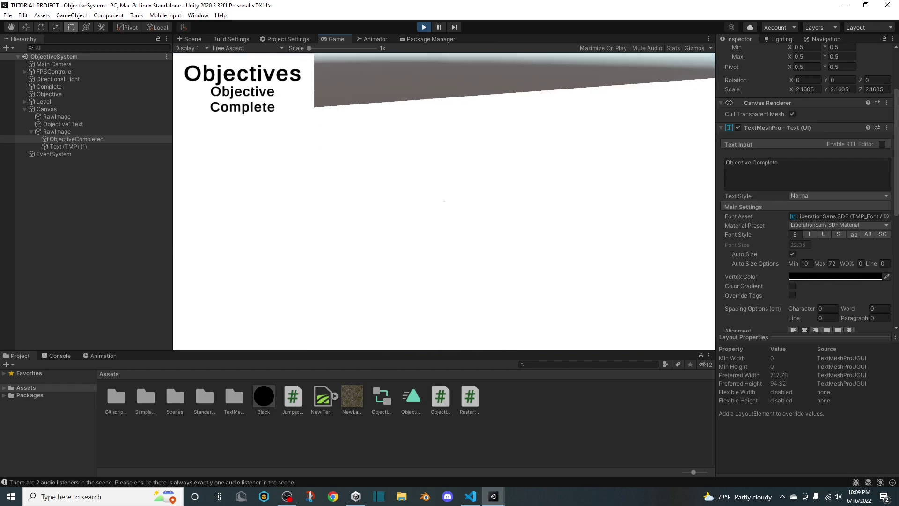
{"action": "key", "text": "Escape"}
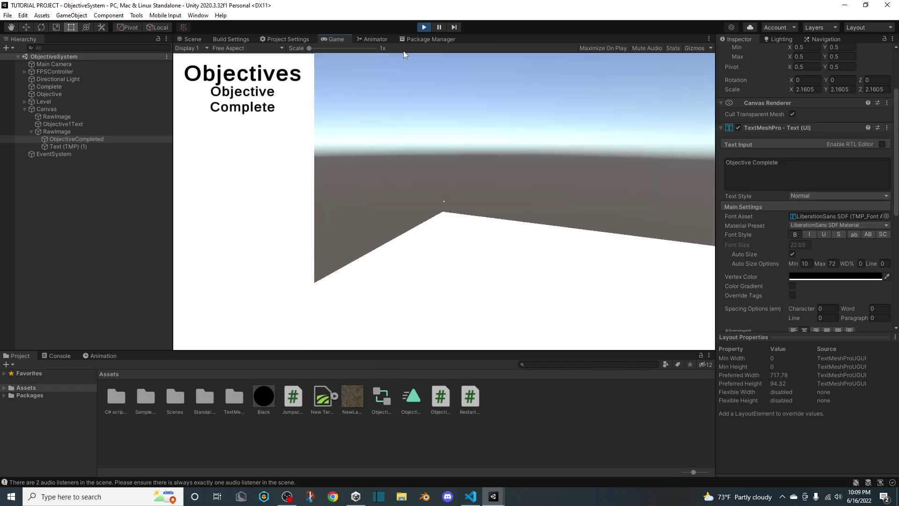
{"action": "left_click", "coordinate": [424, 27]}
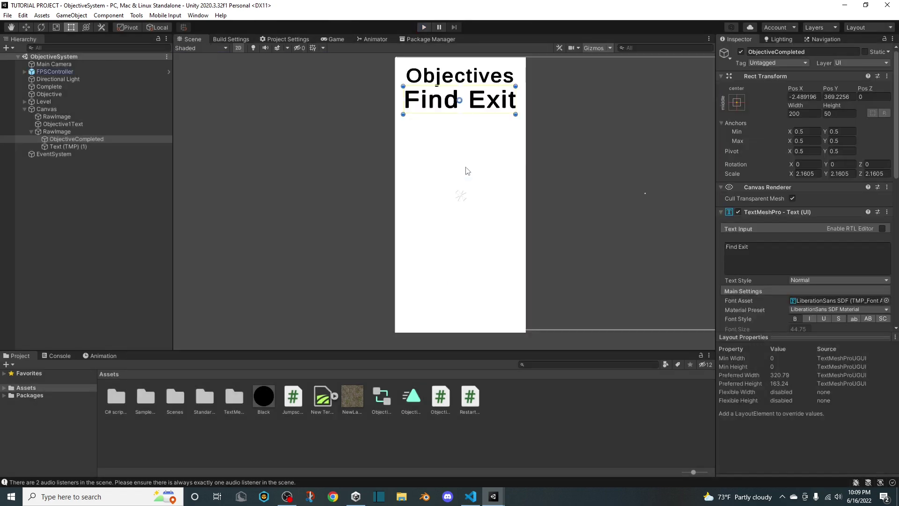
Return the scene to 3D view with the Canvas hierarchy collapsed, and frame the level around the FPSController
{"action": "left_click", "coordinate": [239, 48]}
{"action": "left_click", "coordinate": [26, 108]}
{"action": "left_click", "coordinate": [25, 108]}
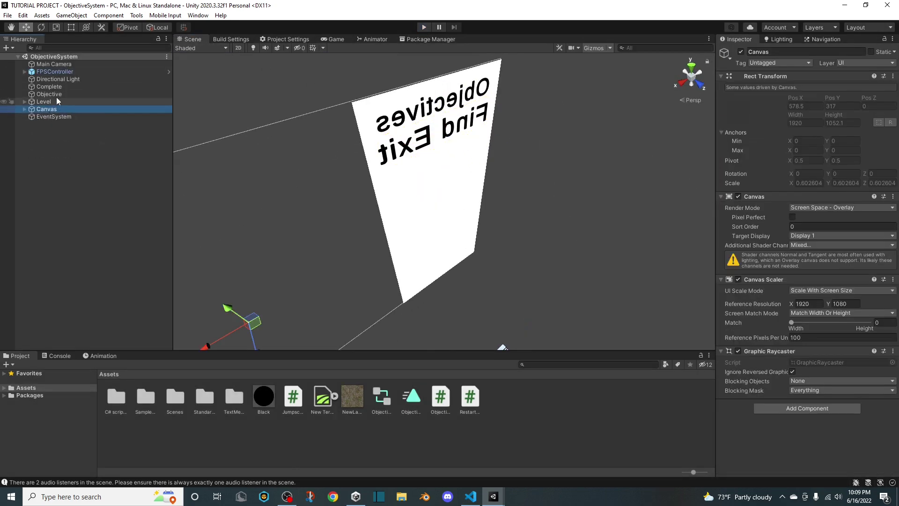
{"action": "left_click", "coordinate": [55, 73]}
{"action": "key", "text": "f"}
{"action": "right_click_drag", "start_coordinate": [500, 231], "coordinate": [525, 204]}
{"action": "left_click", "coordinate": [142, 189]}
{"action": "mouse_move", "coordinate": [363, 199]}
{"action": "right_mouse_down"}
{"action": "mouse_move", "coordinate": [373, 210]}
{"action": "mouse_move", "coordinate": [363, 216]}
{"action": "mouse_move", "coordinate": [377, 201]}
{"action": "right_mouse_up"}
{"action": "scroll", "coordinate": [373, 210], "scroll_direction": "down", "scroll_amount": 5}
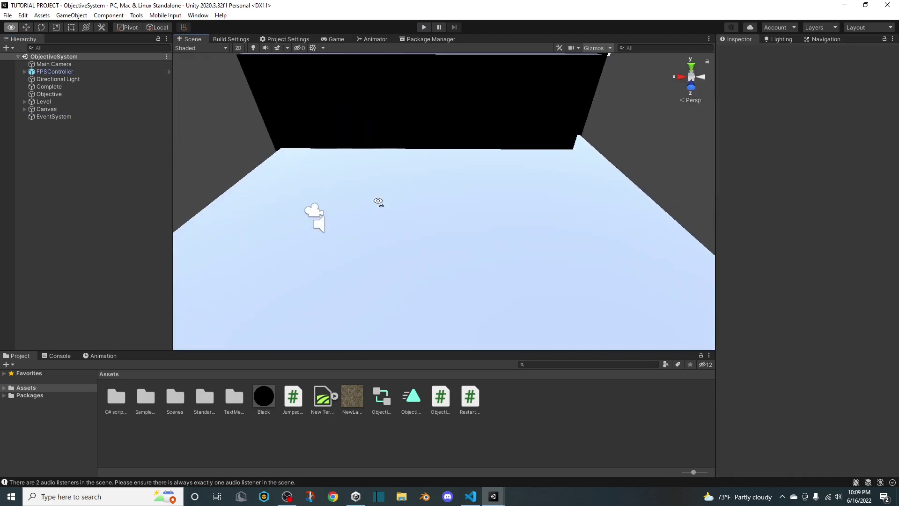
{"action": "left_click_drag", "start_coordinate": [378, 201], "coordinate": [412, 262], "text": "alt"}
Switch to Visual Studio Code, close the deleted ObjectivePickUpKey.cs file and show Objective.cs
{"action": "left_click", "coordinate": [471, 496]}
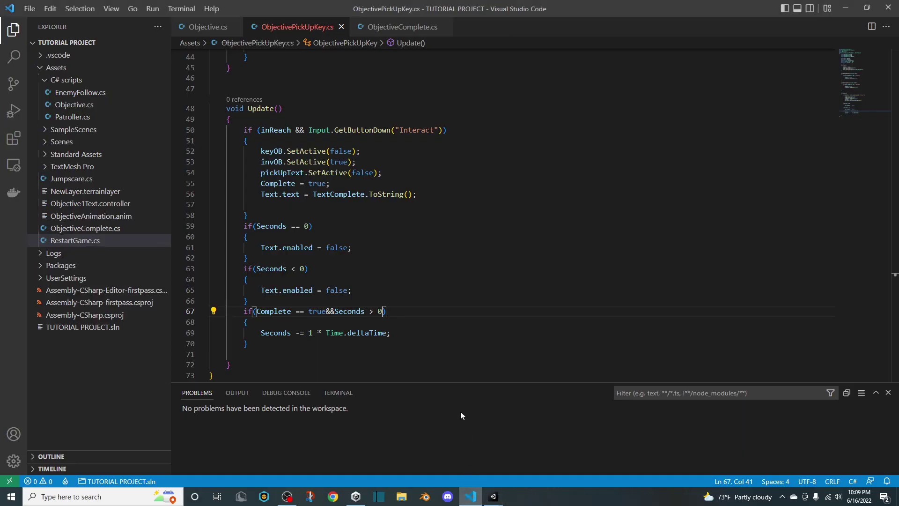
{"action": "left_click", "coordinate": [341, 27]}
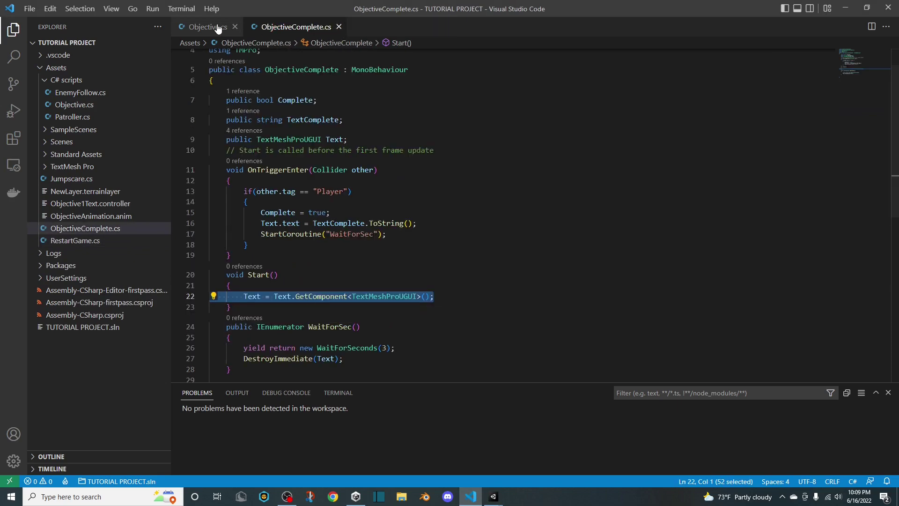
{"action": "left_click", "coordinate": [218, 28]}
Review the Objective script's Start method, examining the Complete reset and the ObjectiveText assignment through GetComponent<TextMeshProUGUI>
{"action": "scroll", "coordinate": [341, 183], "scroll_direction": "up", "scroll_amount": 2}
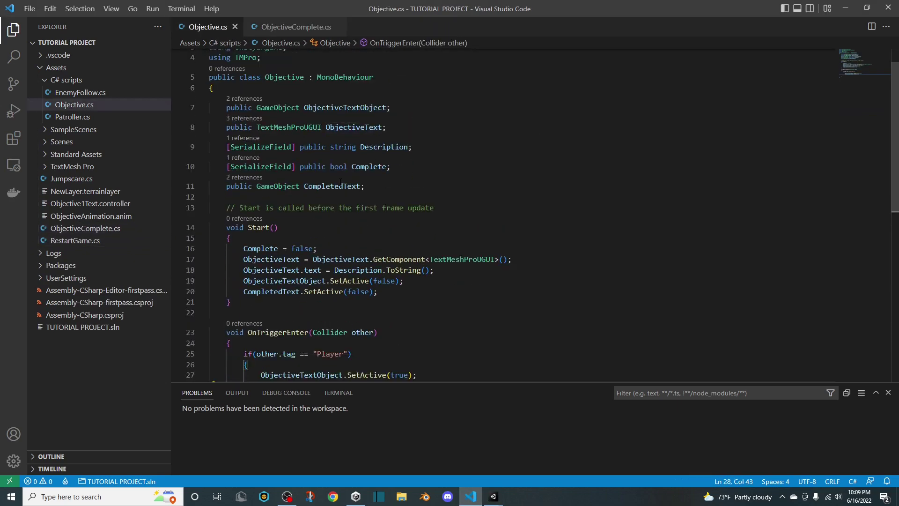
{"action": "scroll", "coordinate": [340, 183], "scroll_direction": "down", "scroll_amount": 4}
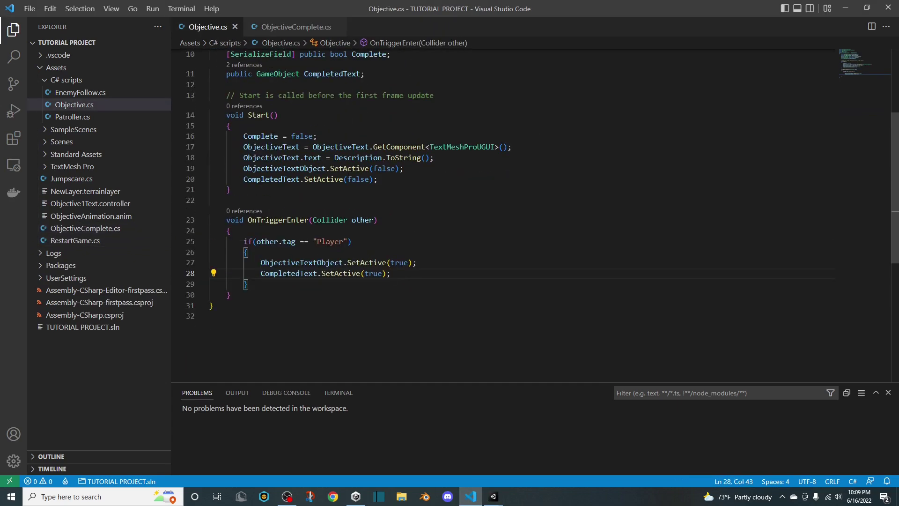
{"action": "left_click", "coordinate": [230, 126]}
{"action": "left_click", "coordinate": [251, 115]}
{"action": "left_click", "coordinate": [266, 136]}
{"action": "left_click", "coordinate": [296, 136]}
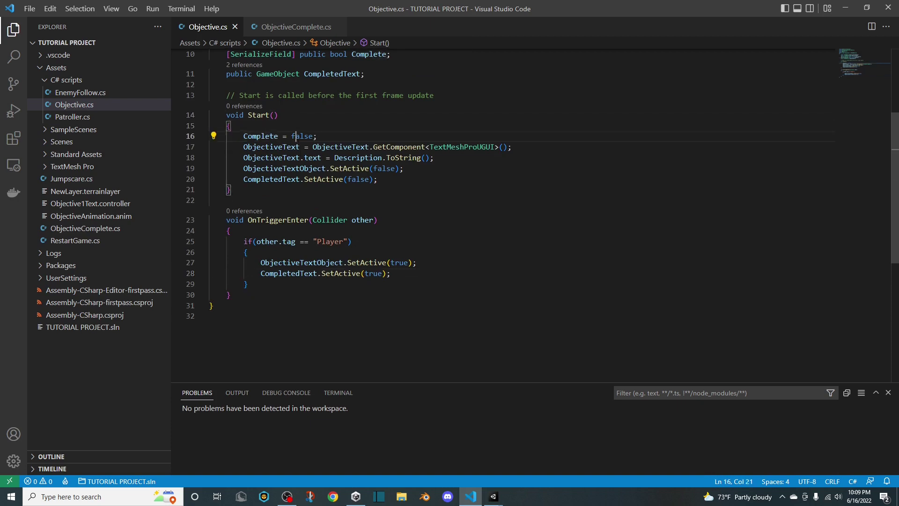
{"action": "left_click", "coordinate": [298, 147]}
{"action": "left_click", "coordinate": [287, 136]}
{"action": "left_click", "coordinate": [297, 147]}
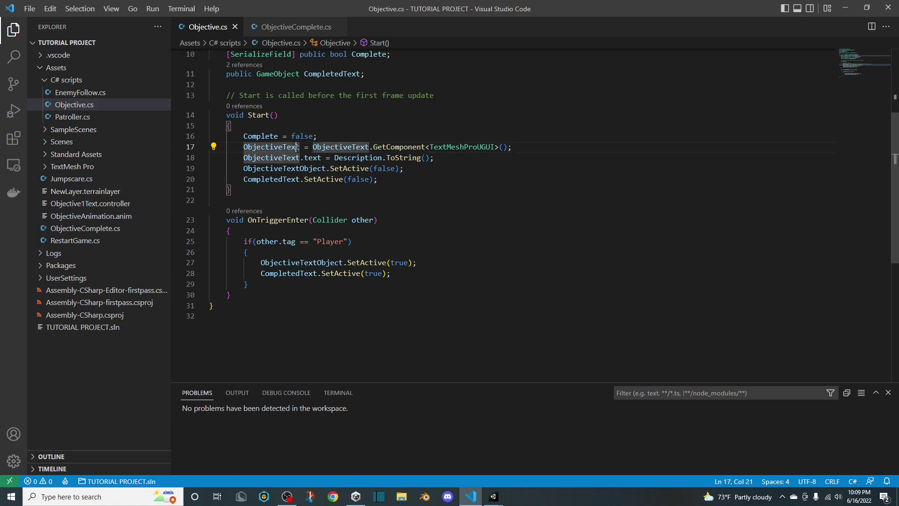
{"action": "left_click", "coordinate": [427, 139]}
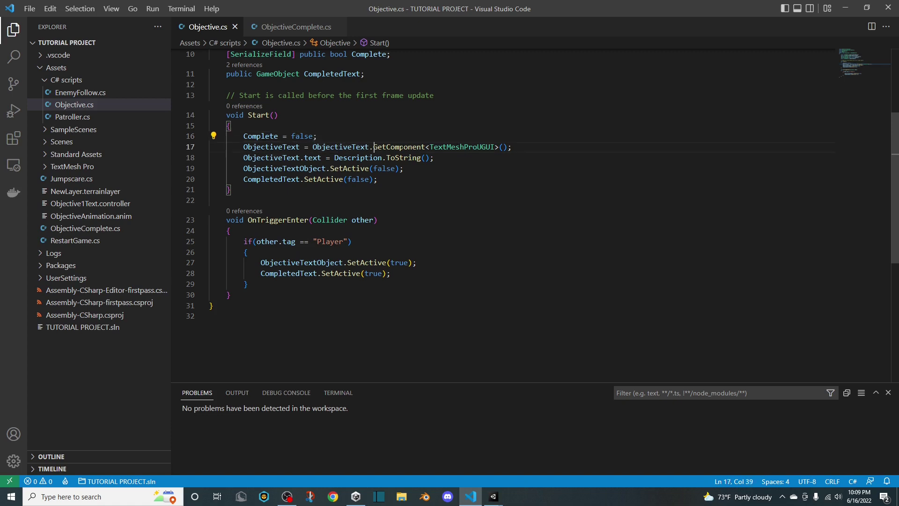
{"action": "left_click", "coordinate": [470, 147]}
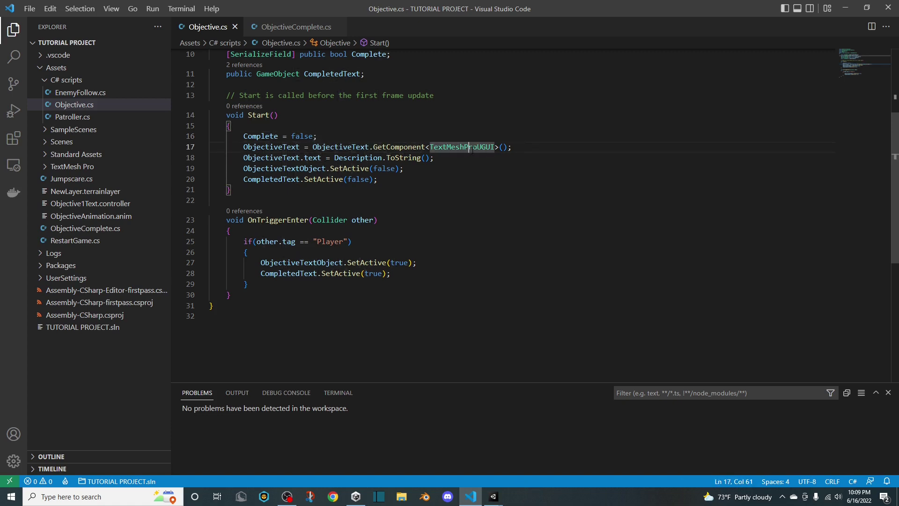
Examine the line assigning Description to ObjectiveText.text and trace Description to its serialized string declaration
{"action": "left_click", "coordinate": [278, 158]}
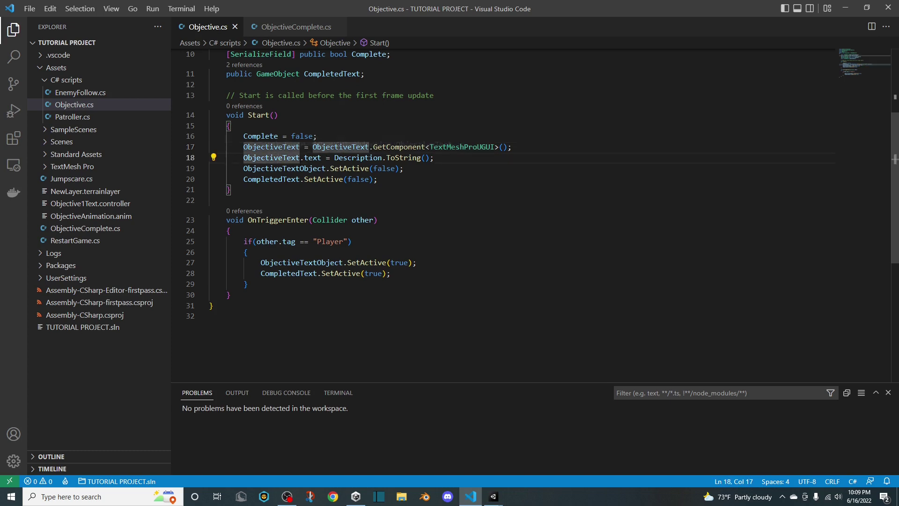
{"action": "left_click", "coordinate": [349, 168]}
{"action": "mouse_move", "coordinate": [434, 158]}
{"action": "left_mouse_down"}
{"action": "mouse_move", "coordinate": [391, 158]}
{"action": "mouse_move", "coordinate": [418, 158]}
{"action": "left_mouse_up"}
{"action": "left_click", "coordinate": [356, 157]}
{"action": "scroll", "coordinate": [395, 159], "scroll_direction": "up", "scroll_amount": 2}
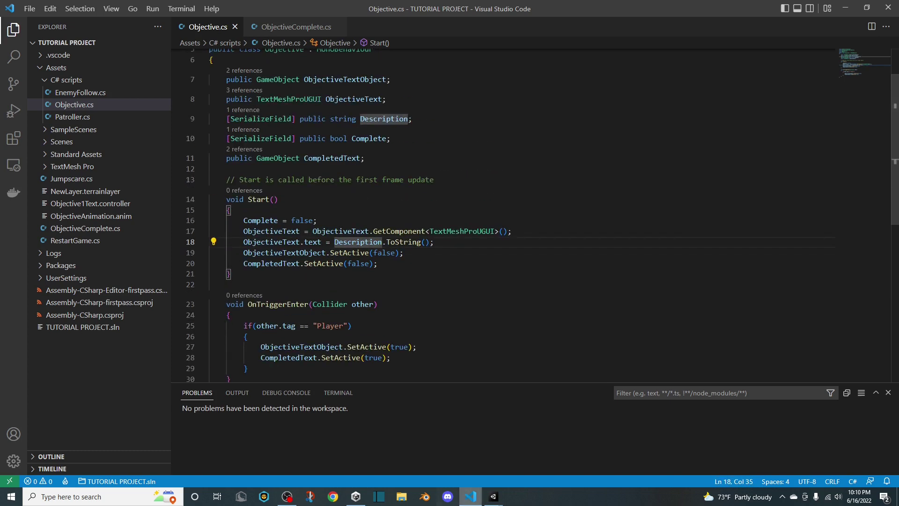
Switch to Unity to inspect the Objective block's Description field, and return to Objective.cs in Visual Studio Code
{"action": "mouse_move", "coordinate": [494, 491]}
{"action": "left_click", "coordinate": [591, 427]}
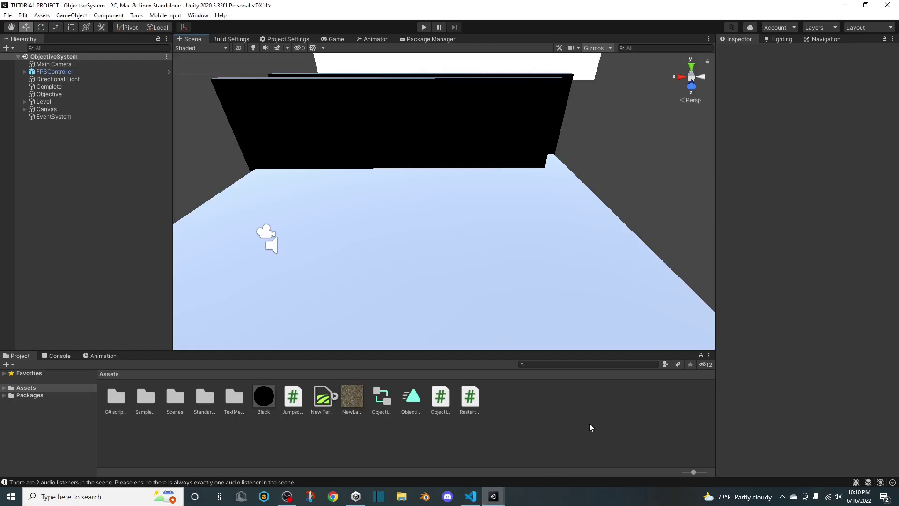
{"action": "left_click", "coordinate": [47, 95]}
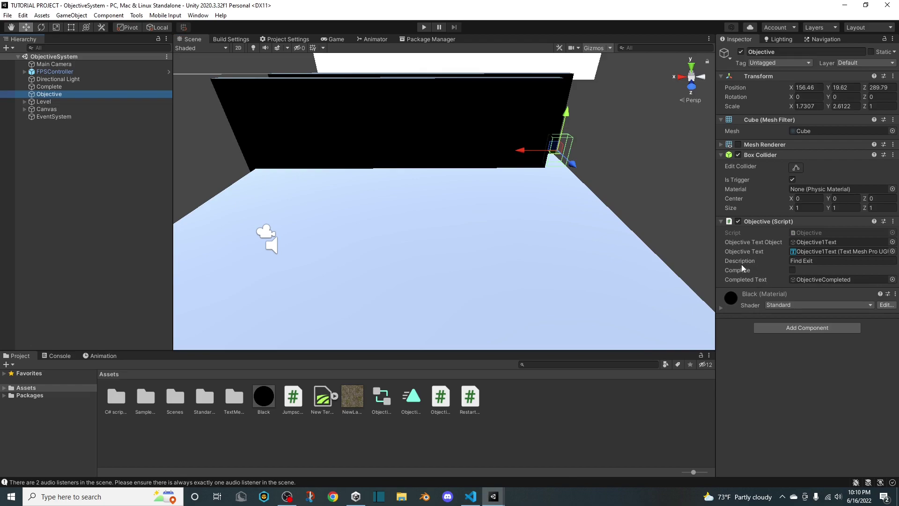
{"action": "left_click", "coordinate": [762, 260]}
{"action": "left_click", "coordinate": [469, 497]}
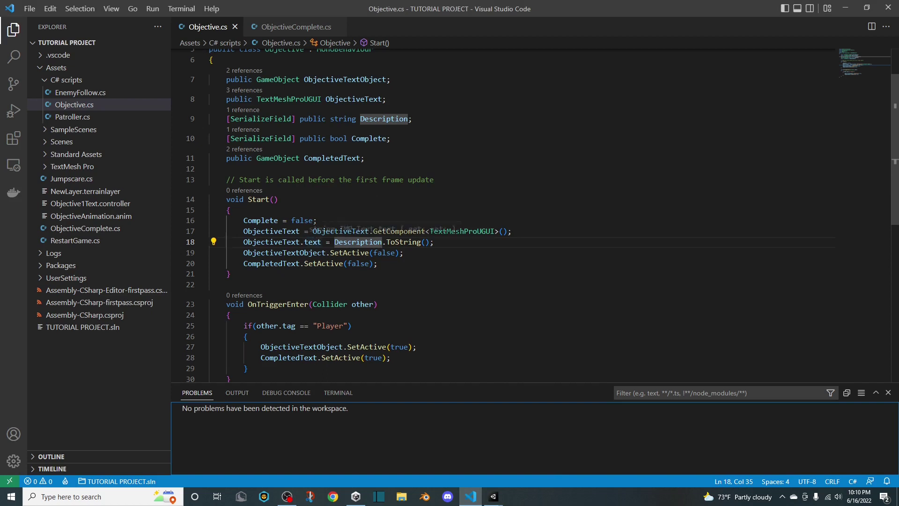
Examine the ObjectiveText.text assignment and the ObjectiveTextObject.SetActive(false) line in the Start method of Objective.cs
{"action": "left_click", "coordinate": [283, 242]}
{"action": "left_click", "coordinate": [313, 253]}
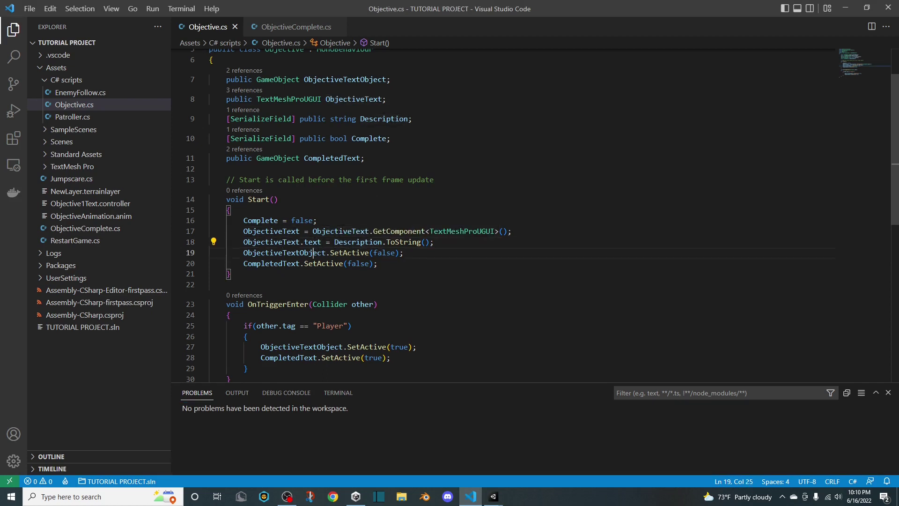
{"action": "scroll", "coordinate": [367, 318], "scroll_direction": "down", "scroll_amount": 2}
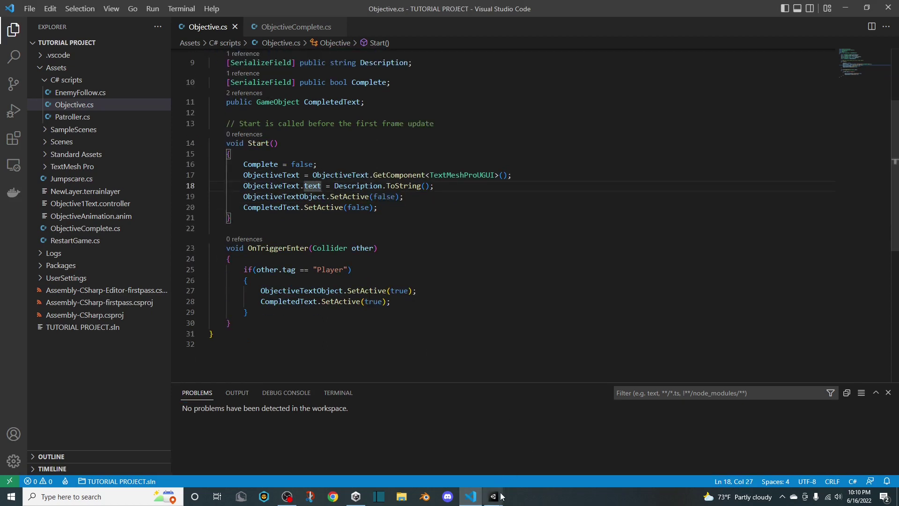
Switch to Unity and set the Objective block's Description to "fhjsahdfosd"
{"action": "mouse_move", "coordinate": [493, 496]}
{"action": "left_click", "coordinate": [543, 457]}
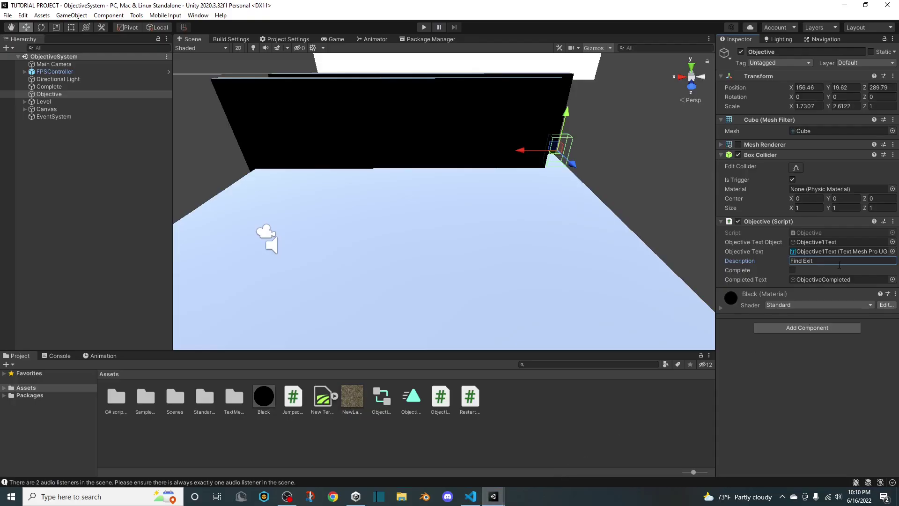
{"action": "type", "text": "fhjsahdfosd"}
Play-test the scene by walking the player into the dark corridor through the objective trigger, and stop the game
{"action": "left_click", "coordinate": [423, 27]}
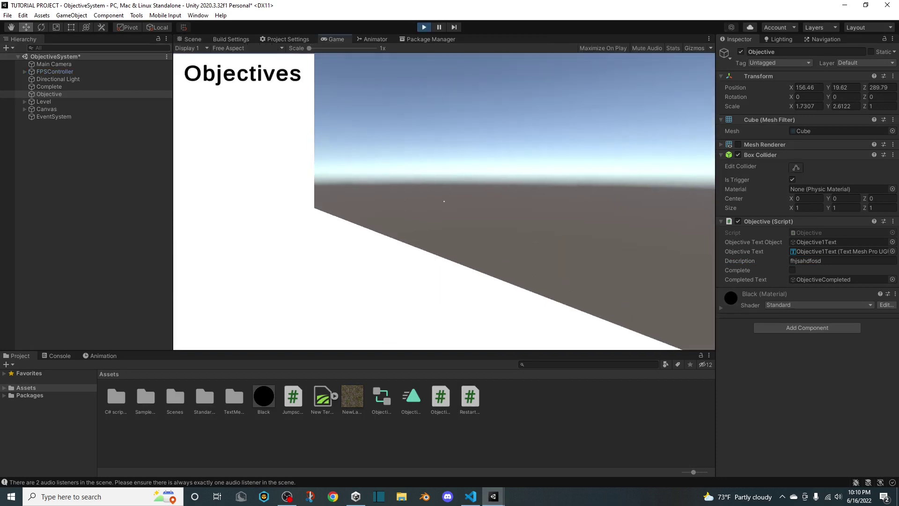
{"action": "key", "text": "w"}
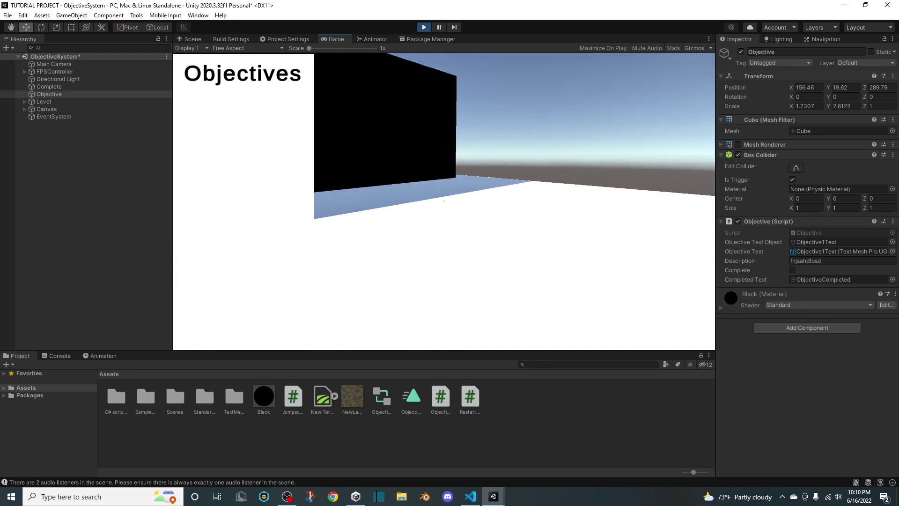
{"action": "key", "text": "w"}
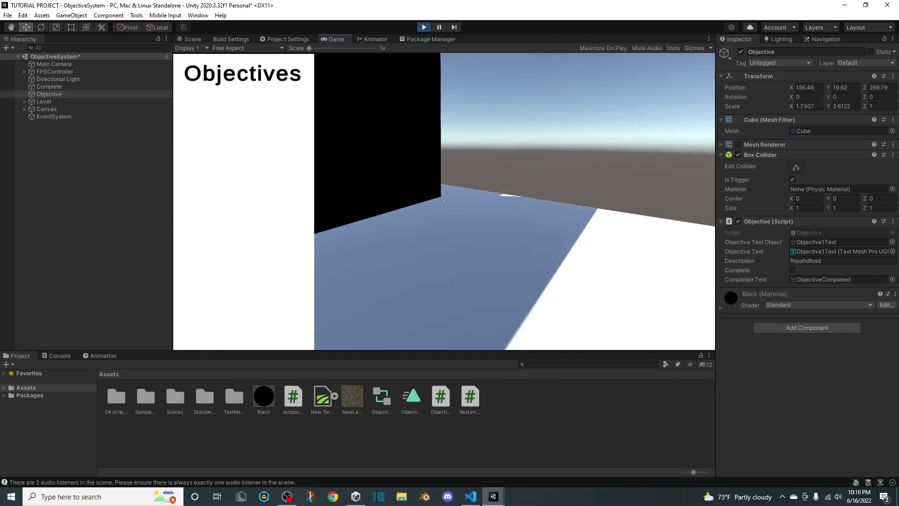
{"action": "key", "text": "w"}
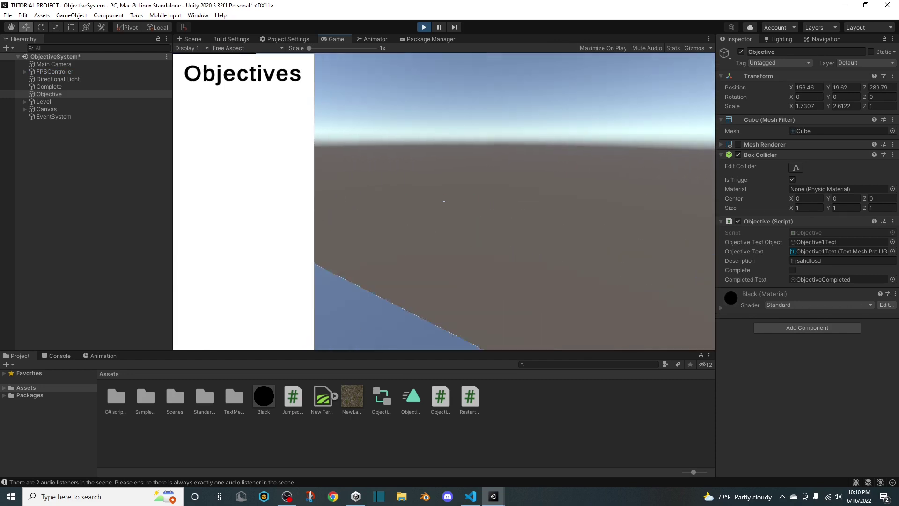
{"action": "key", "text": "w"}
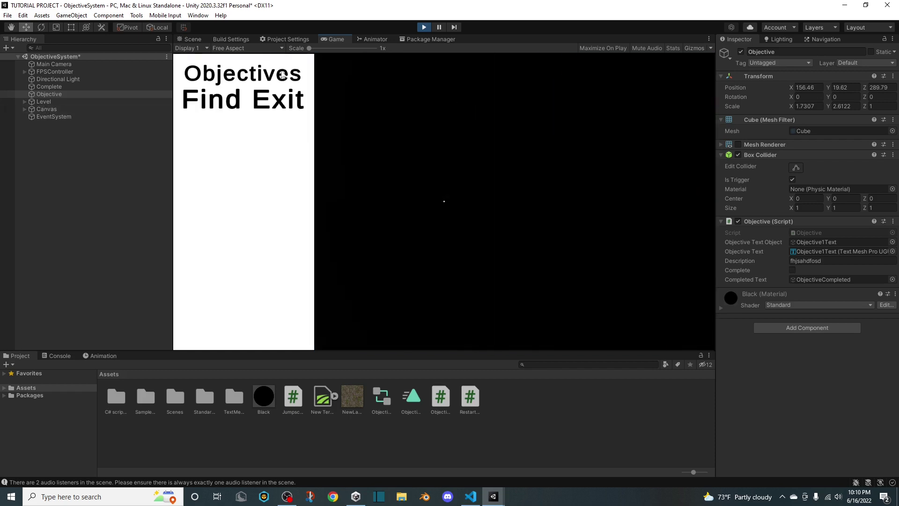
{"action": "key", "text": "Escape"}
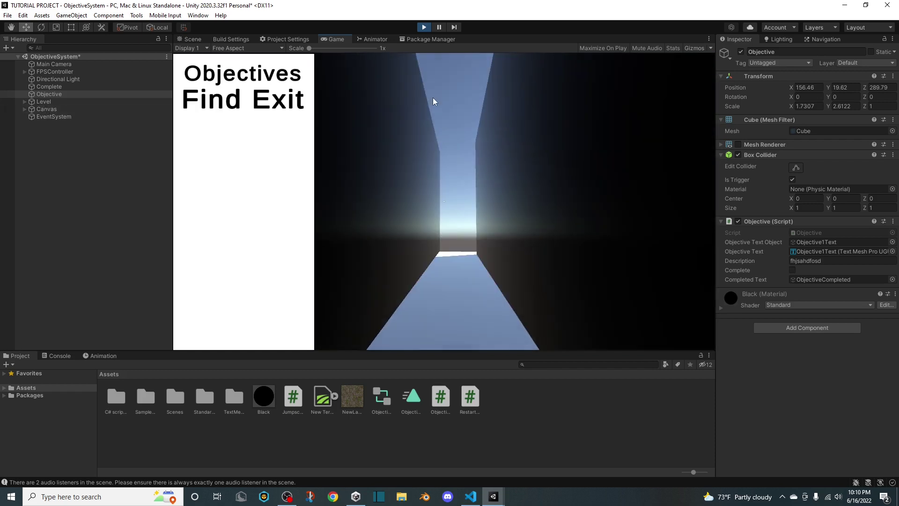
{"action": "left_click", "coordinate": [424, 27]}
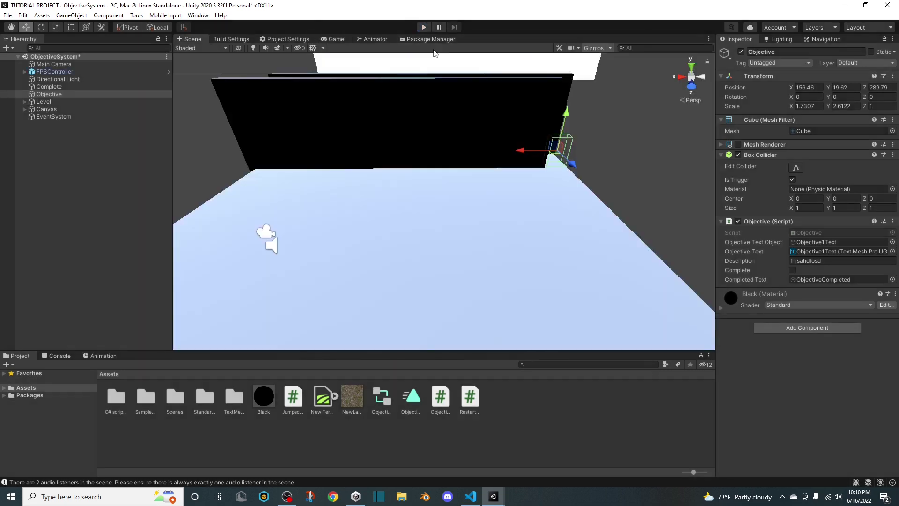
Run the game again, walk through the objective trigger to check the new description text on screen, and stop playing
{"action": "left_click", "coordinate": [418, 28]}
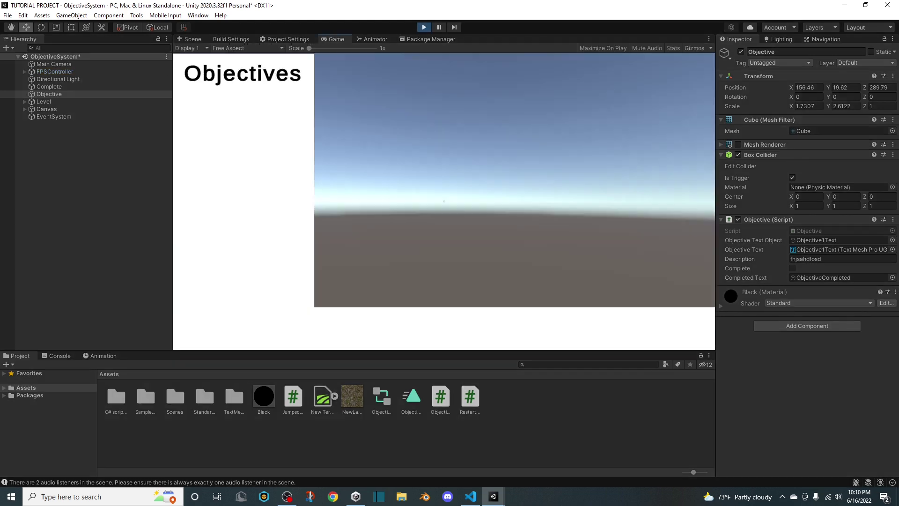
{"action": "key", "text": "w"}
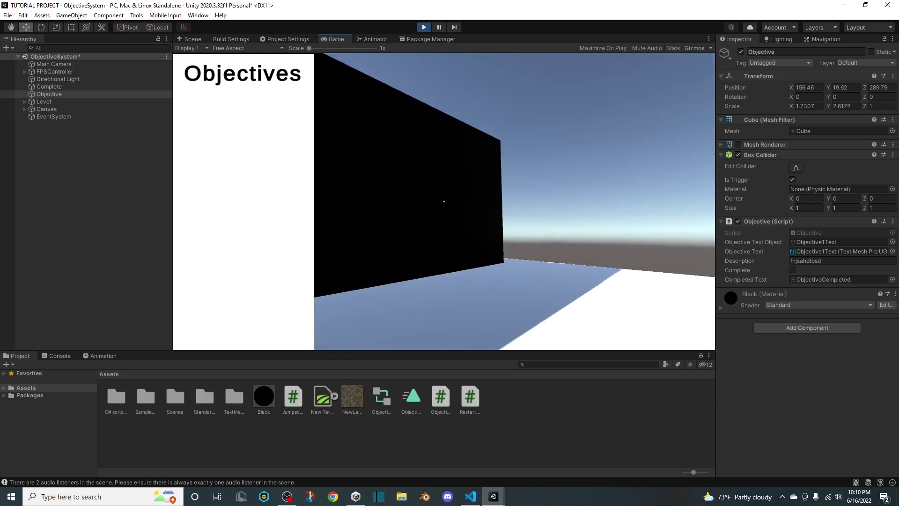
{"action": "key", "text": "w"}
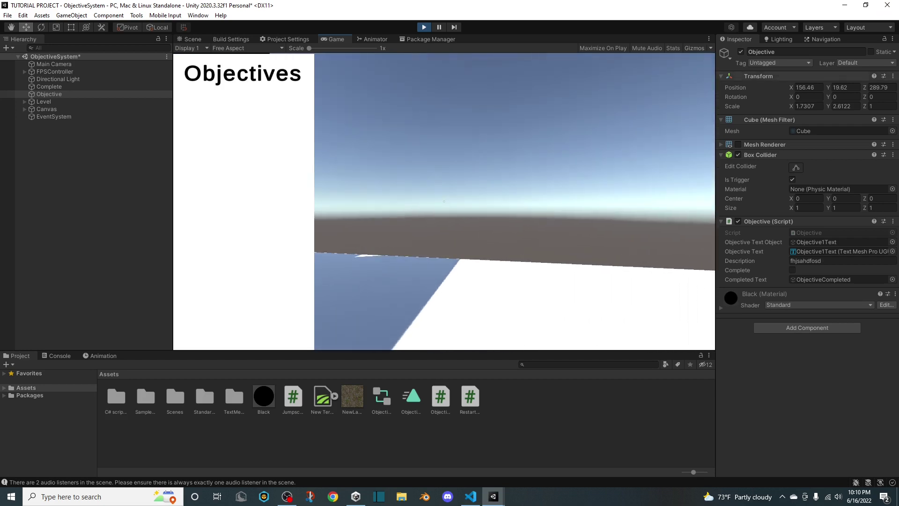
{"action": "key", "text": "w"}
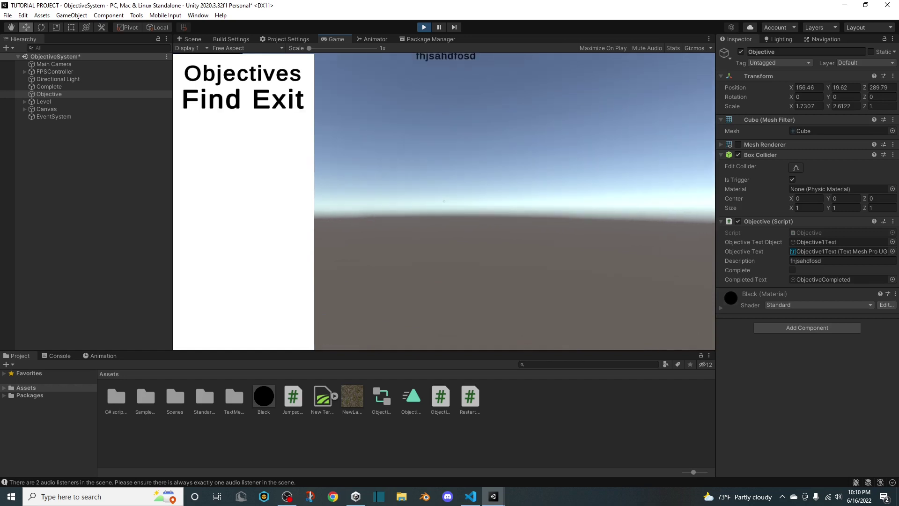
{"action": "key", "text": "Escape"}
{"action": "left_click", "coordinate": [424, 28]}
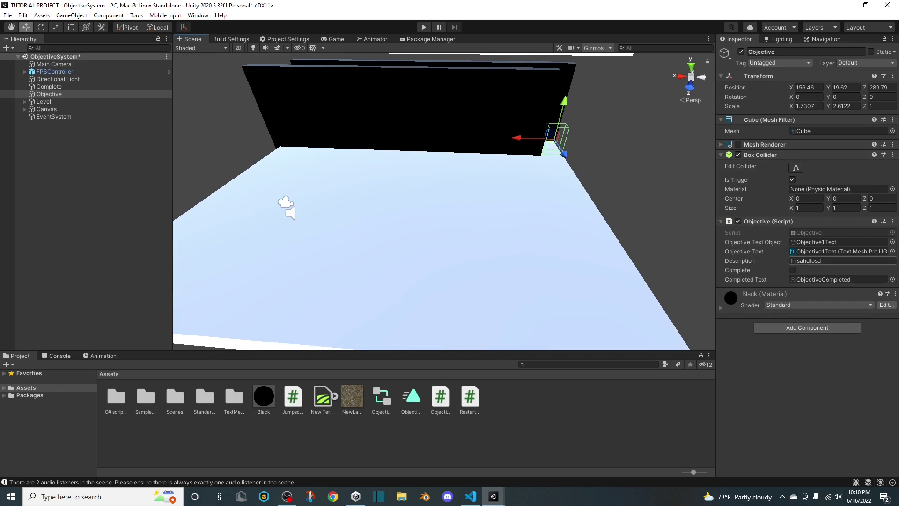
Switch to Visual Studio Code and examine the Description.ToString and SetActive(false) lines along with the ObjectiveTextObject declaration
{"action": "left_click_drag", "start_coordinate": [811, 263], "coordinate": [796, 264]}
{"action": "left_click", "coordinate": [471, 496]}
{"action": "left_click", "coordinate": [413, 185]}
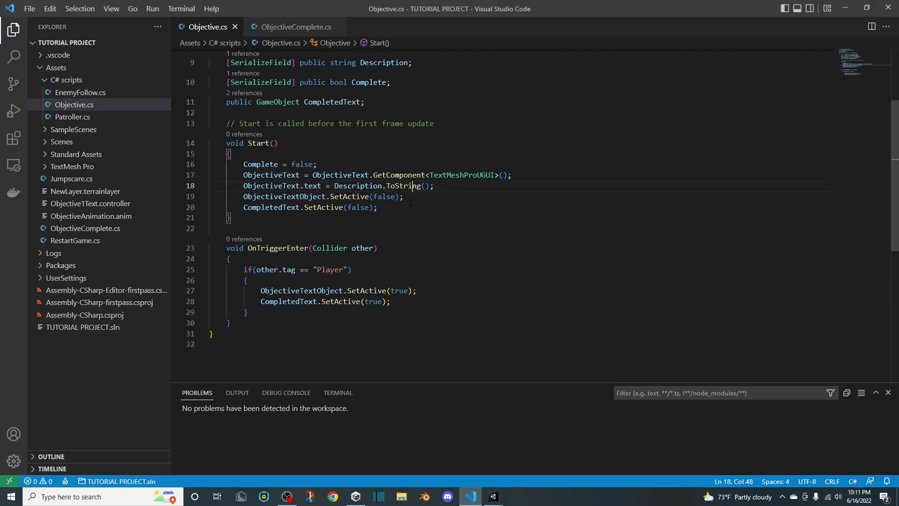
{"action": "left_click", "coordinate": [360, 207]}
{"action": "left_click", "coordinate": [295, 207]}
{"action": "scroll", "coordinate": [299, 201], "scroll_direction": "up", "scroll_amount": 3}
{"action": "left_click", "coordinate": [314, 108]}
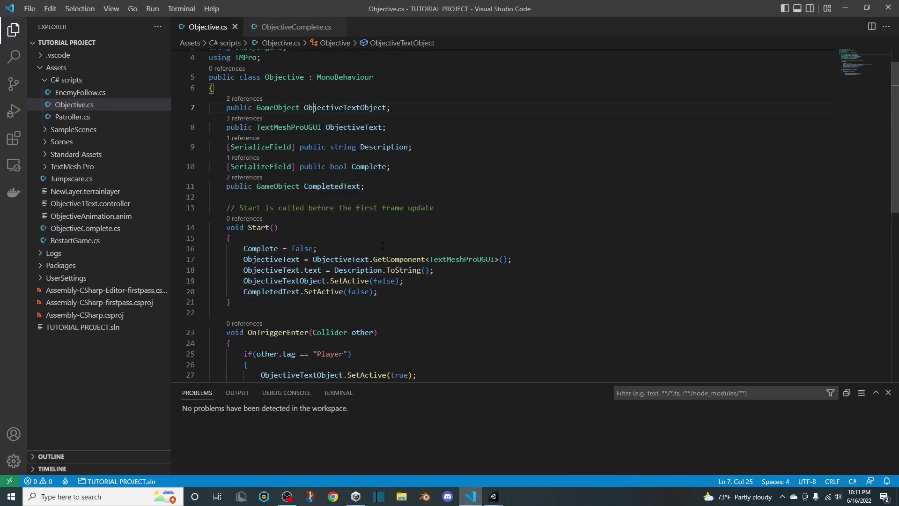
{"action": "left_click", "coordinate": [230, 302]}
Switch to Unity, trace the Objective block's Objective Text Object reference to Objective1Text, and inspect that text object
{"action": "left_click", "coordinate": [493, 497]}
{"action": "left_click", "coordinate": [563, 466]}
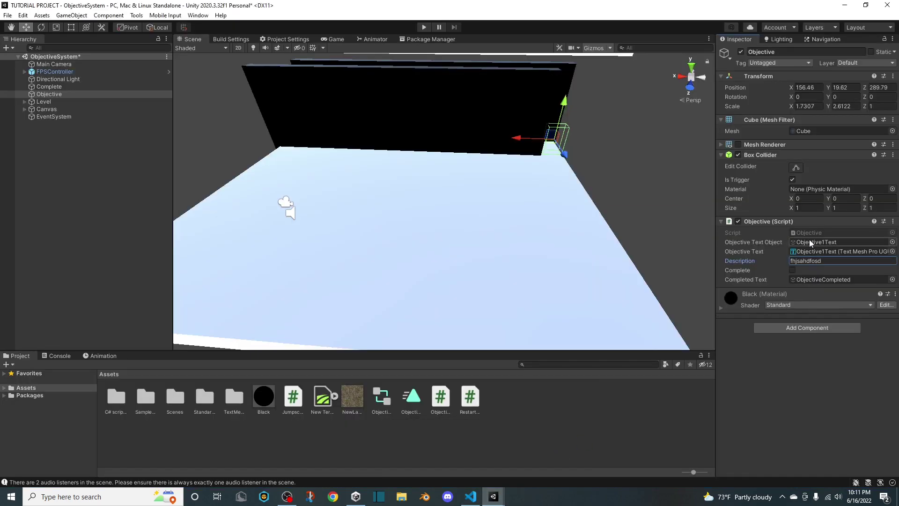
{"action": "left_click", "coordinate": [810, 242]}
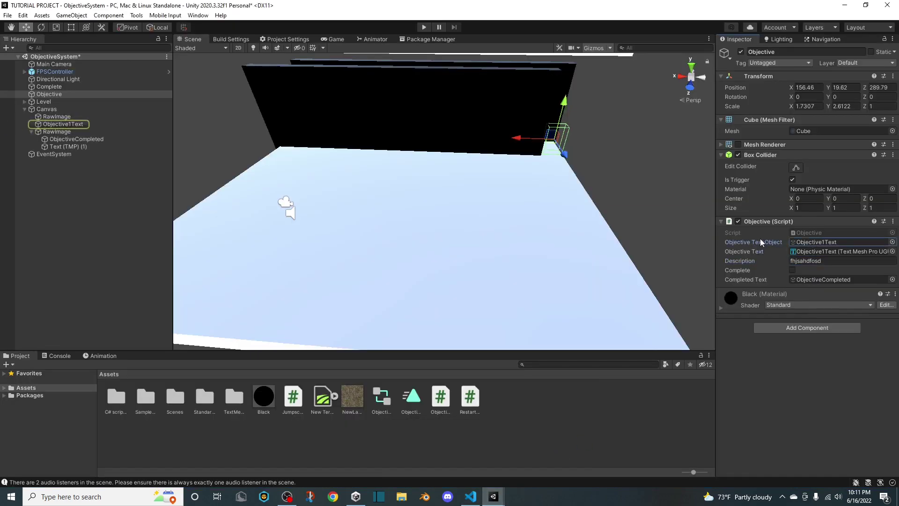
{"action": "left_click", "coordinate": [63, 124]}
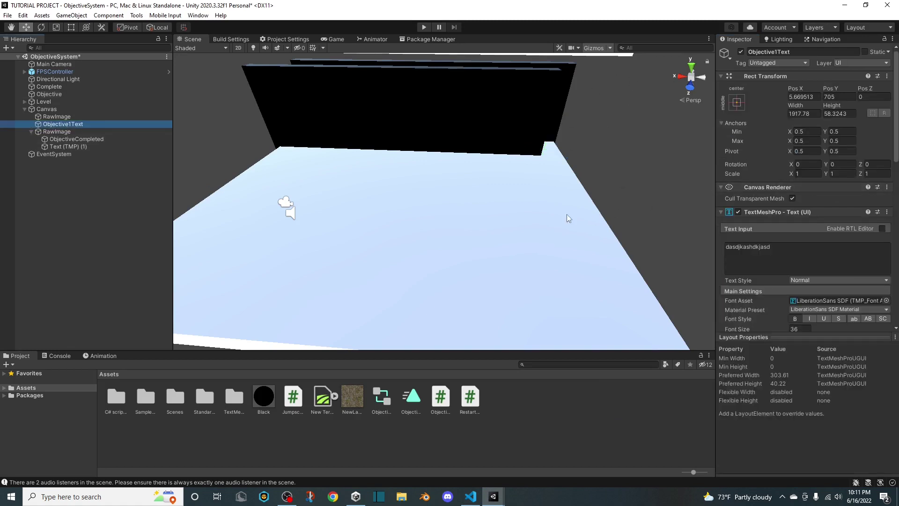
View the level around Objective1Text, check the text's ObjectiveAnimation keyframes, and return to the project assets
{"action": "right_click_drag", "start_coordinate": [567, 214], "coordinate": [337, 351]}
{"action": "key", "text": "d"}
{"action": "key", "text": "w"}
{"action": "left_click", "coordinate": [76, 125]}
{"action": "left_click", "coordinate": [104, 356]}
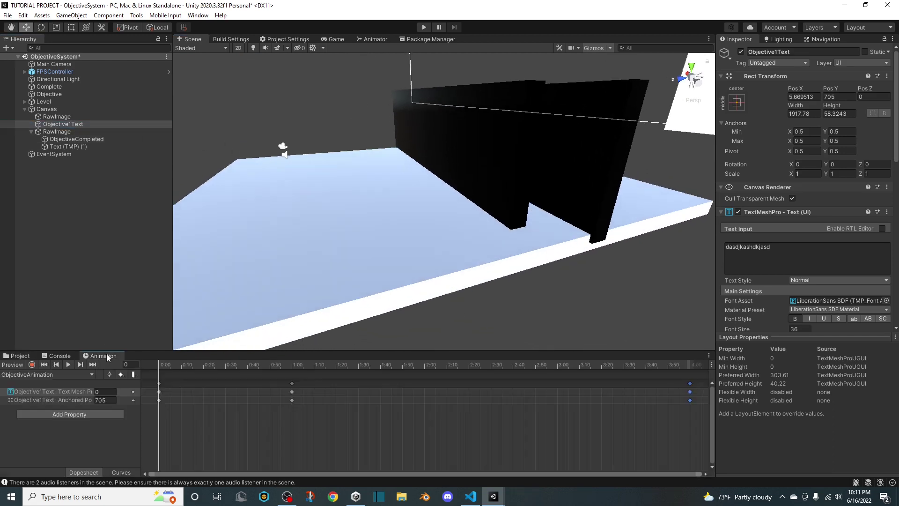
{"action": "left_click", "coordinate": [21, 357]}
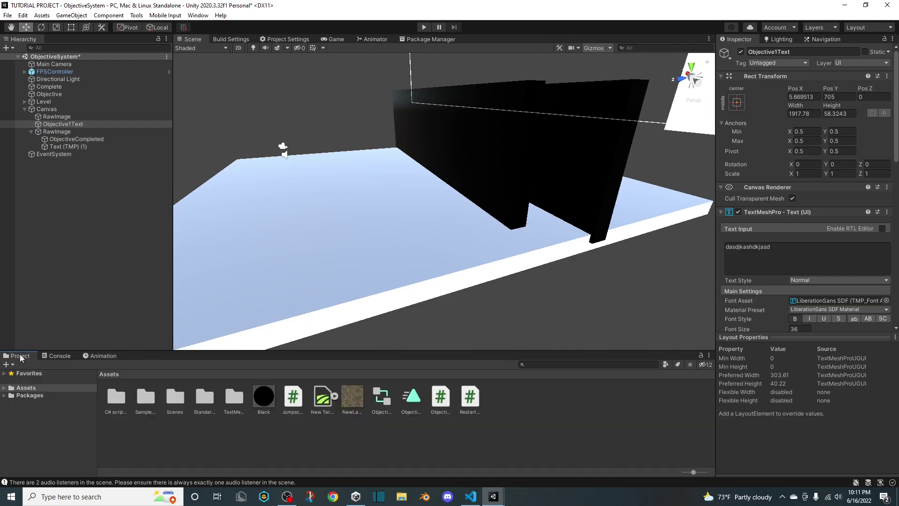
Switch to Visual Studio Code and examine the CompletedText.SetActive(false) line in the Start method
{"action": "left_click", "coordinate": [469, 496]}
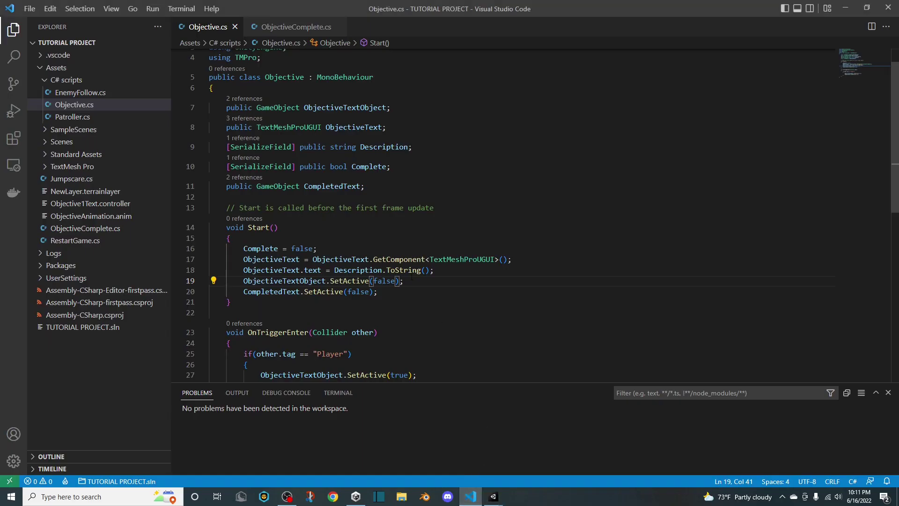
{"action": "scroll", "coordinate": [386, 304], "scroll_direction": "down", "scroll_amount": 1}
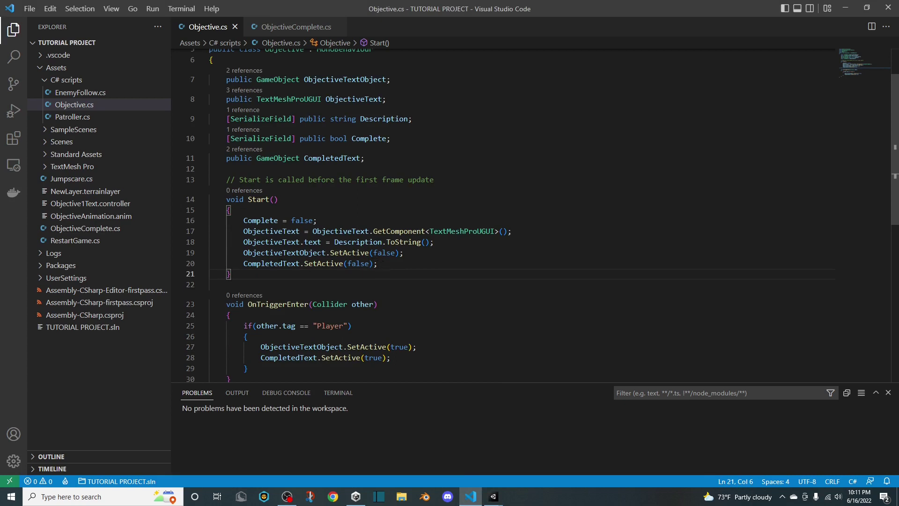
{"action": "left_click_drag", "start_coordinate": [248, 263], "coordinate": [384, 263]}
{"action": "left_click", "coordinate": [384, 263]}
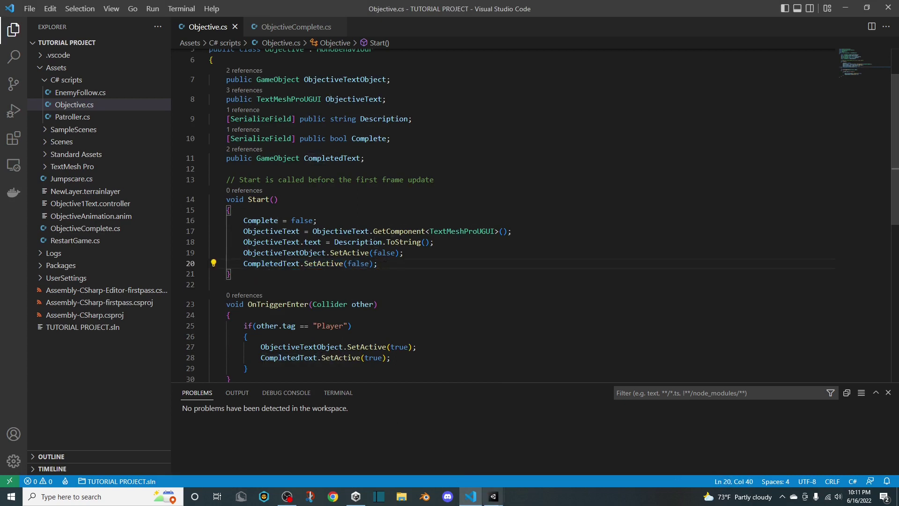
Switch to Unity, trace the Objective block's Completed Text reference to ObjectiveCompleted, and preview it in the Game view before returning to the Scene
{"action": "left_click", "coordinate": [494, 497]}
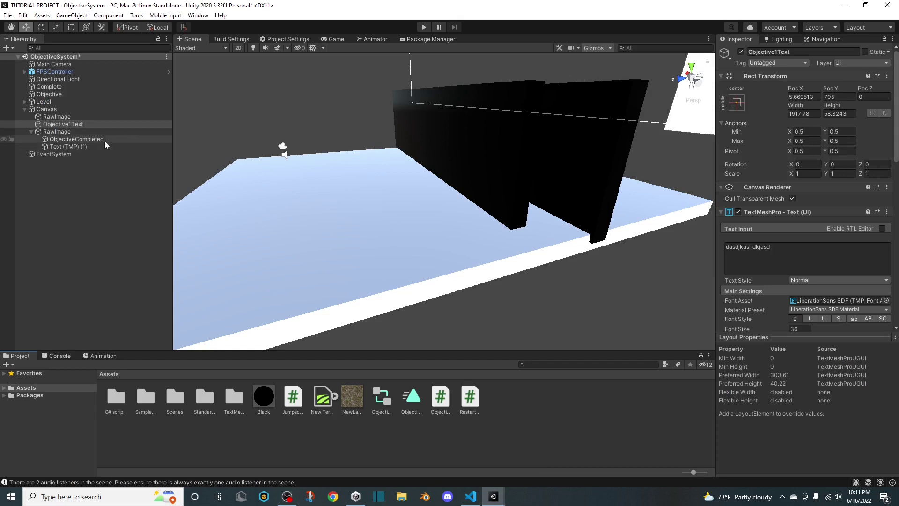
{"action": "left_click", "coordinate": [49, 94]}
{"action": "left_click", "coordinate": [828, 280]}
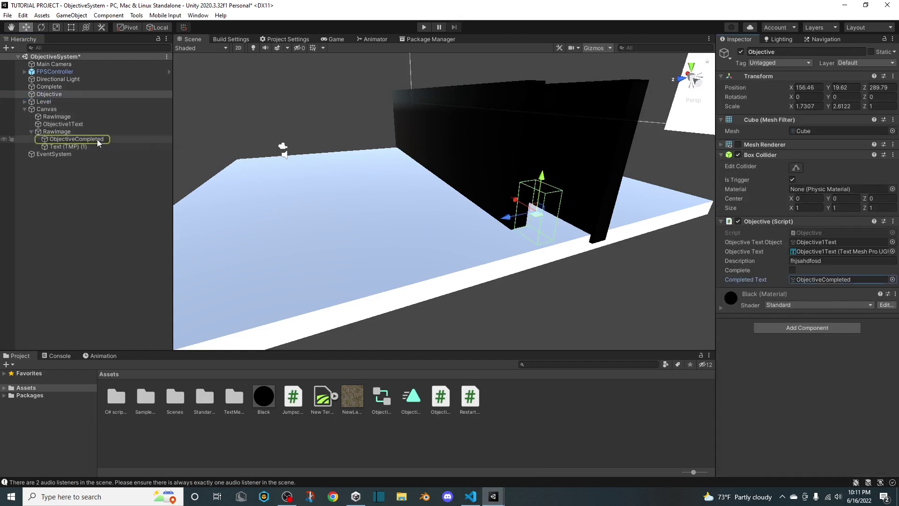
{"action": "double_click", "coordinate": [75, 139]}
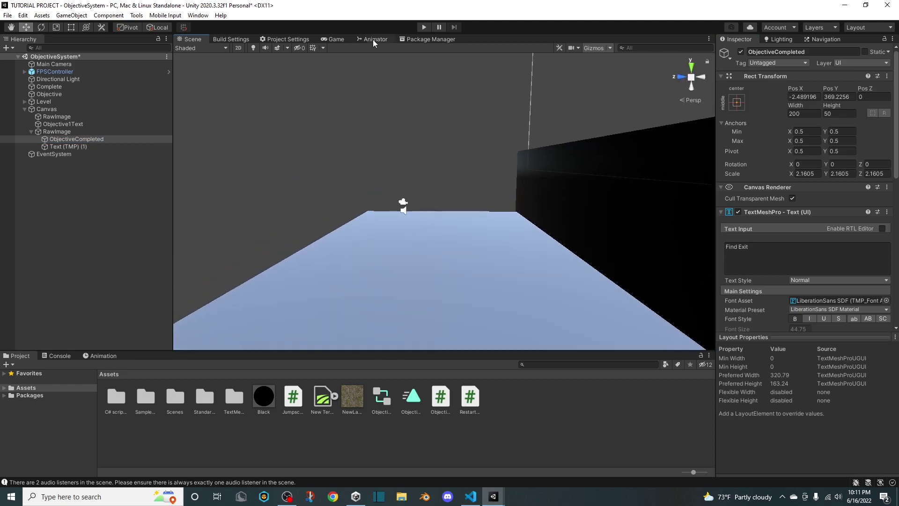
{"action": "left_click", "coordinate": [335, 38]}
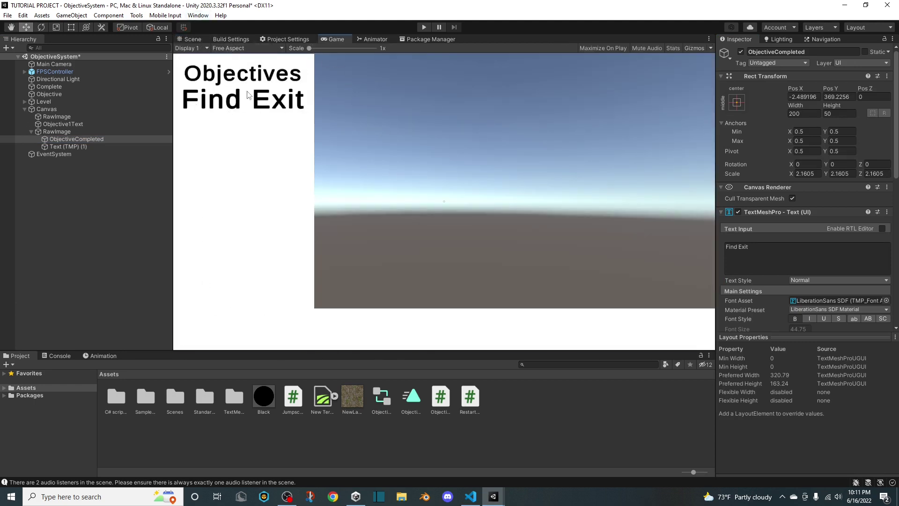
{"action": "left_click", "coordinate": [193, 39]}
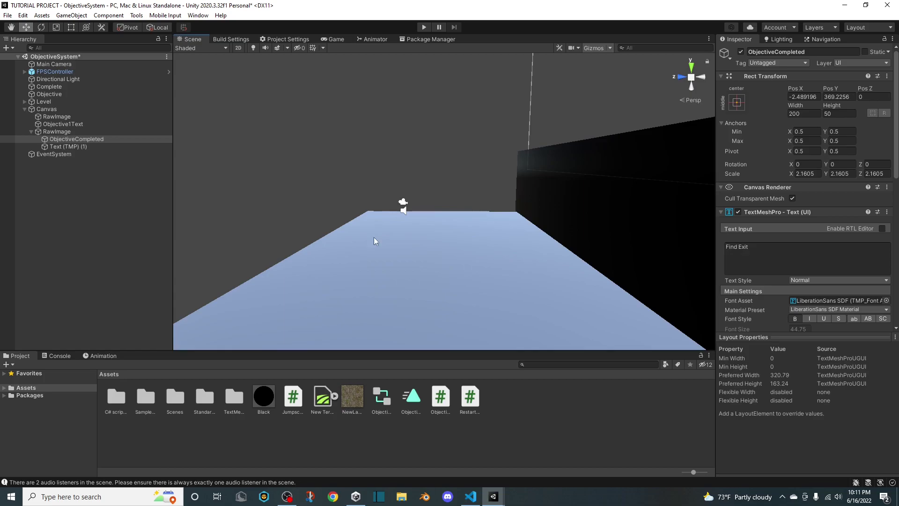
Switch to Visual Studio Code and examine the OnTriggerEnter(Collider other) method in Objective.cs
{"action": "left_click", "coordinate": [471, 496]}
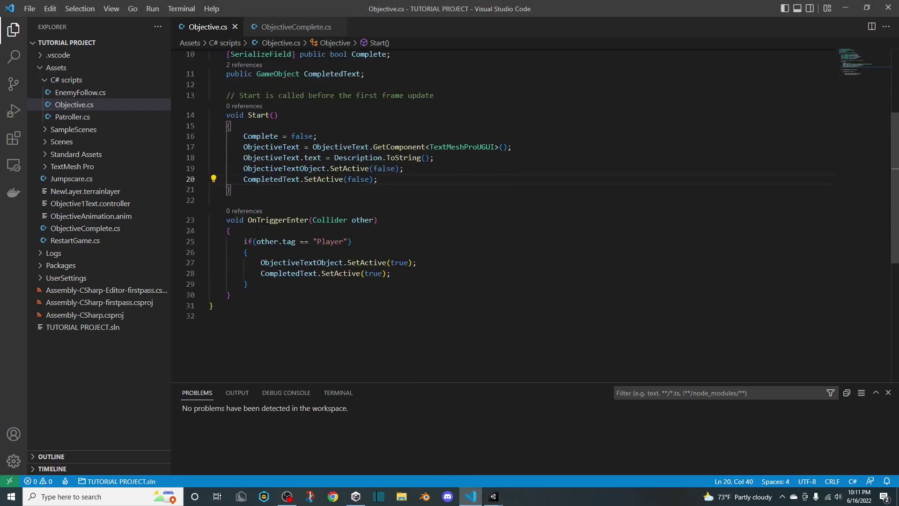
{"action": "left_click_drag", "start_coordinate": [234, 218], "coordinate": [231, 229]}
{"action": "left_click", "coordinate": [265, 220]}
{"action": "left_click", "coordinate": [291, 220]}
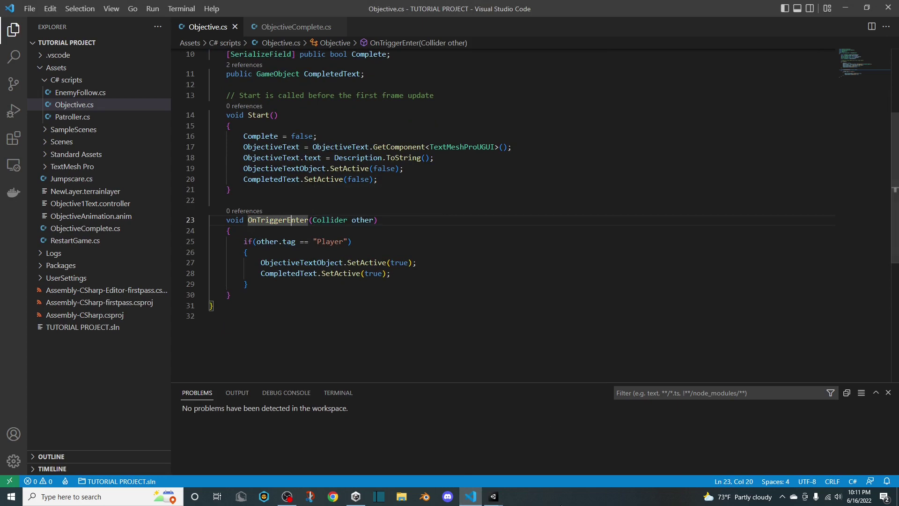
Switch to Unity and inspect the Objective trigger block at the corridor, including its Box Collider settings
{"action": "left_click", "coordinate": [499, 497]}
{"action": "left_click", "coordinate": [545, 461]}
{"action": "right_click_drag", "start_coordinate": [553, 209], "coordinate": [585, 196]}
{"action": "key", "text": "w"}
{"action": "left_click", "coordinate": [43, 95]}
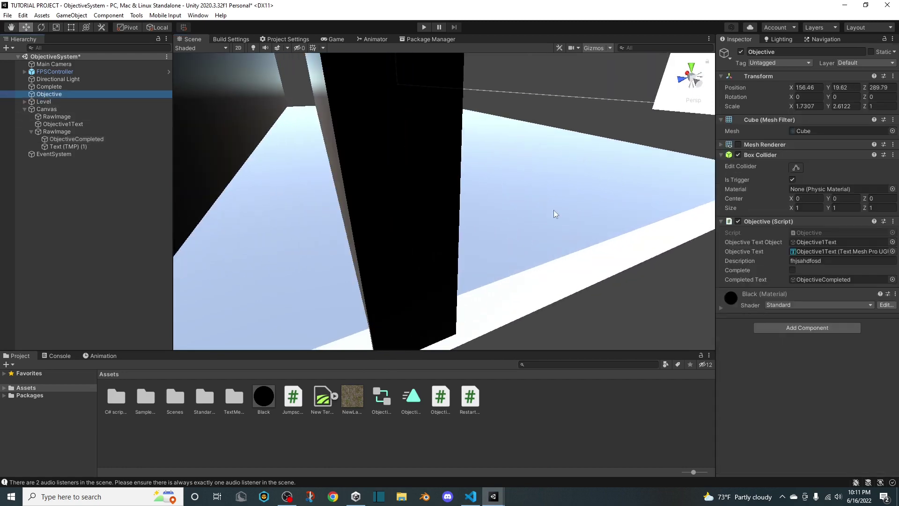
Switch to Visual Studio Code and examine the CompletedText.SetActive(true) line inside the Player tag check
{"action": "left_click", "coordinate": [471, 497]}
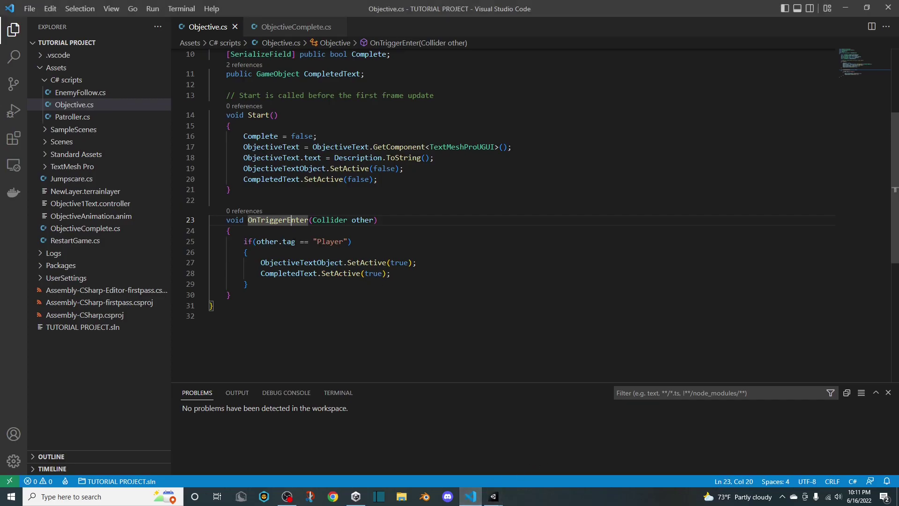
{"action": "right_click", "coordinate": [314, 274]}
{"action": "key", "text": "Escape"}
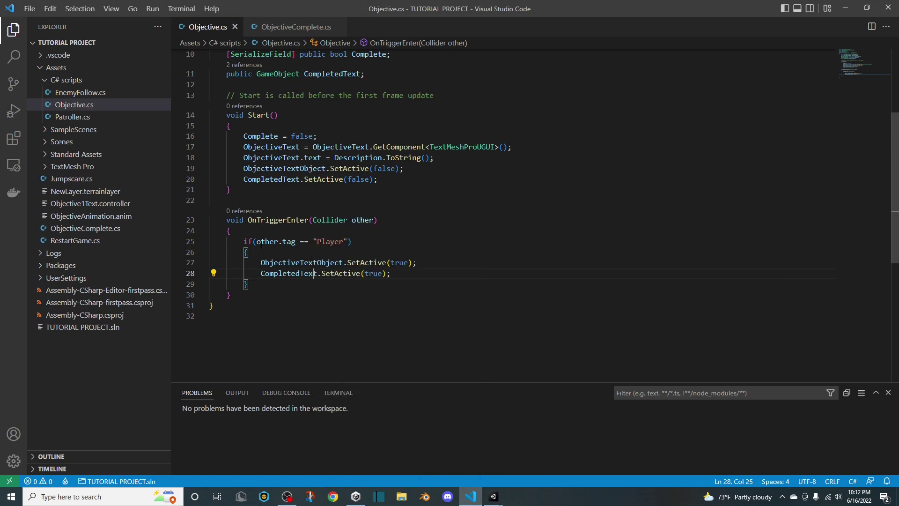
Examine the if(other.tag == "Player") condition in the OnTriggerEnter method of Objective.cs
{"action": "left_click_drag", "start_coordinate": [239, 241], "coordinate": [316, 243]}
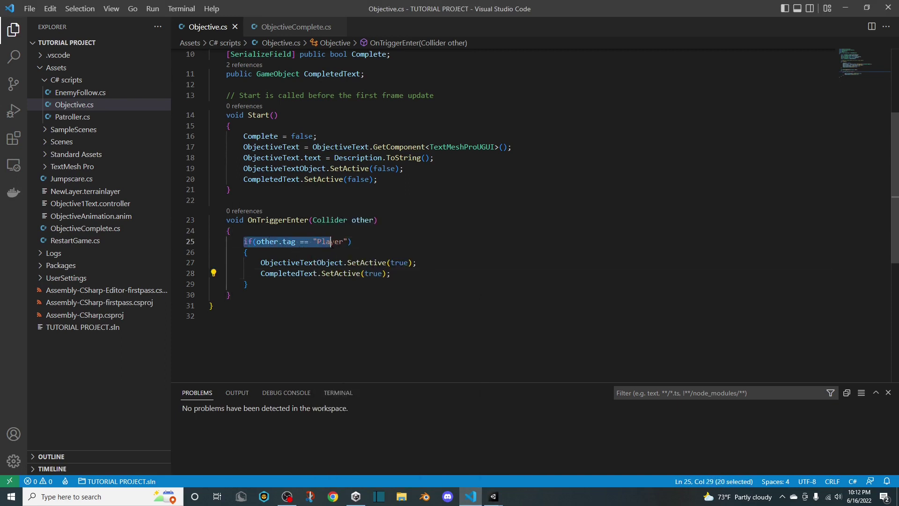
{"action": "left_click", "coordinate": [313, 241]}
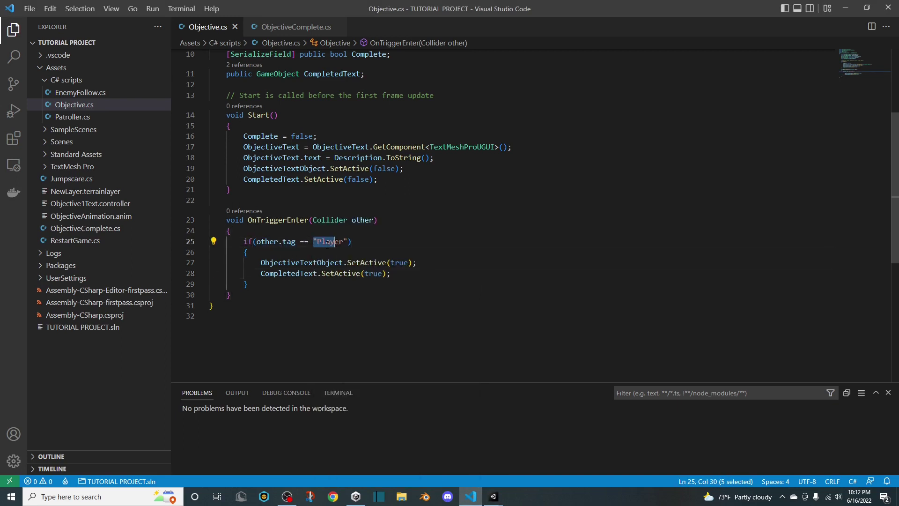
{"action": "left_click", "coordinate": [327, 241]}
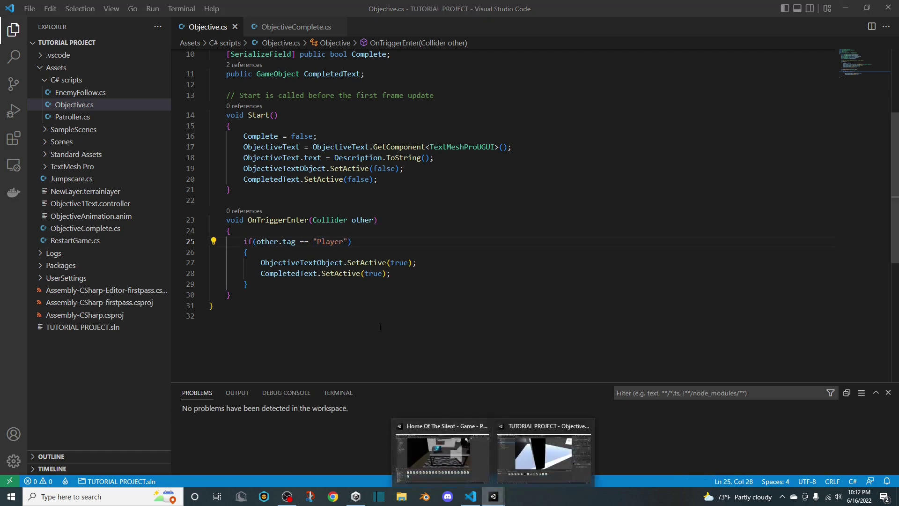
{"action": "left_click", "coordinate": [335, 242]}
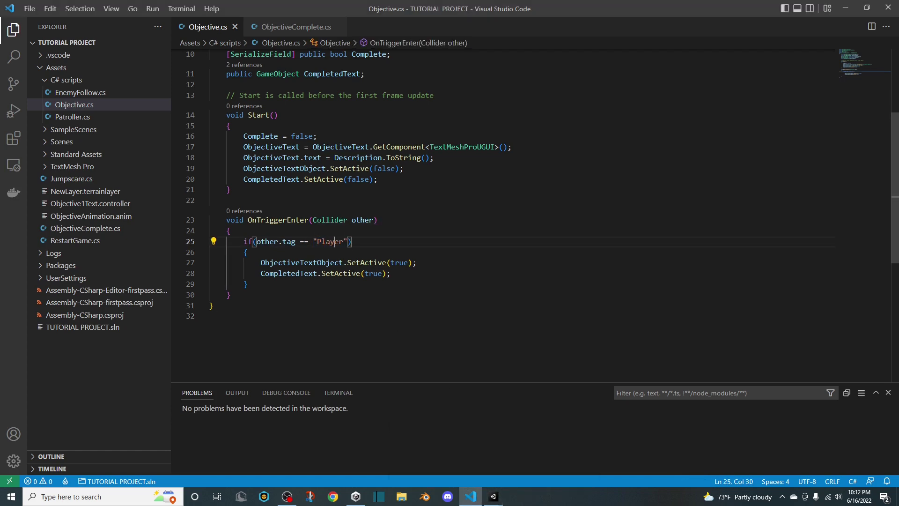
Switch to Unity and inspect the tag assigned to FPSController along with the available tag options
{"action": "mouse_move", "coordinate": [493, 496]}
{"action": "left_click", "coordinate": [548, 477]}
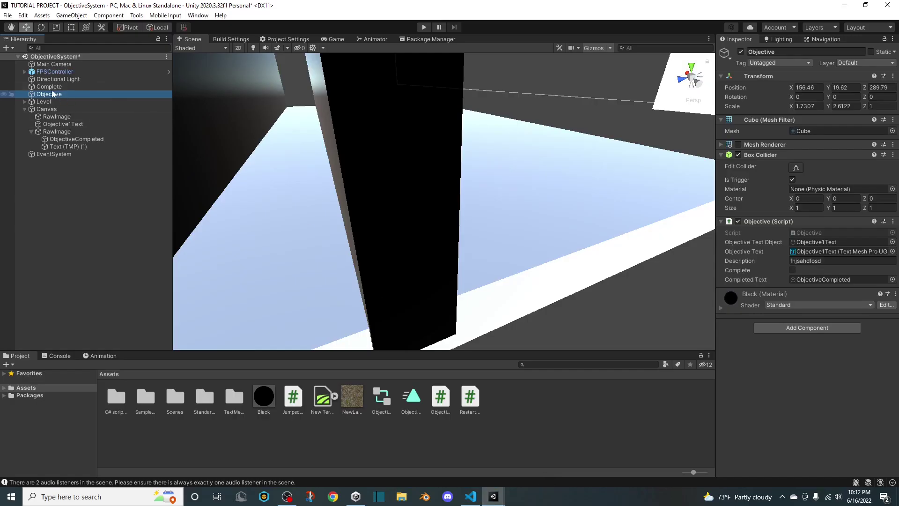
{"action": "left_click", "coordinate": [49, 72]}
{"action": "left_click", "coordinate": [763, 63]}
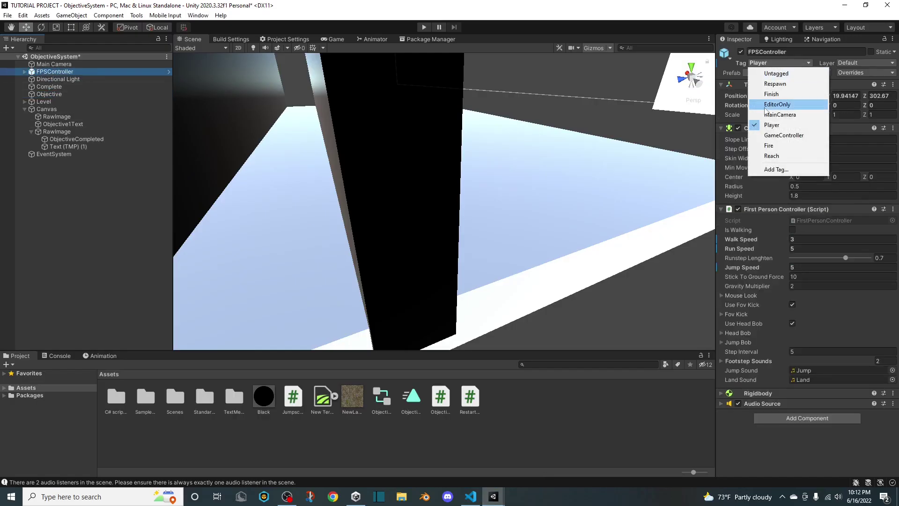
Switch to Visual Studio Code and review how Objective.cs activates CompletedText when the player enters the trigger
{"action": "left_click", "coordinate": [471, 497]}
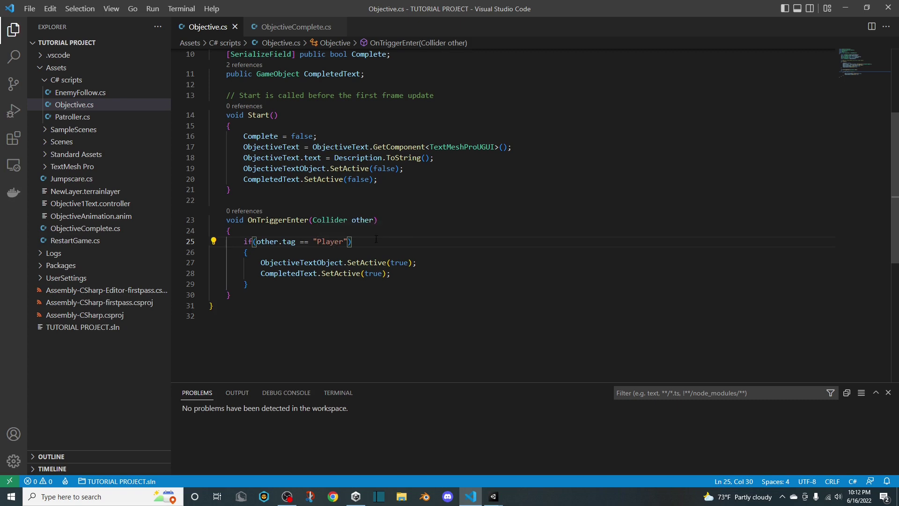
{"action": "left_click_drag", "start_coordinate": [299, 272], "coordinate": [370, 273]}
{"action": "double_click", "coordinate": [305, 273]}
{"action": "left_click", "coordinate": [369, 274]}
{"action": "left_click_drag", "start_coordinate": [285, 275], "coordinate": [362, 280]}
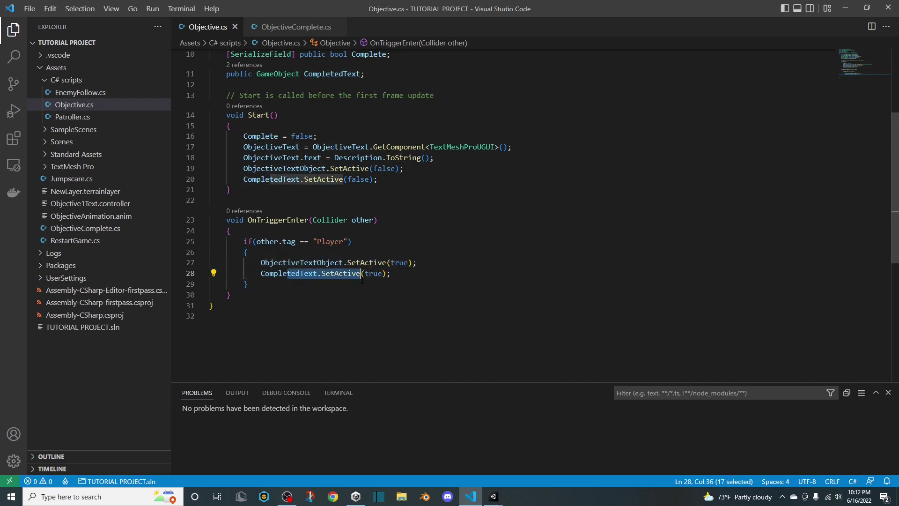
Switch to Unity, clear the object selection and save the ObjectiveSystem scene
{"action": "left_click", "coordinate": [495, 498]}
{"action": "left_click", "coordinate": [529, 456]}
{"action": "left_click", "coordinate": [69, 194]}
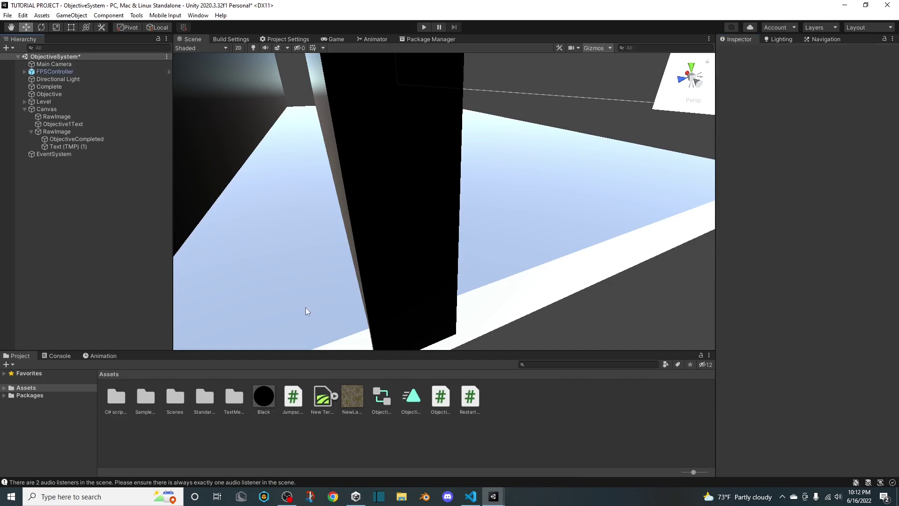
{"action": "key", "text": "ctrl+s"}
Collapse the Canvas hierarchy and inspect the script components on the Objective and Complete blocks
{"action": "left_click", "coordinate": [25, 109]}
{"action": "left_click", "coordinate": [49, 94]}
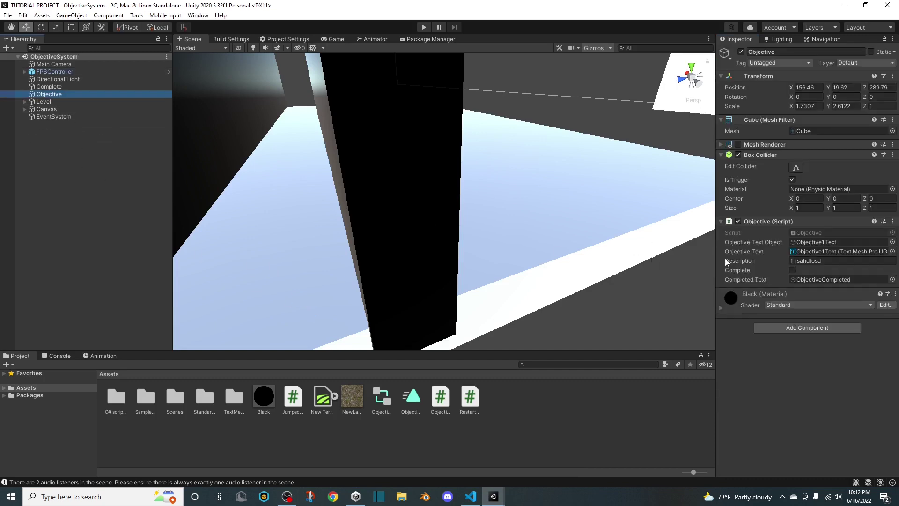
{"action": "key", "text": "Up"}
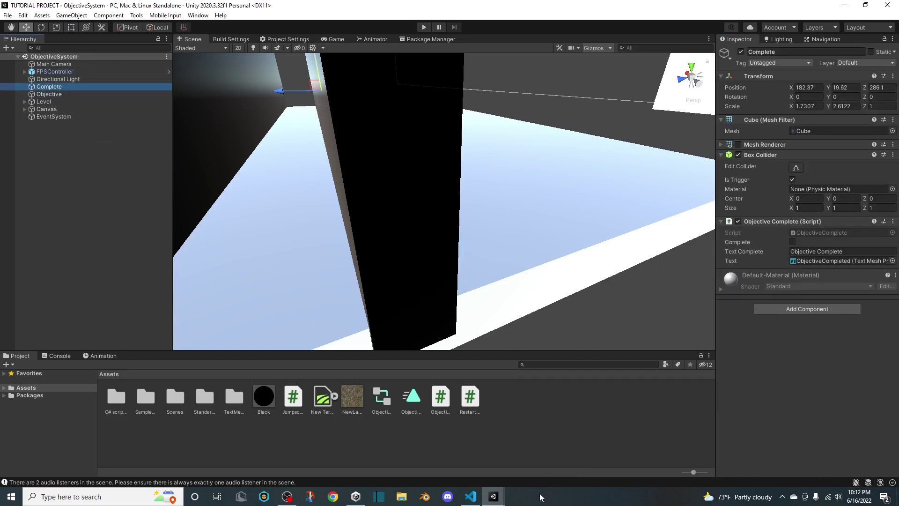
Switch to Visual Studio Code and examine the Complete, TextComplete and Text variable declarations in ObjectiveComplete.cs
{"action": "left_click", "coordinate": [471, 496]}
{"action": "left_click", "coordinate": [293, 27]}
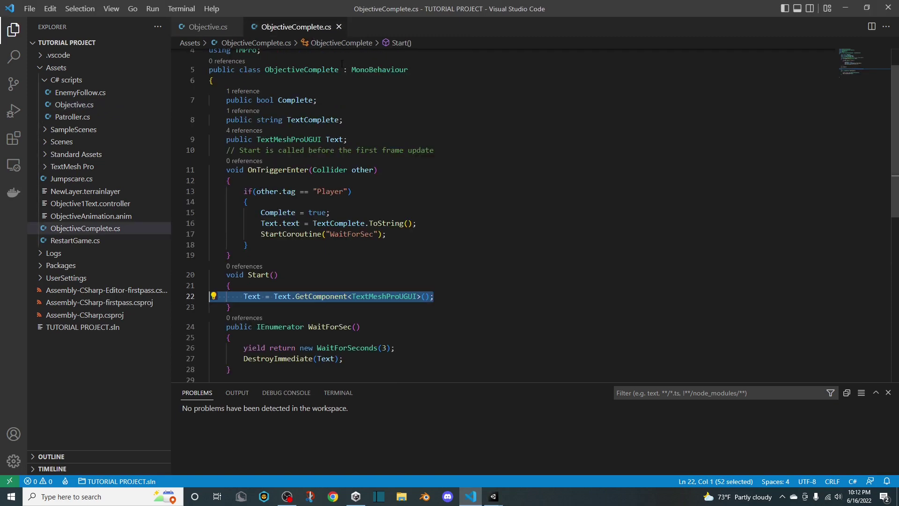
{"action": "left_click", "coordinate": [279, 99]}
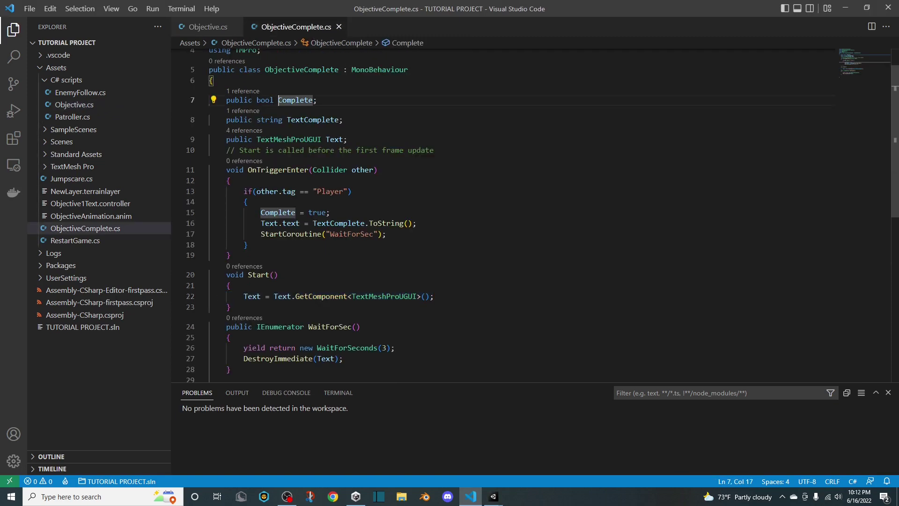
{"action": "left_click_drag", "start_coordinate": [244, 100], "coordinate": [301, 100]}
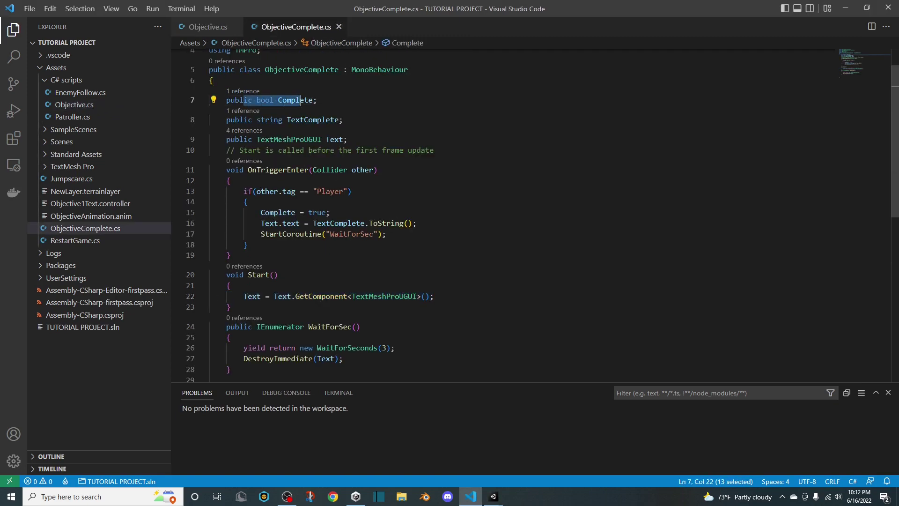
{"action": "left_click_drag", "start_coordinate": [239, 120], "coordinate": [335, 120]}
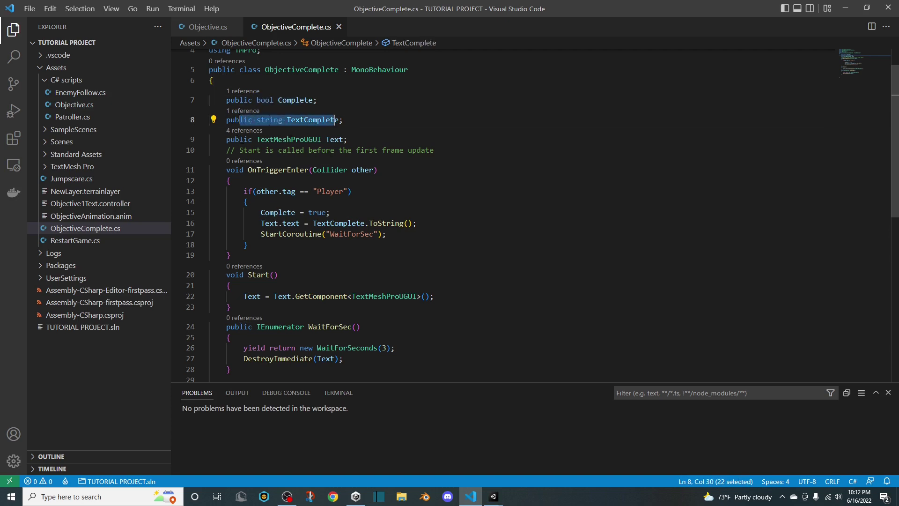
{"action": "left_click_drag", "start_coordinate": [252, 139], "coordinate": [330, 139]}
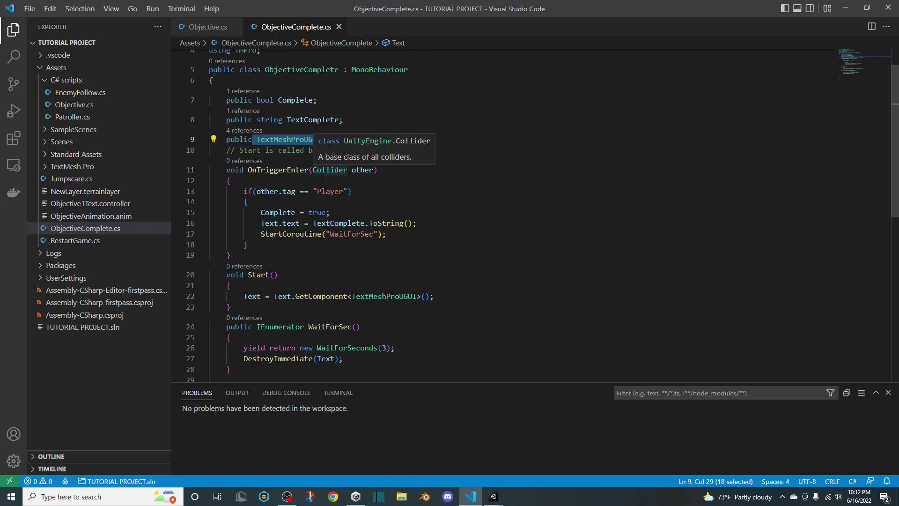
Examine the Complete = true and Text.text assignments in OnTriggerEnter, tracing them to the TextComplete and TextMeshProUGUI declarations
{"action": "left_click", "coordinate": [271, 170]}
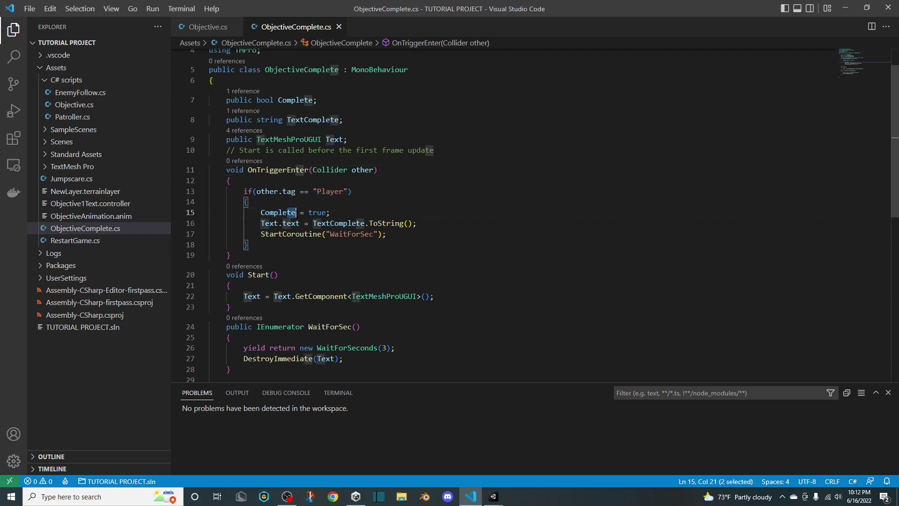
{"action": "left_click_drag", "start_coordinate": [287, 212], "coordinate": [315, 213]}
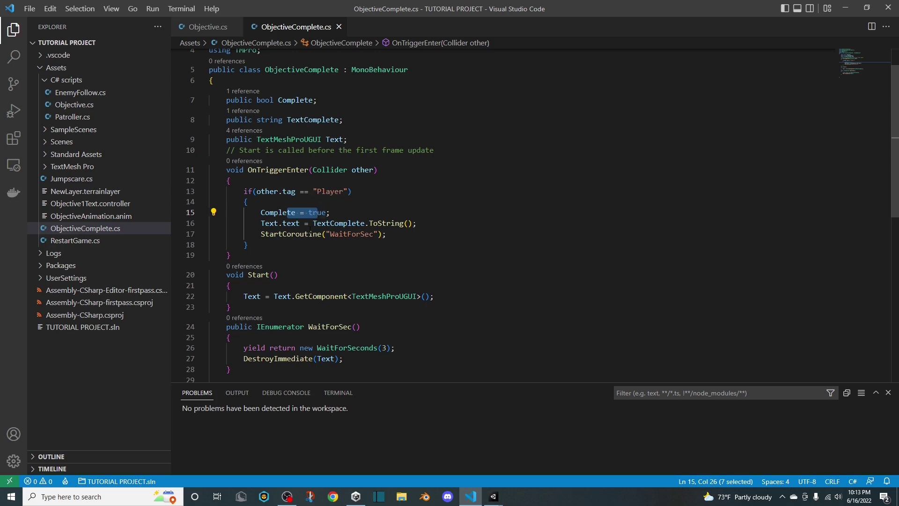
{"action": "left_click", "coordinate": [313, 213]}
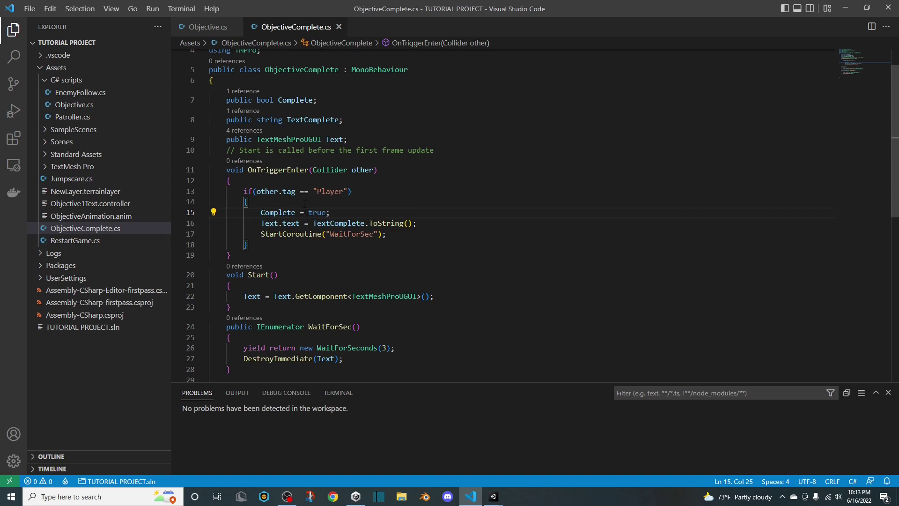
{"action": "left_click_drag", "start_coordinate": [275, 224], "coordinate": [346, 224]}
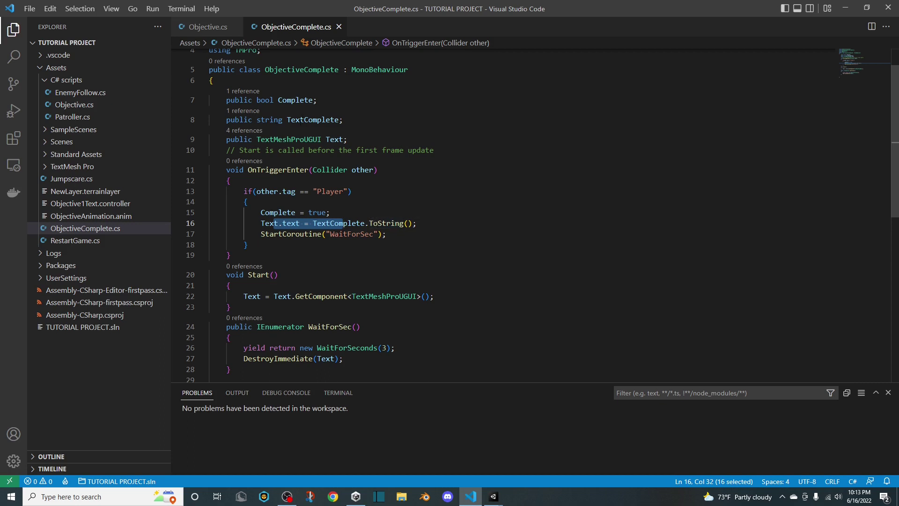
{"action": "left_click_drag", "start_coordinate": [311, 121], "coordinate": [291, 120]}
{"action": "left_click", "coordinate": [284, 245]}
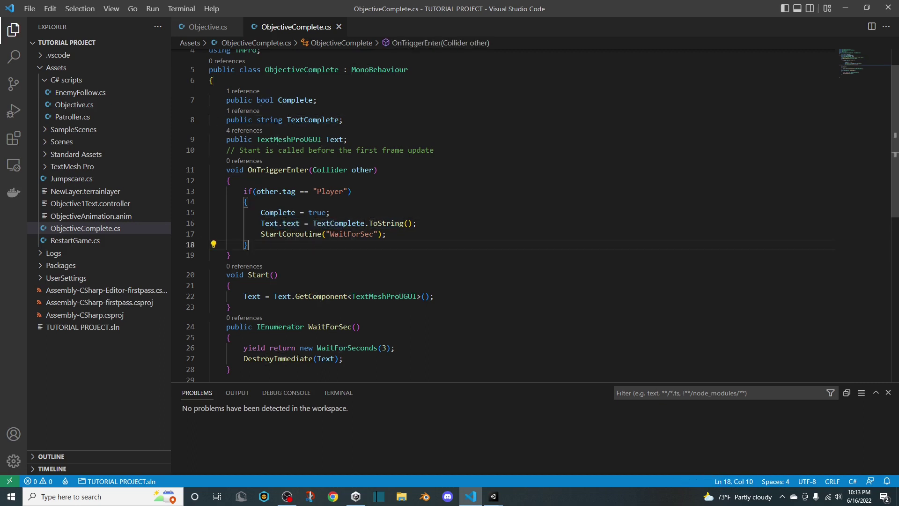
{"action": "left_click", "coordinate": [269, 223]}
{"action": "left_click_drag", "start_coordinate": [230, 139], "coordinate": [321, 140]}
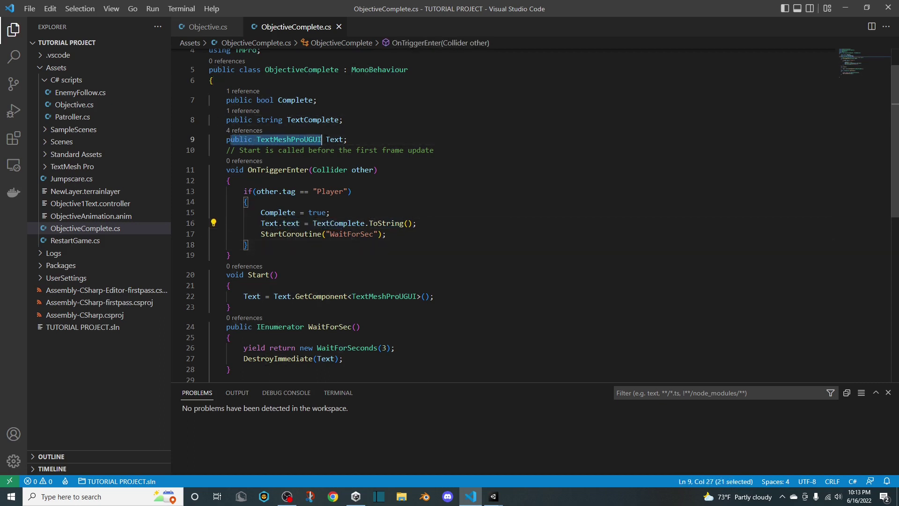
Glance at Objective.cs, return to ObjectiveComplete.cs and examine the Text.GetComponent<TextMeshProUGUI>() line in Start()
{"action": "left_click", "coordinate": [204, 27]}
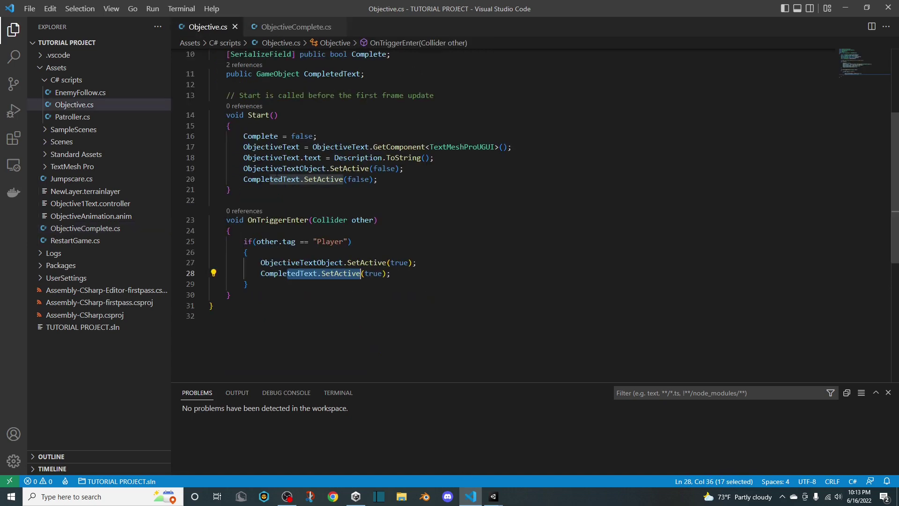
{"action": "left_click", "coordinate": [285, 27]}
{"action": "left_click", "coordinate": [215, 274]}
{"action": "scroll", "coordinate": [215, 274], "scroll_direction": "down", "scroll_amount": 1}
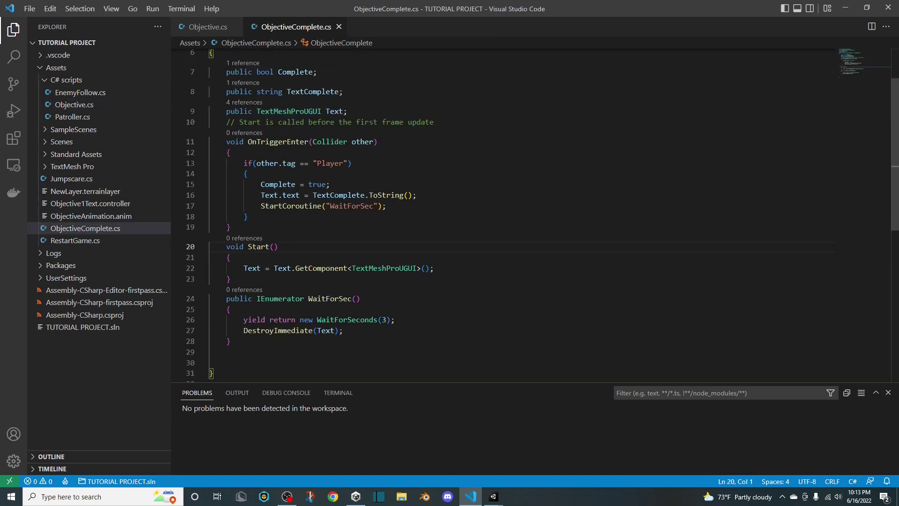
{"action": "left_click_drag", "start_coordinate": [243, 268], "coordinate": [375, 267]}
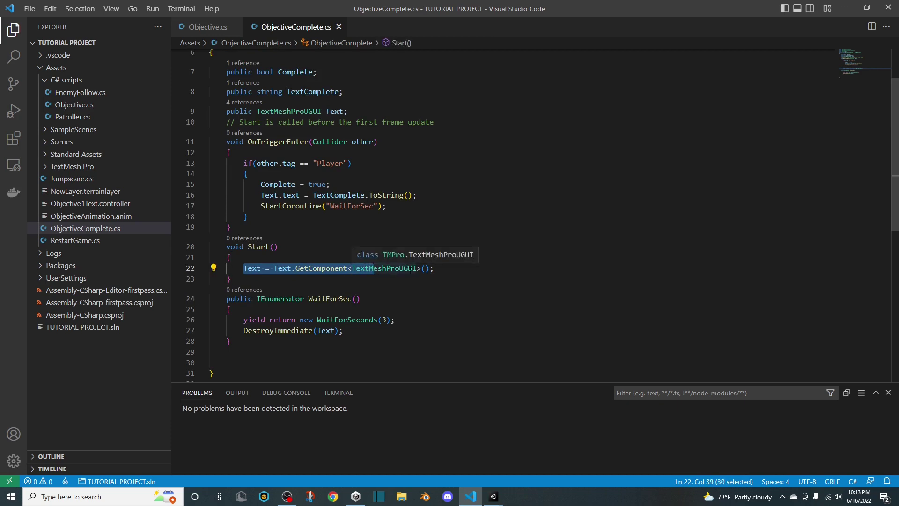
{"action": "left_click", "coordinate": [396, 268]}
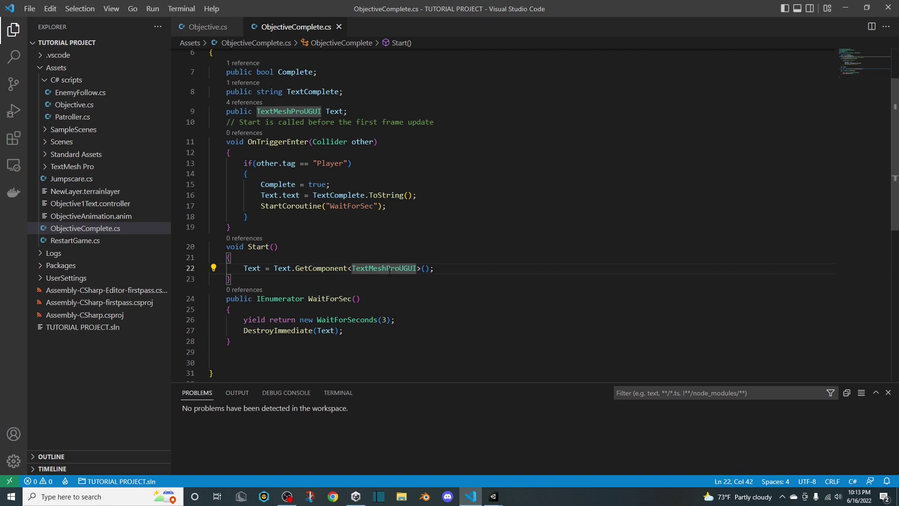
Switch to Unity, expand the Canvas and inspect the ObjectiveCompleted and Text (TMP) (1) text objects
{"action": "left_click", "coordinate": [493, 496]}
{"action": "left_click", "coordinate": [533, 476]}
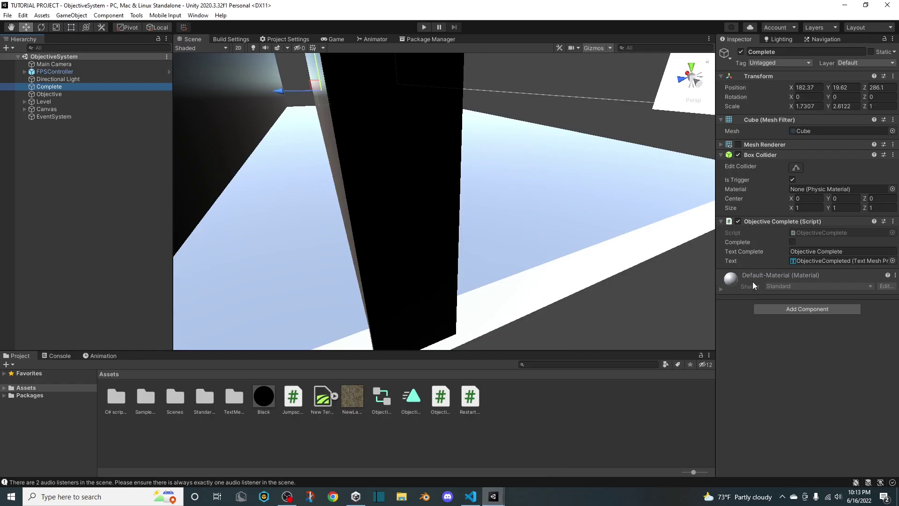
{"action": "left_click", "coordinate": [27, 110]}
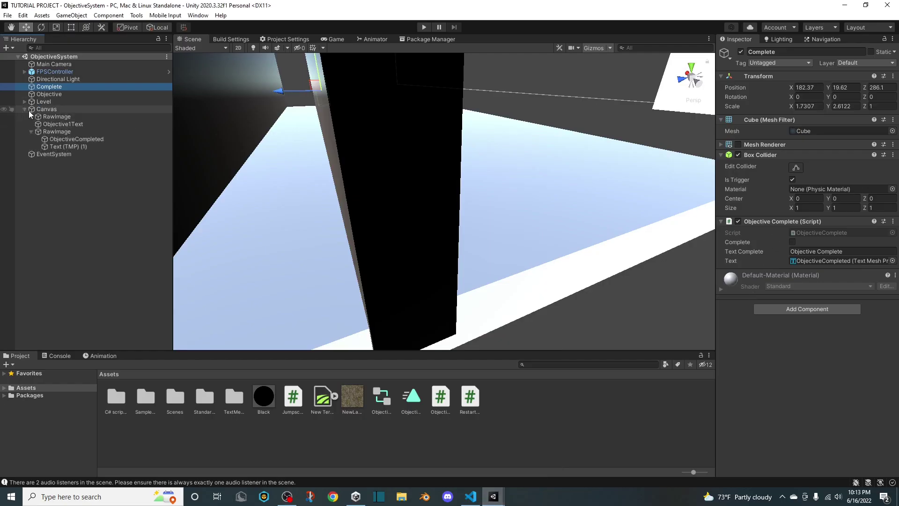
{"action": "left_click", "coordinate": [70, 139]}
{"action": "left_click", "coordinate": [66, 146]}
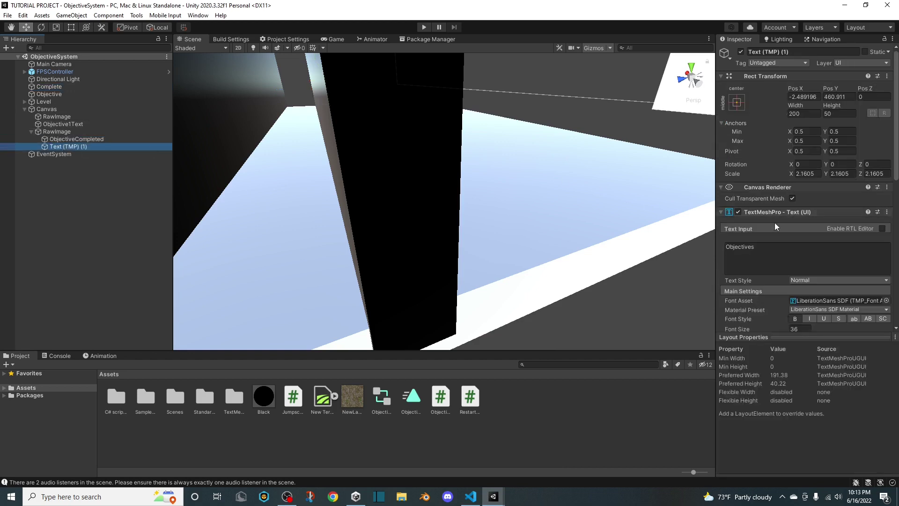
Switch to Visual Studio Code and examine the DestroyImmediate(Text) line in the WaitForSec() coroutine
{"action": "left_click", "coordinate": [472, 495]}
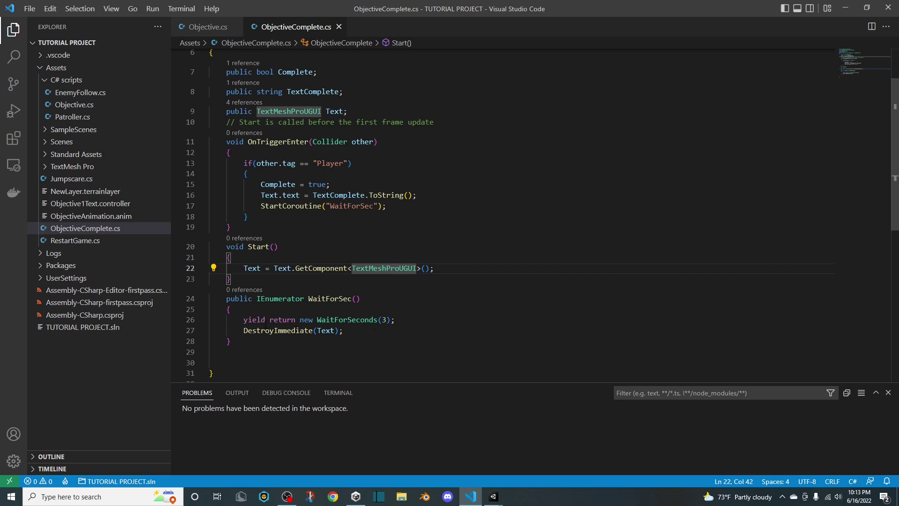
{"action": "left_click_drag", "start_coordinate": [283, 331], "coordinate": [336, 331]}
{"action": "left_click", "coordinate": [373, 331]}
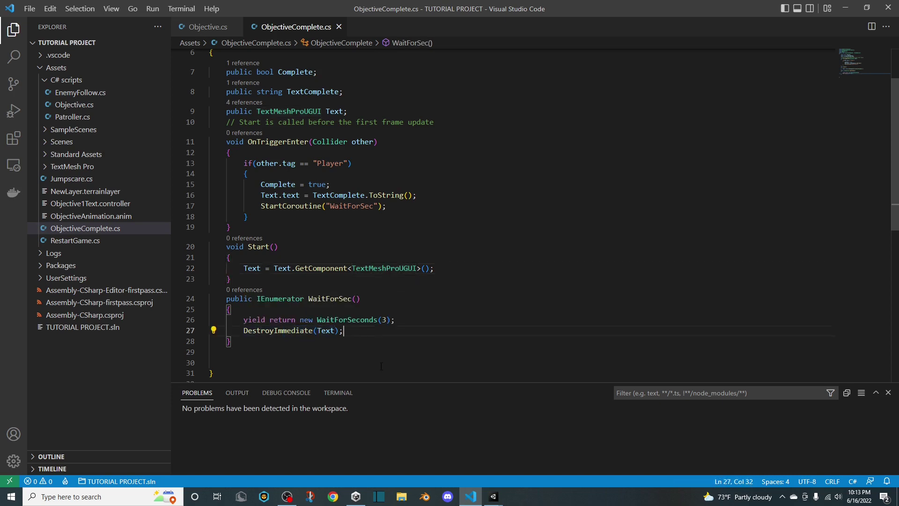
{"action": "left_click", "coordinate": [498, 498]}
{"action": "left_click", "coordinate": [541, 470]}
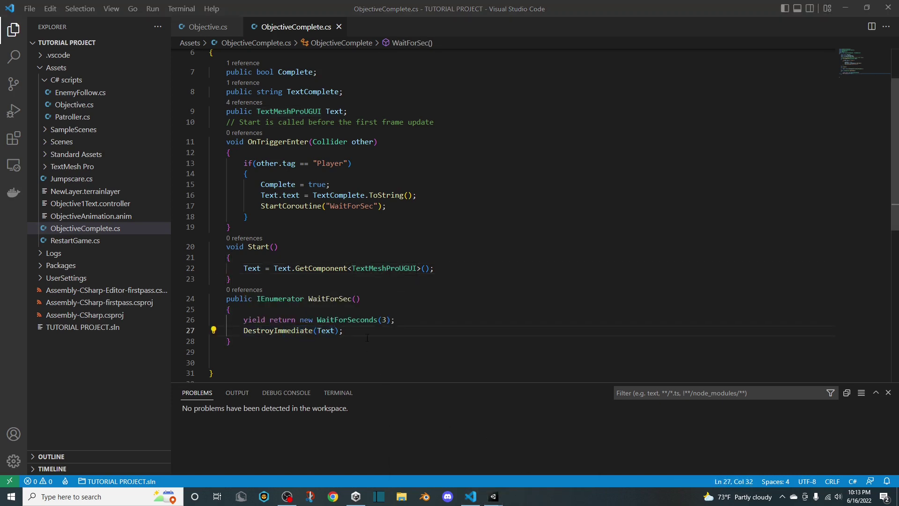
{"action": "scroll", "coordinate": [361, 313], "scroll_direction": "down", "scroll_amount": 1}
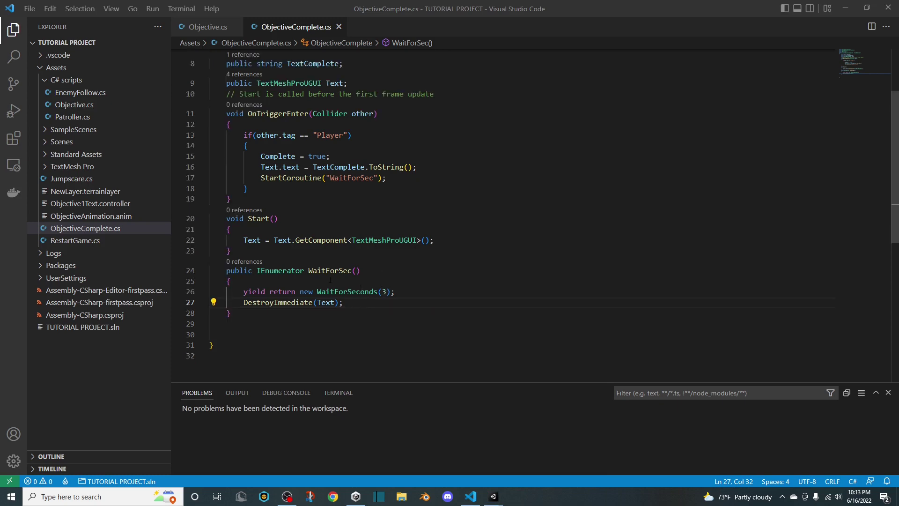
Check the Text (TMP) (1) object in Unity and return to WaitForSec() in Visual Studio Code
{"action": "mouse_move", "coordinate": [493, 496]}
{"action": "left_click", "coordinate": [538, 462]}
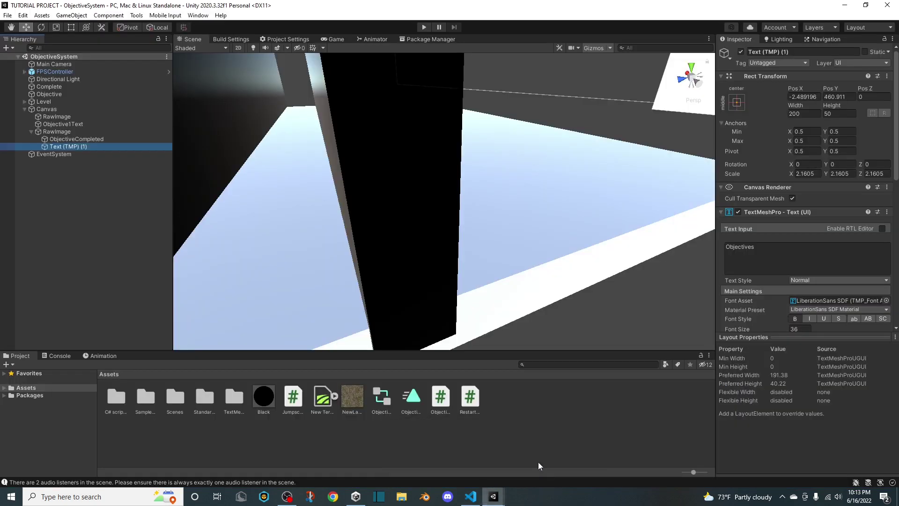
{"action": "left_click", "coordinate": [477, 499]}
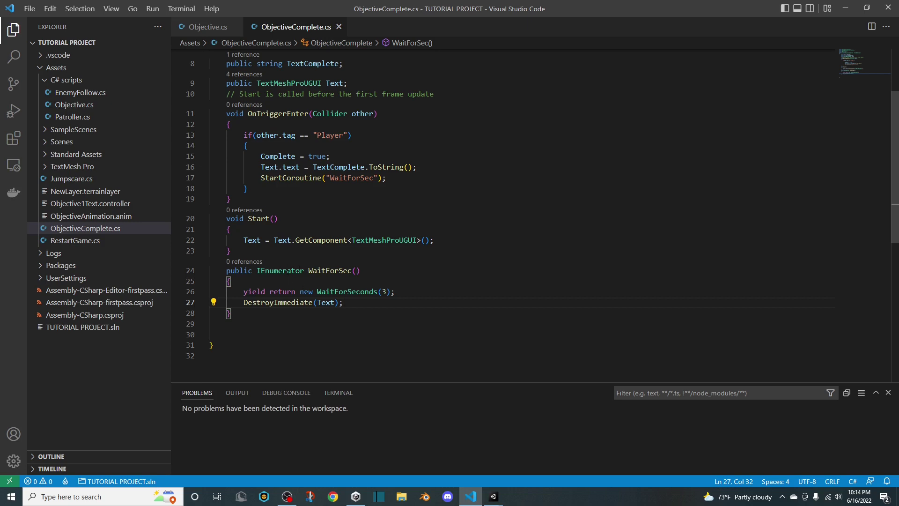
Examine the StartCoroutine("WaitForSec") call in OnTriggerEnter() and switch to Unity
{"action": "mouse_move", "coordinate": [281, 271]}
{"action": "left_click_drag", "start_coordinate": [347, 178], "coordinate": [360, 177]}
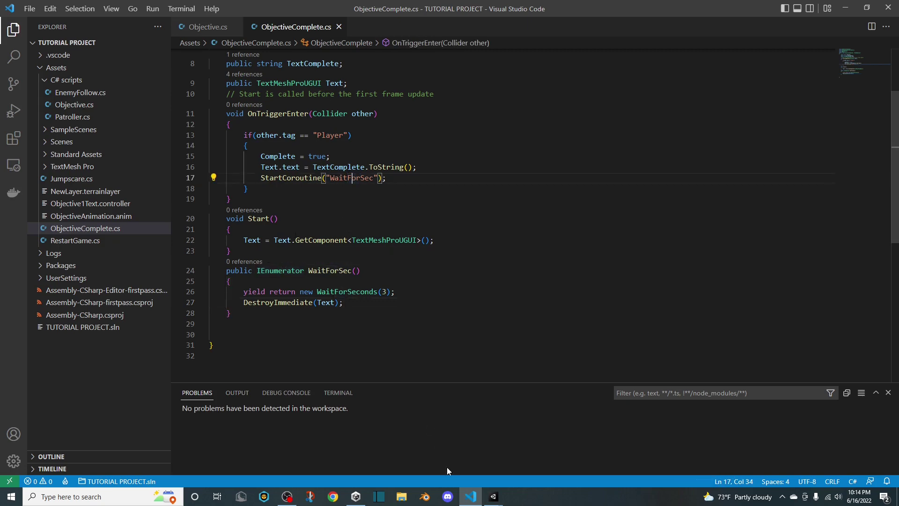
{"action": "left_click", "coordinate": [493, 496]}
{"action": "right_click_drag", "start_coordinate": [422, 307], "coordinate": [220, 243]}
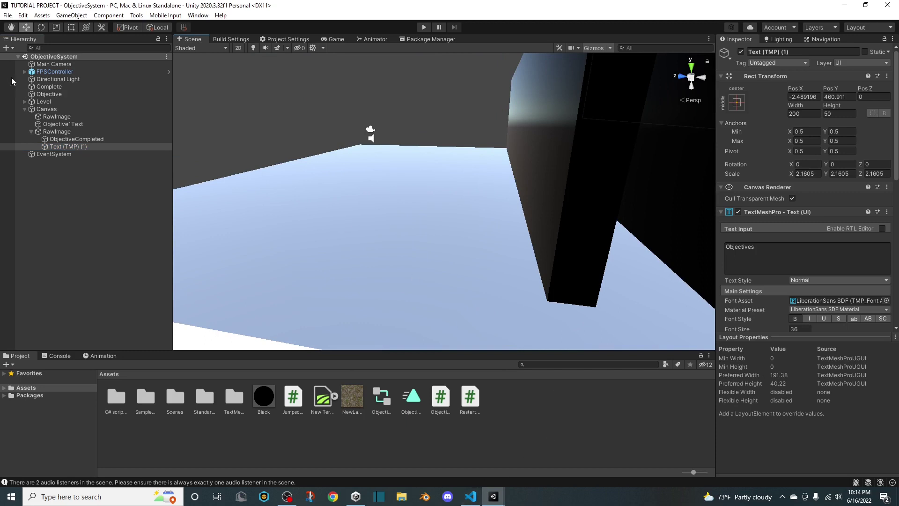
Collapse the Canvas hierarchy and deactivate the Complete trigger object
{"action": "left_click", "coordinate": [24, 109]}
{"action": "left_click", "coordinate": [48, 86]}
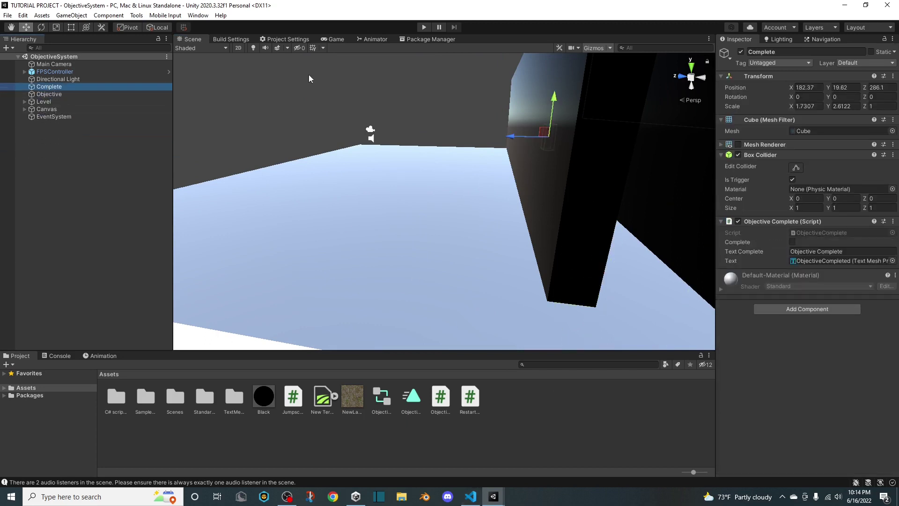
{"action": "left_click", "coordinate": [741, 51]}
Run the scene and walk the player through the objective trigger and along the corridor to its far end
{"action": "left_click", "coordinate": [424, 27]}
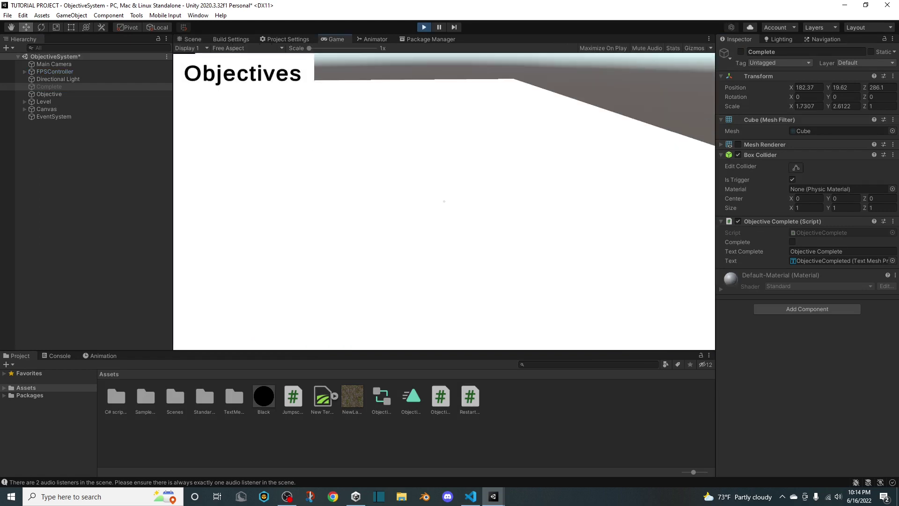
{"action": "key", "text": "w"}
{"action": "key", "text": "w"}
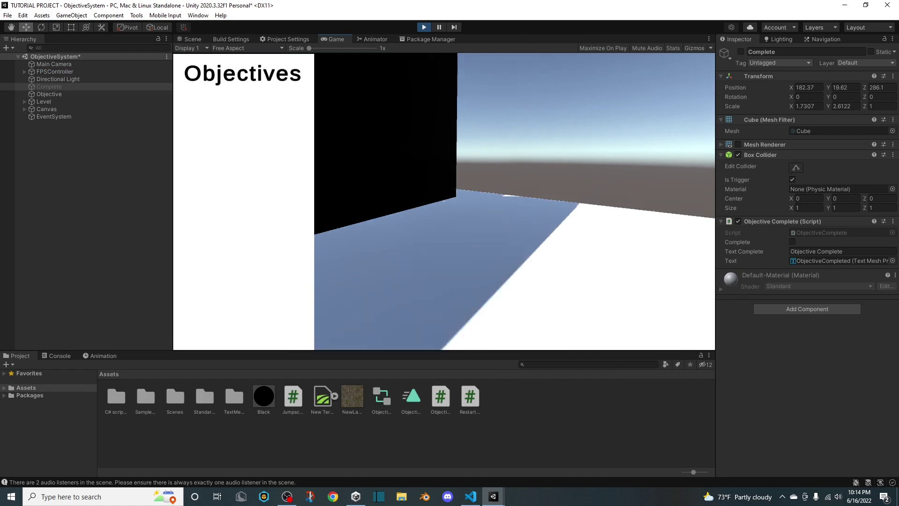
{"action": "key", "text": "w"}
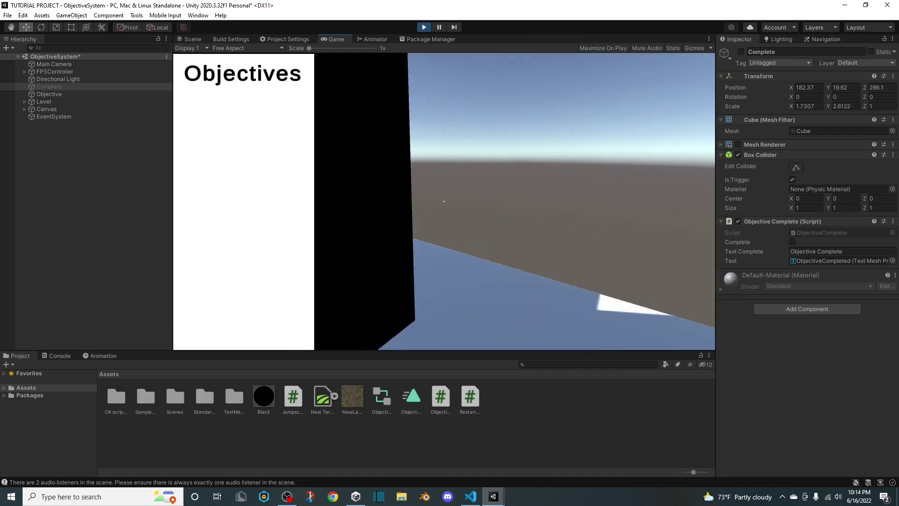
{"action": "key", "text": "w"}
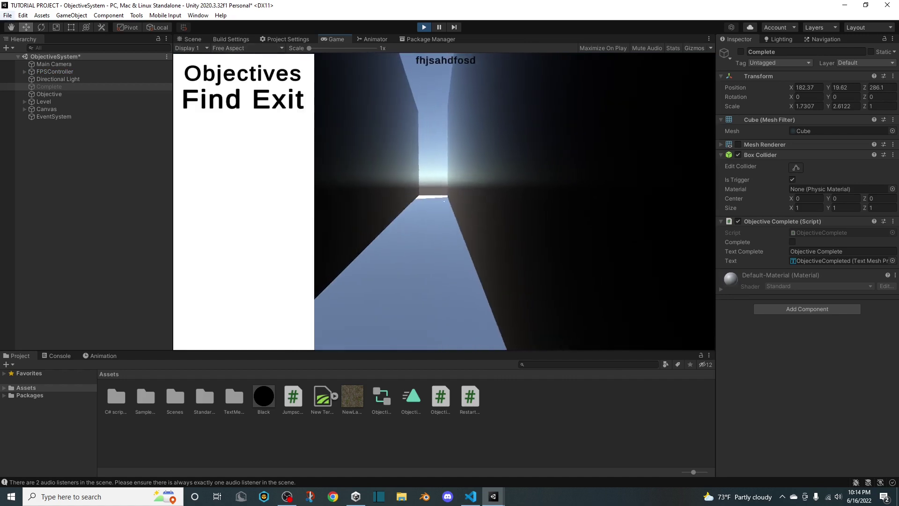
{"action": "key", "text": "w"}
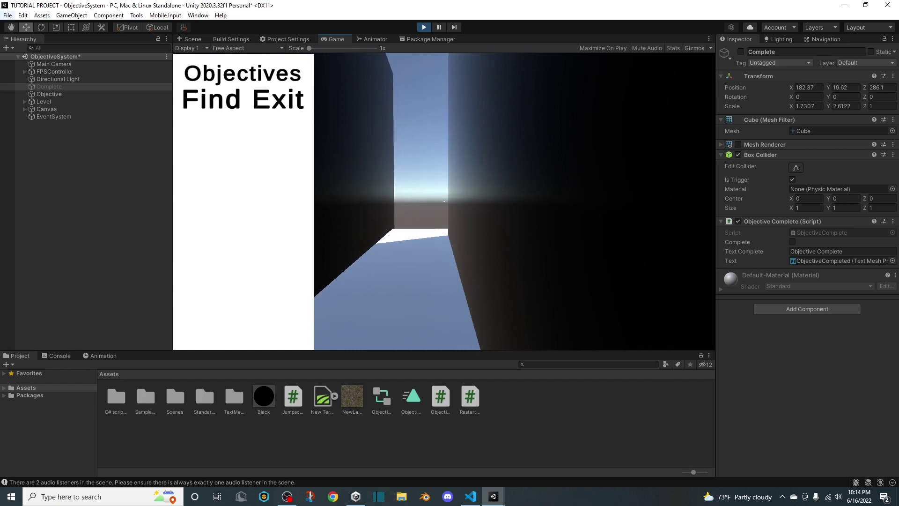
{"action": "key", "text": "w"}
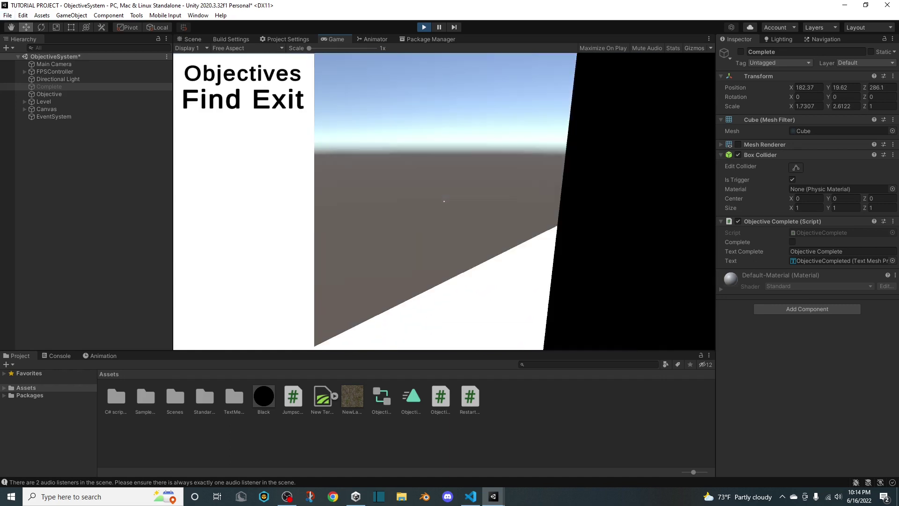
Release the game cursor, check the Console messages and stop the play test
{"action": "key", "text": "Escape"}
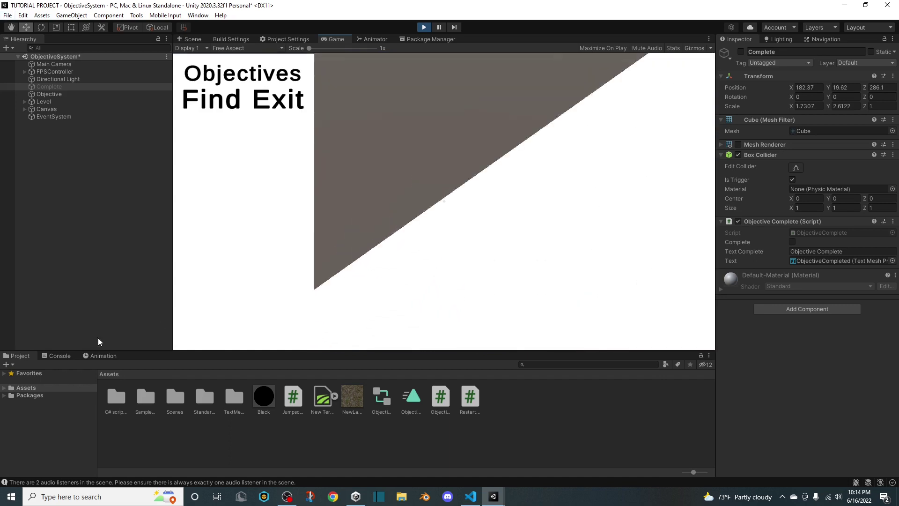
{"action": "left_click", "coordinate": [65, 357]}
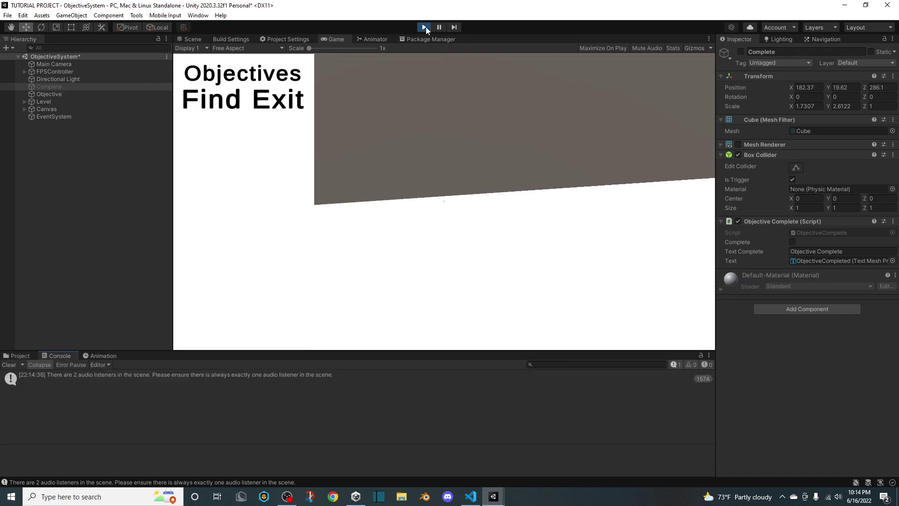
{"action": "left_click", "coordinate": [425, 27]}
Glance at WaitForSec() in Visual Studio Code, then clear the Console in Unity's TUTORIAL PROJECT
{"action": "left_click", "coordinate": [470, 497]}
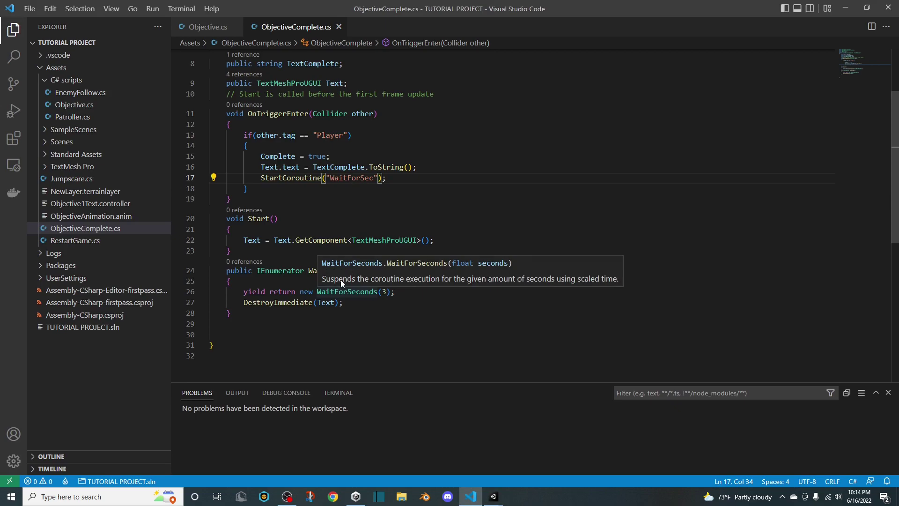
{"action": "mouse_move", "coordinate": [493, 496]}
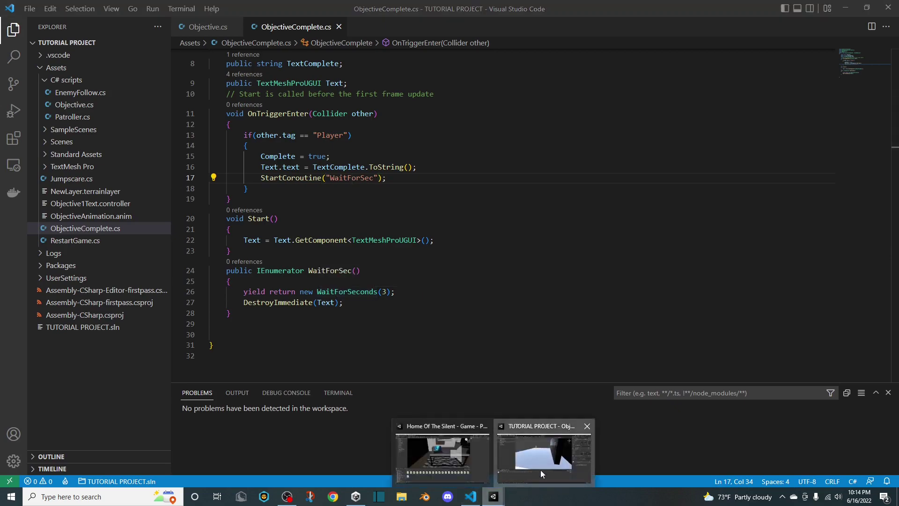
{"action": "left_click", "coordinate": [541, 474]}
{"action": "left_click", "coordinate": [4, 365]}
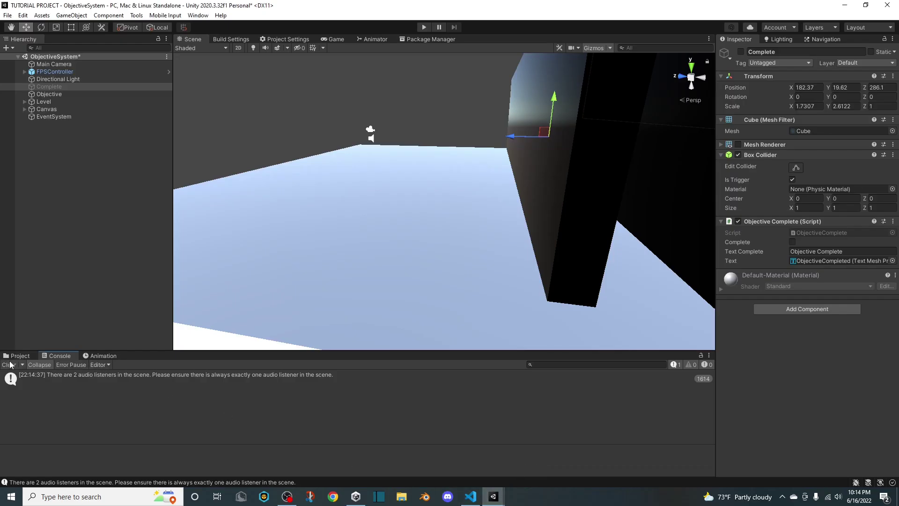
Look over the Complete trigger in the scene and switch to Visual Studio Code to examine the DestroyImmediate(Text) line
{"action": "right_click_drag", "start_coordinate": [488, 236], "coordinate": [609, 234]}
{"action": "key", "text": "w"}
{"action": "key", "text": "f"}
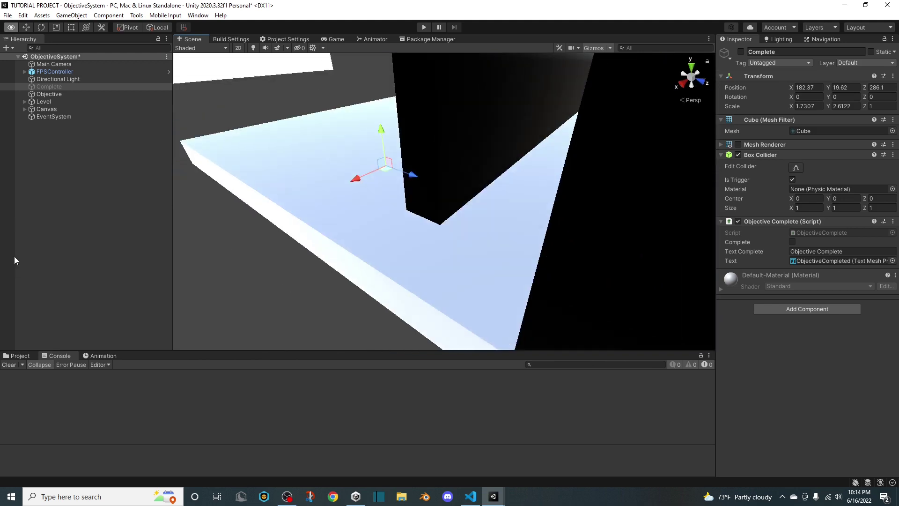
{"action": "right_click", "coordinate": [461, 491]}
{"action": "left_click", "coordinate": [461, 491]}
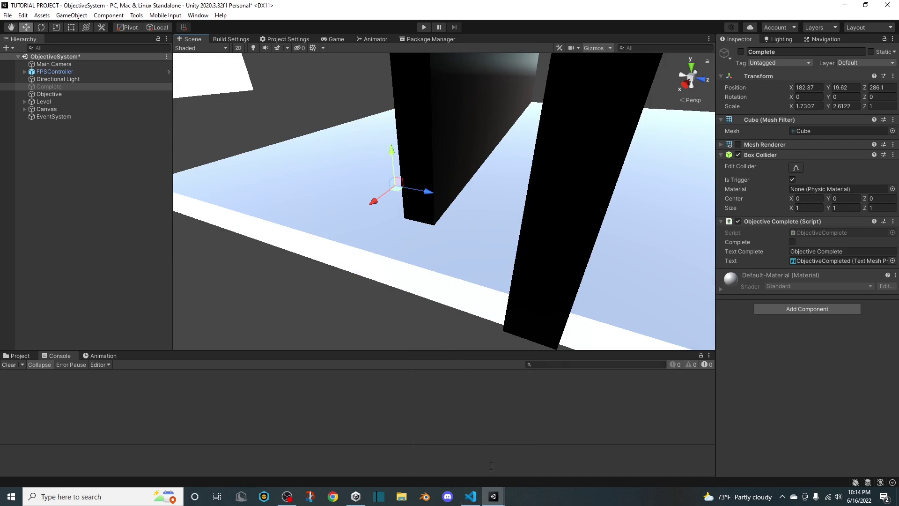
{"action": "left_click", "coordinate": [471, 495]}
{"action": "scroll", "coordinate": [359, 250], "scroll_direction": "down", "scroll_amount": 1}
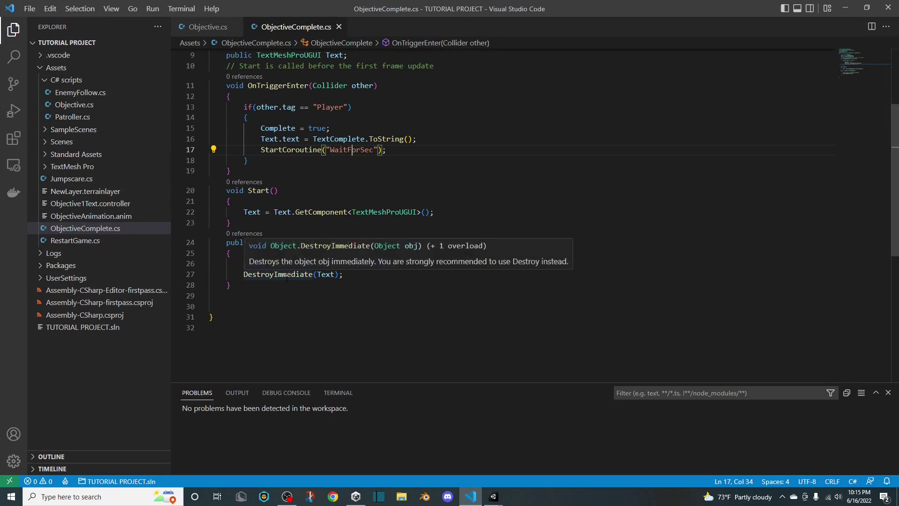
Return to Unity, collapse the Objective Complete script component and survey the whole level around the Complete trigger
{"action": "left_click", "coordinate": [492, 496]}
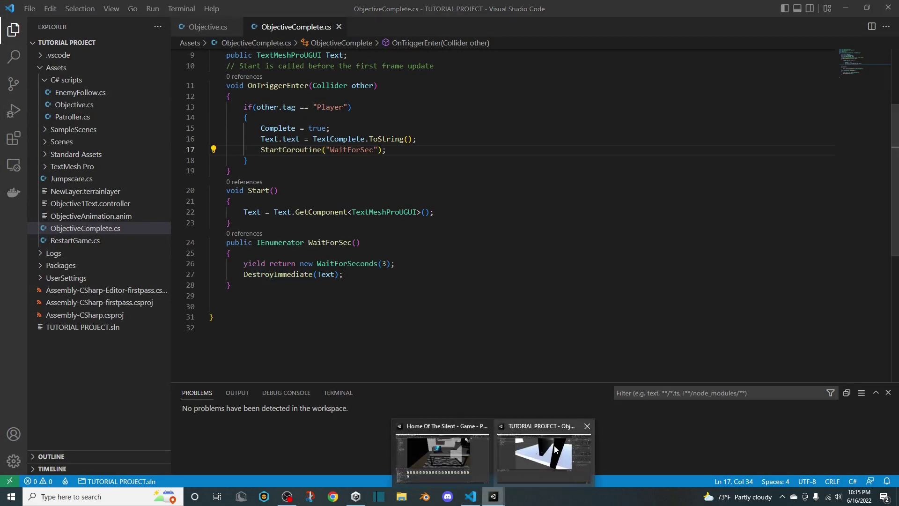
{"action": "left_click", "coordinate": [545, 428]}
{"action": "key", "text": "s"}
{"action": "right_click_drag", "start_coordinate": [468, 199], "coordinate": [318, 191]}
{"action": "key", "text": "a"}
{"action": "key", "text": "d"}
{"action": "key", "text": "w"}
{"action": "left_click_drag", "start_coordinate": [317, 191], "coordinate": [713, 224], "text": "alt"}
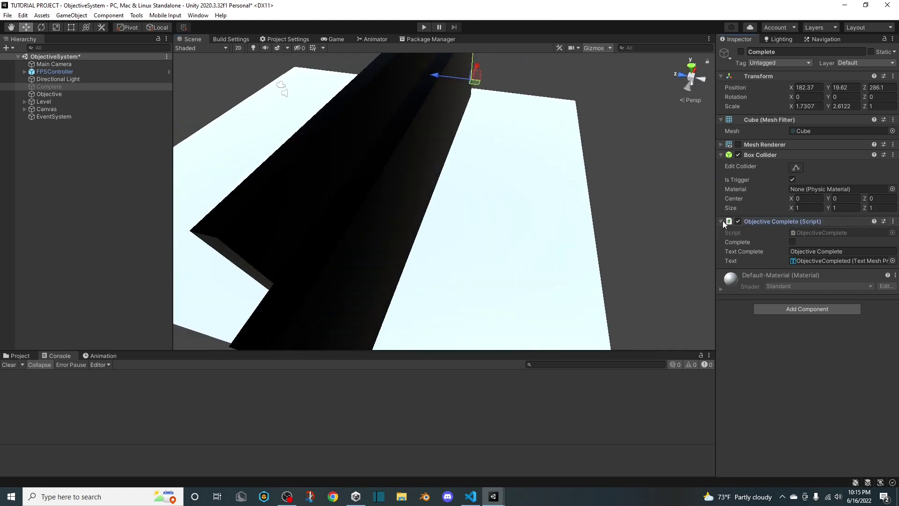
{"action": "left_click", "coordinate": [723, 221]}
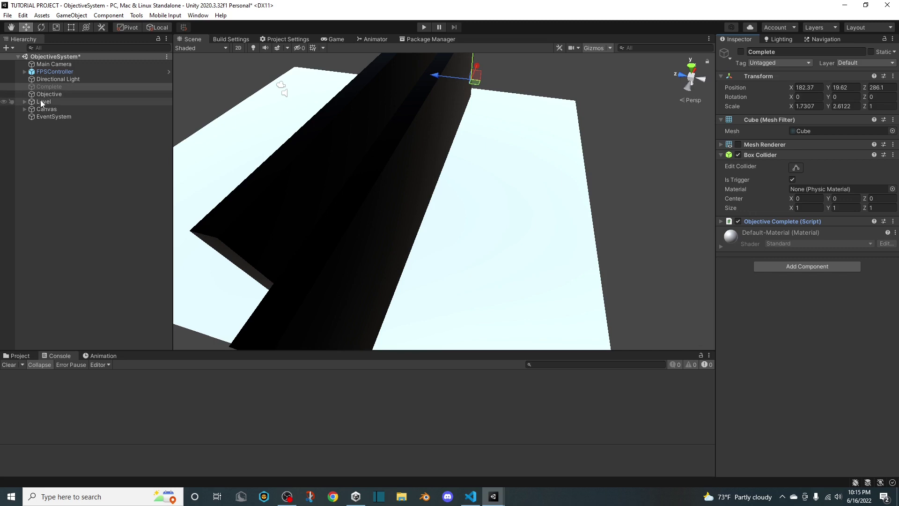
{"action": "left_click_drag", "start_coordinate": [269, 191], "coordinate": [548, 249], "text": "alt"}
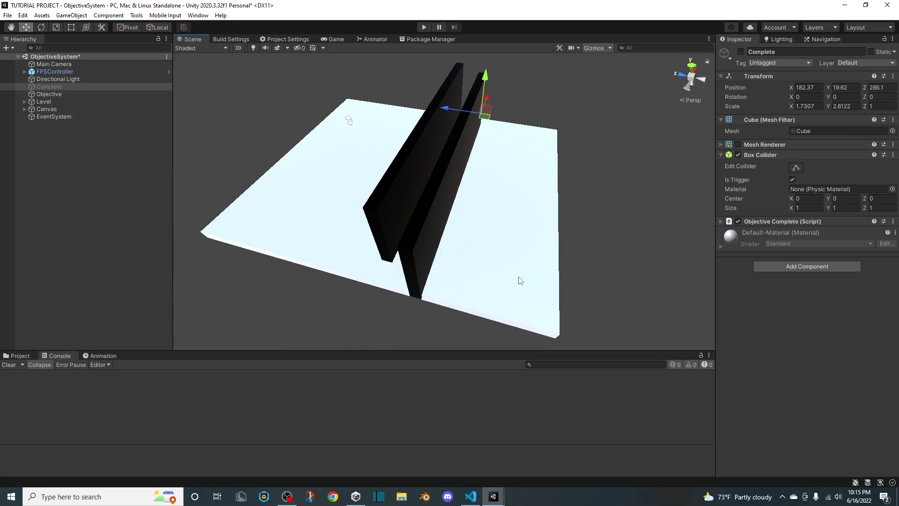